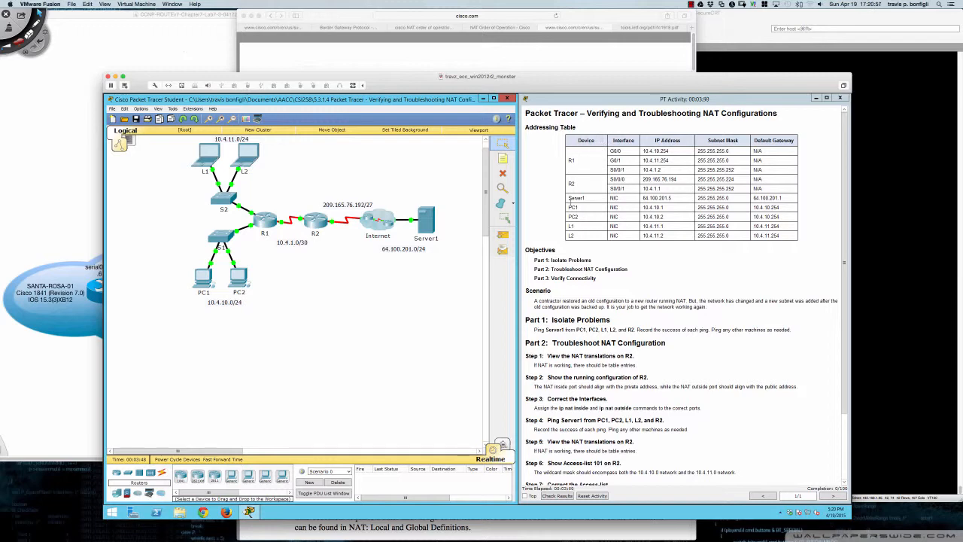
Open the device windows of PC1, PC2, L1 and L2 and place them below the topology so the network stays visible
scroll(644, 206, down, 3)
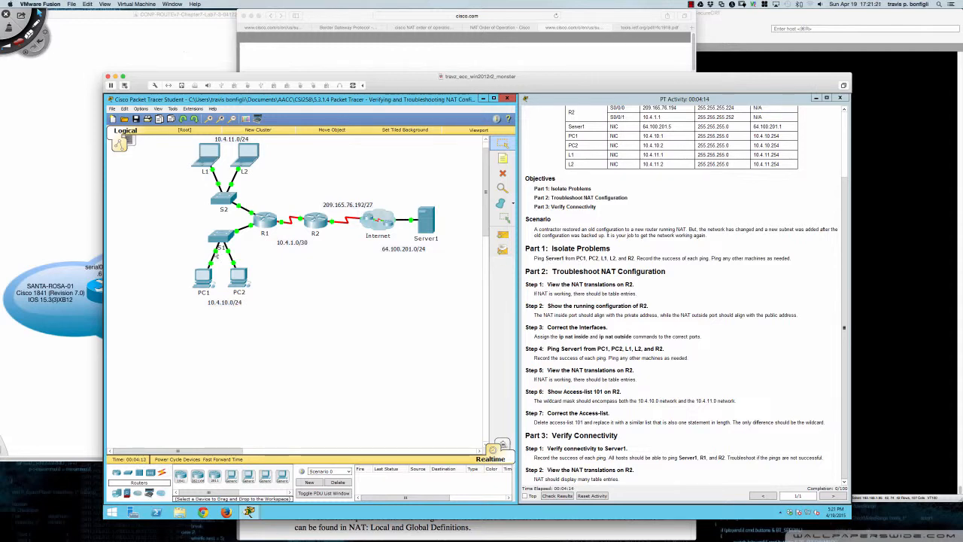
click(203, 278)
drag(403, 212, 244, 292)
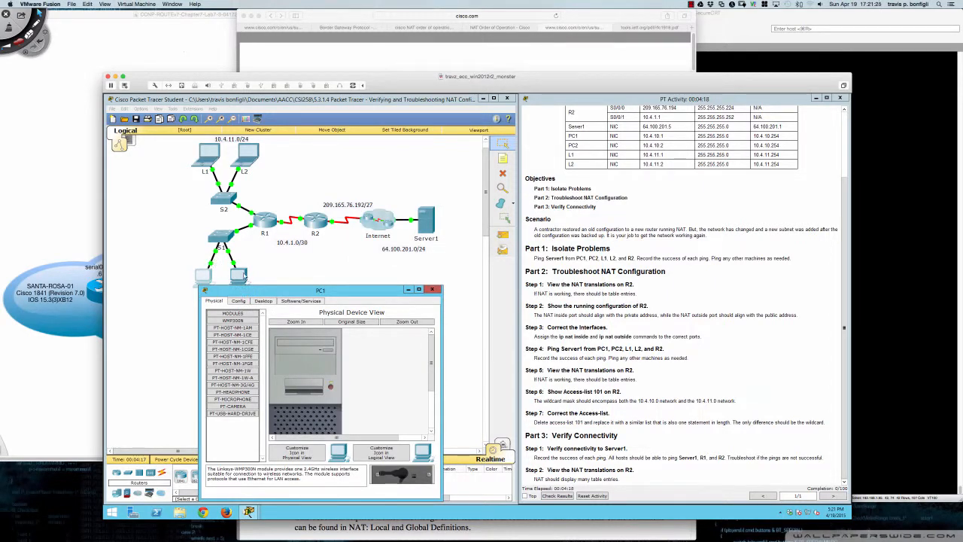
click(240, 277)
drag(431, 217, 274, 298)
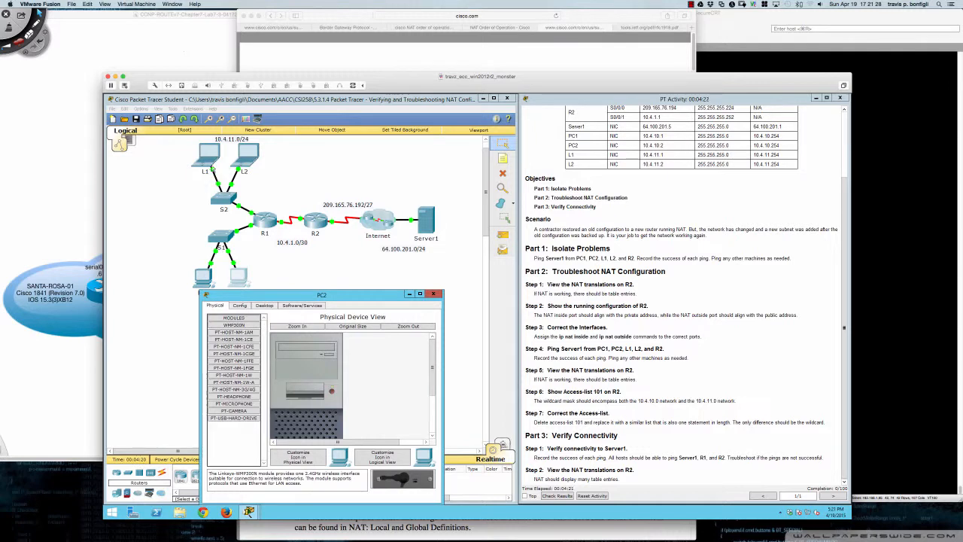
click(207, 155)
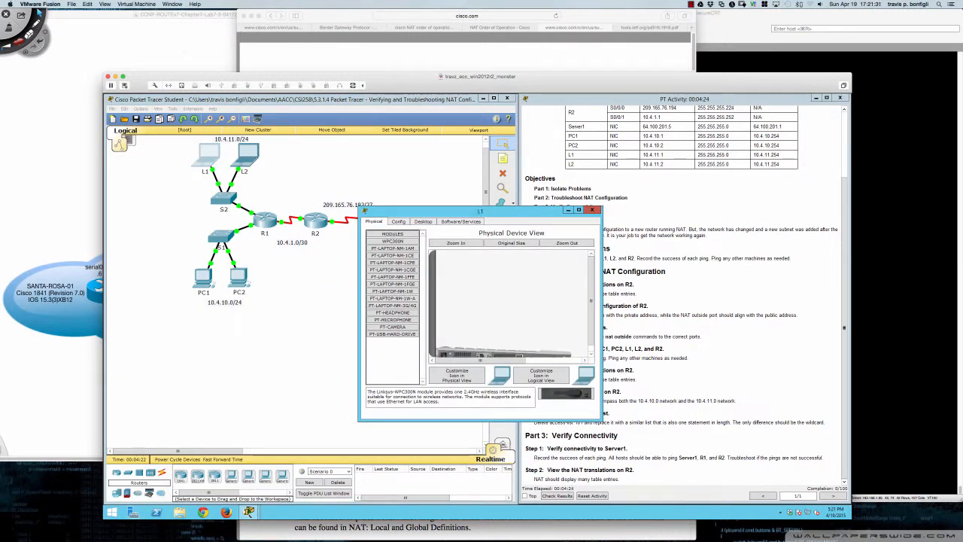
drag(475, 212, 313, 291)
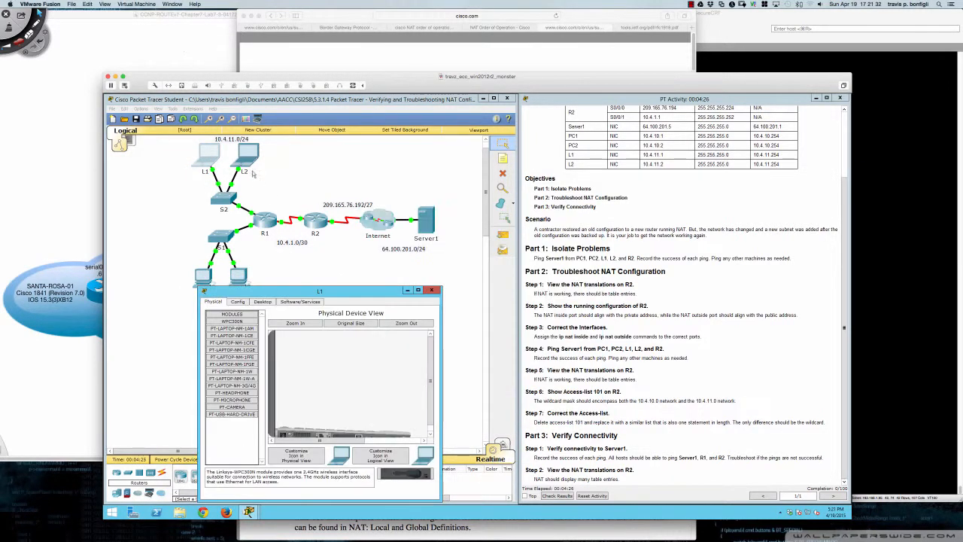
click(238, 153)
drag(429, 214, 265, 301)
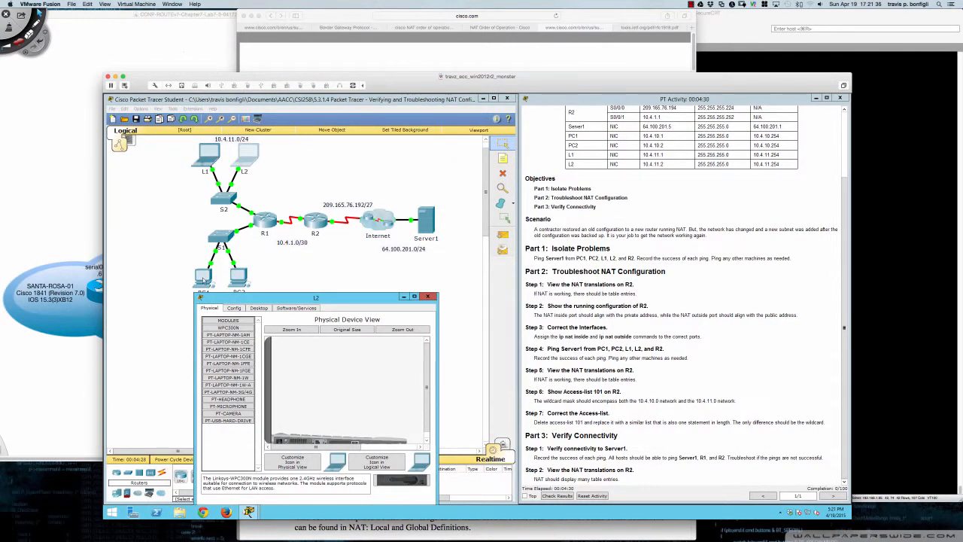
Ping Server1 at 64.100.201.5 from PC1's Command Prompt
click(215, 276)
click(265, 301)
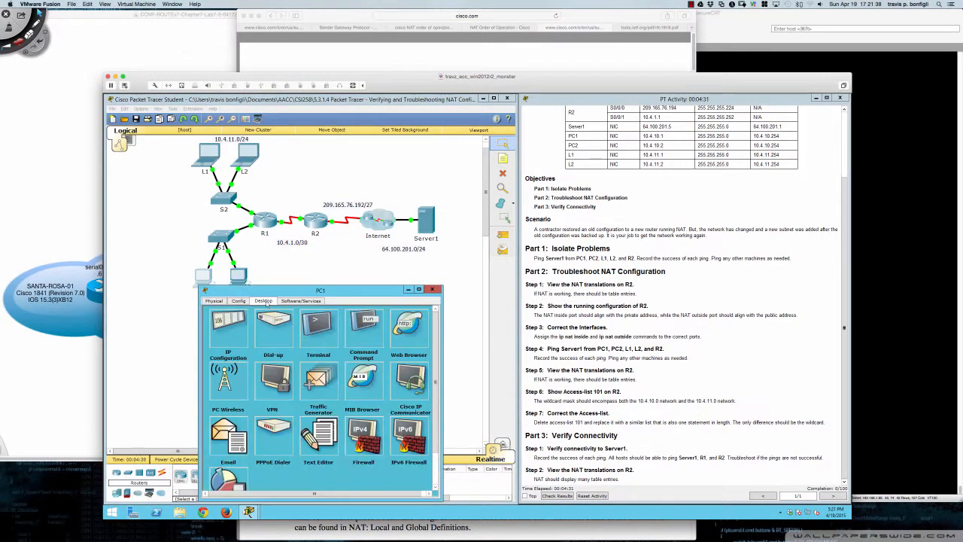
click(364, 334)
text(p)
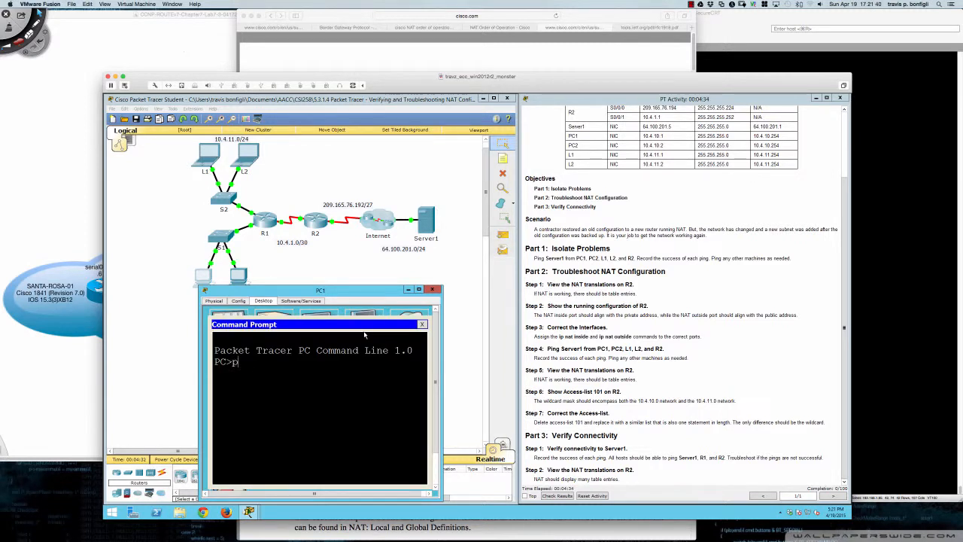
text(ing 64.100.201.5)
key(Return)
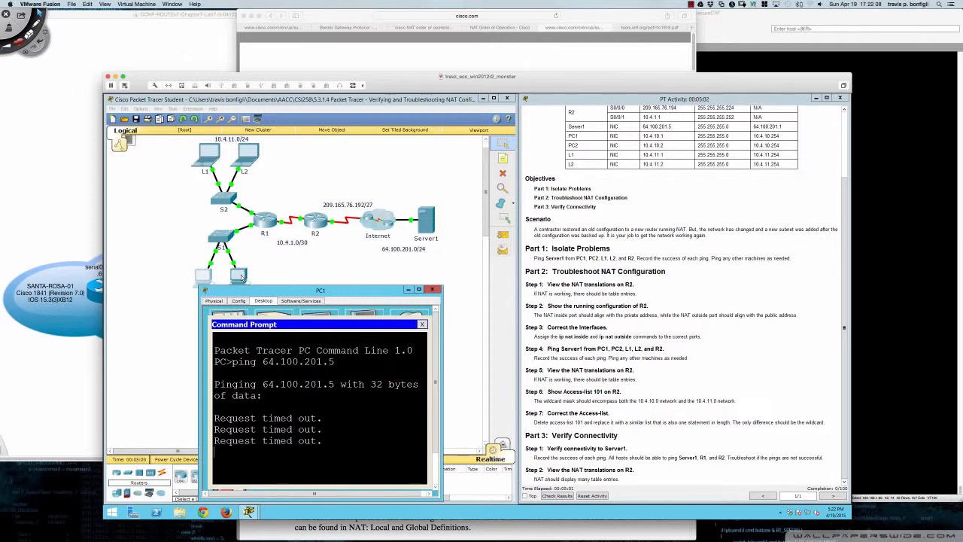
Ping Server1 at 64.100.201.5 from PC2's Command Prompt
click(241, 277)
click(266, 305)
click(355, 340)
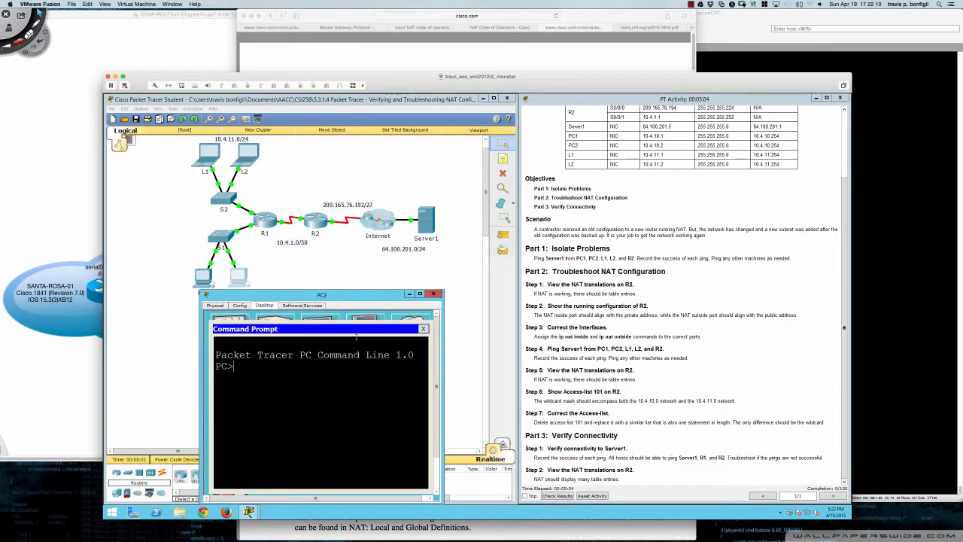
text(ping 64.100.201.5)
key(Return)
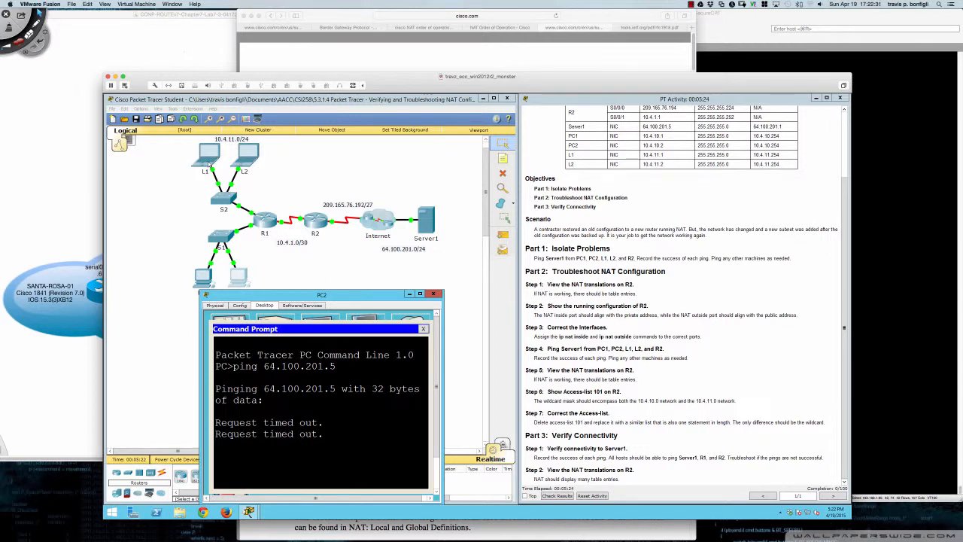
Ping Server1 at 64.100.201.5 from the Command Prompt of laptop L1
click(209, 164)
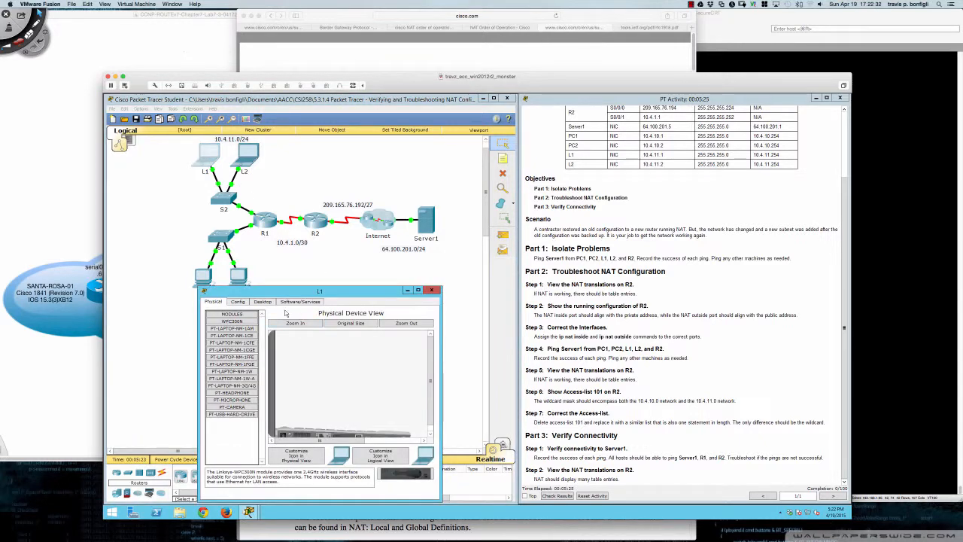
click(264, 301)
click(371, 340)
text(p)
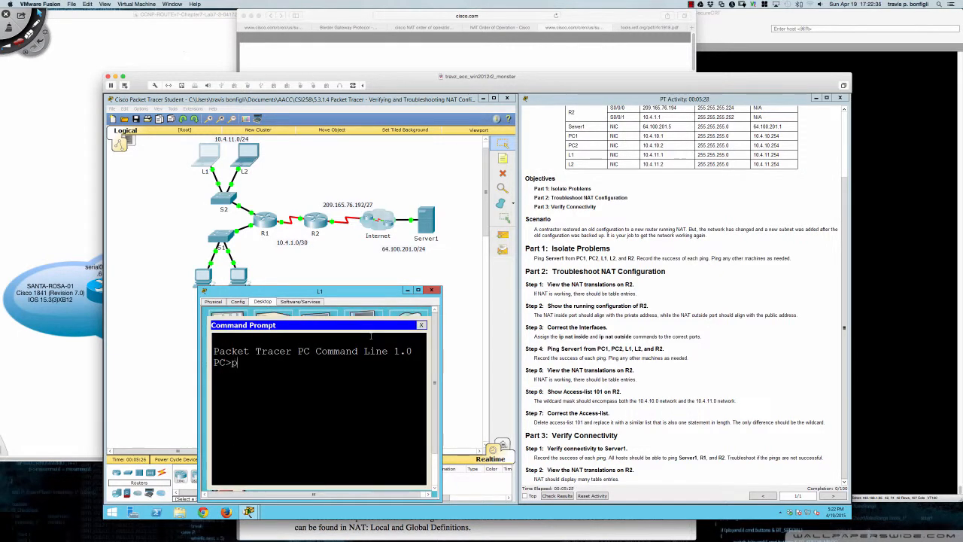
text(ing 64.100.201.5)
key(Return)
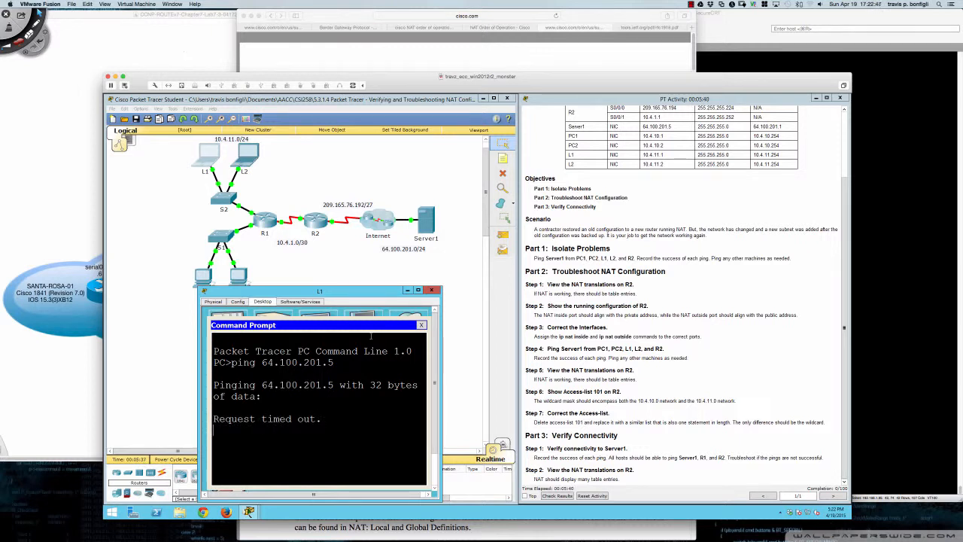
Ping Server1 at 64.100.201.5 from the Command Prompt of laptop L2
click(246, 157)
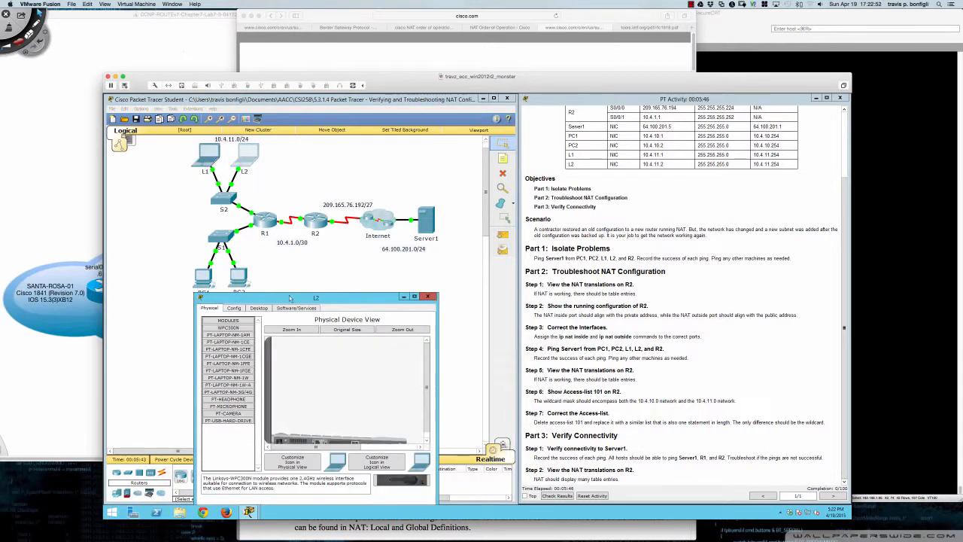
click(259, 308)
click(349, 350)
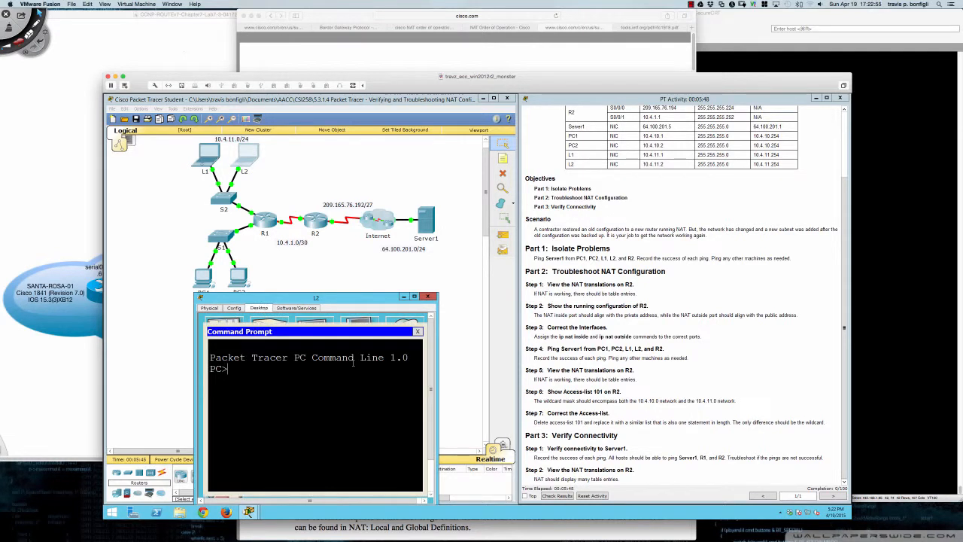
text(ping 64.100.201.5)
key(Return)
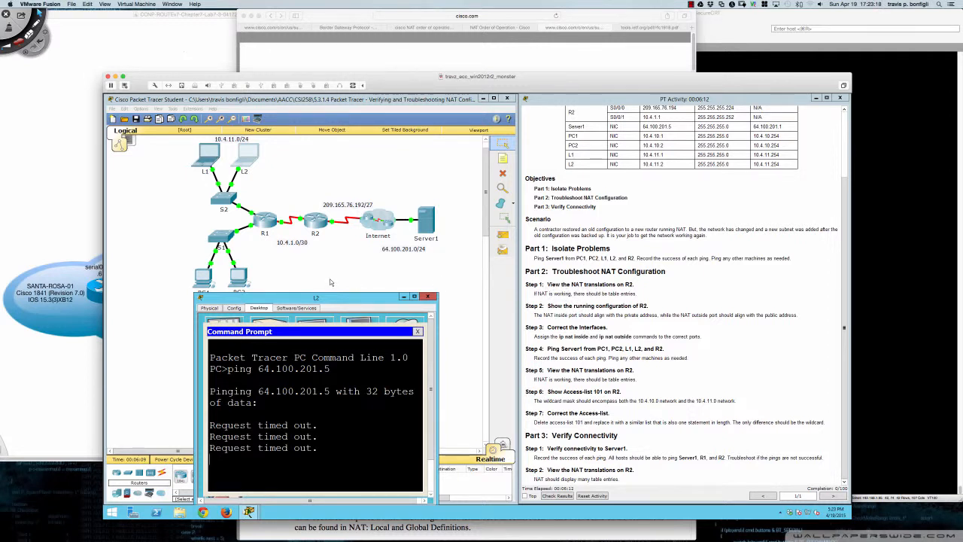
Open router R2's command line interface in a widened window placed below the topology
click(320, 269)
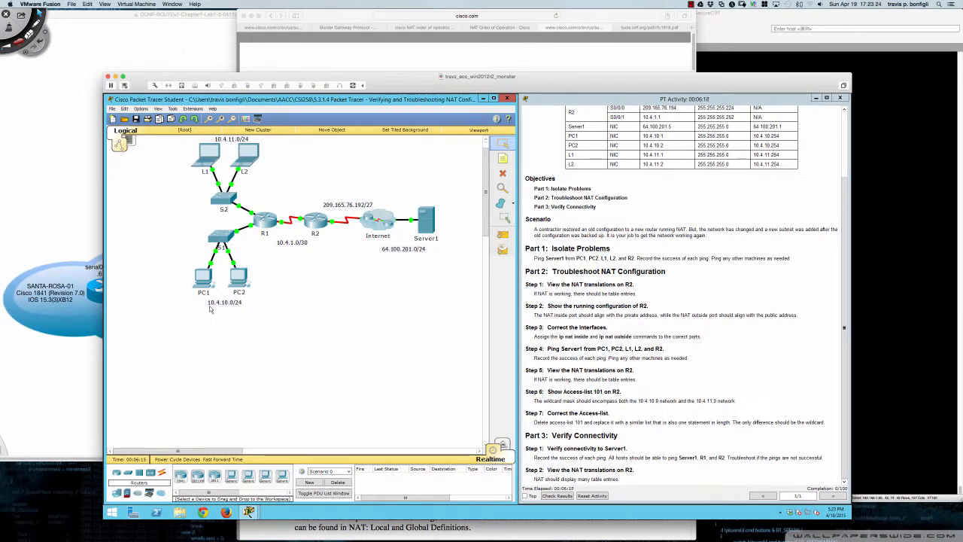
click(323, 220)
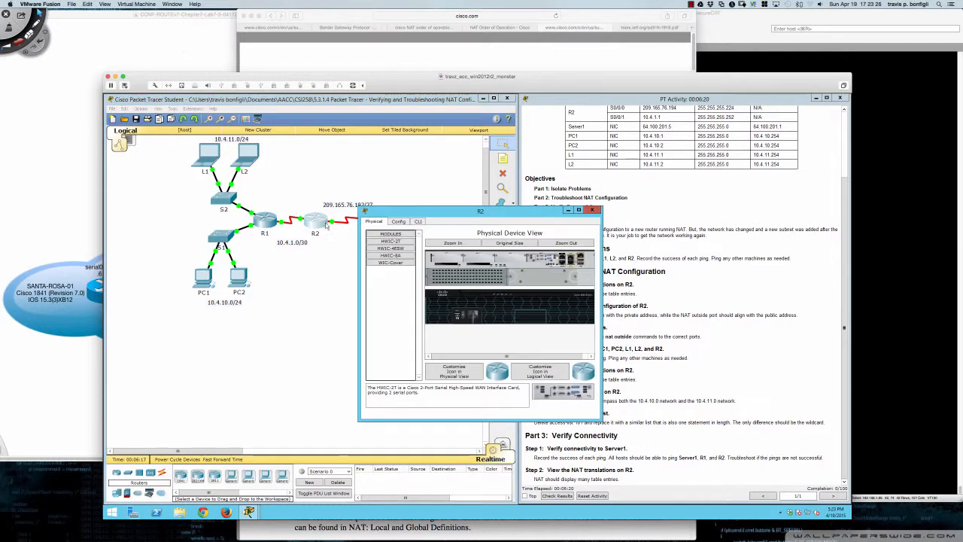
drag(418, 217, 168, 299)
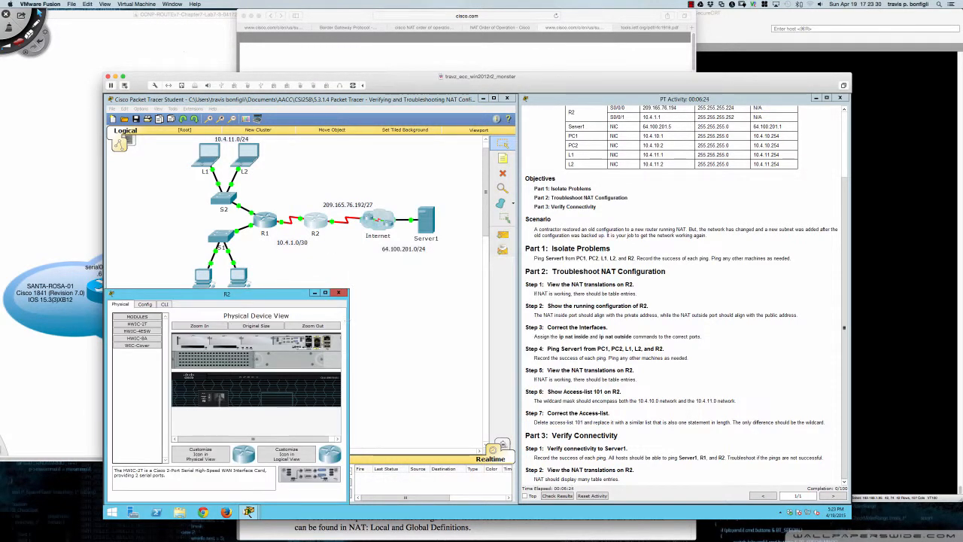
drag(347, 314, 531, 316)
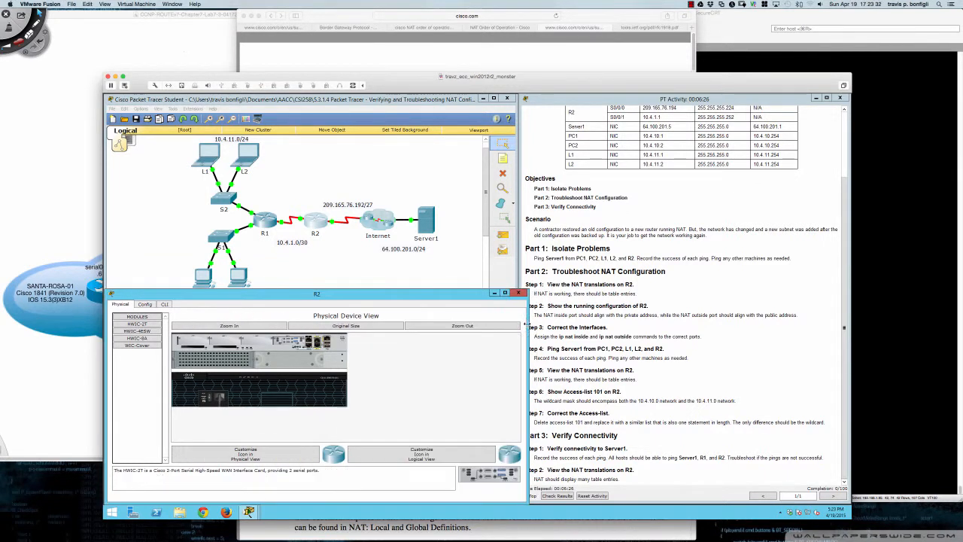
drag(387, 290, 386, 273)
click(166, 290)
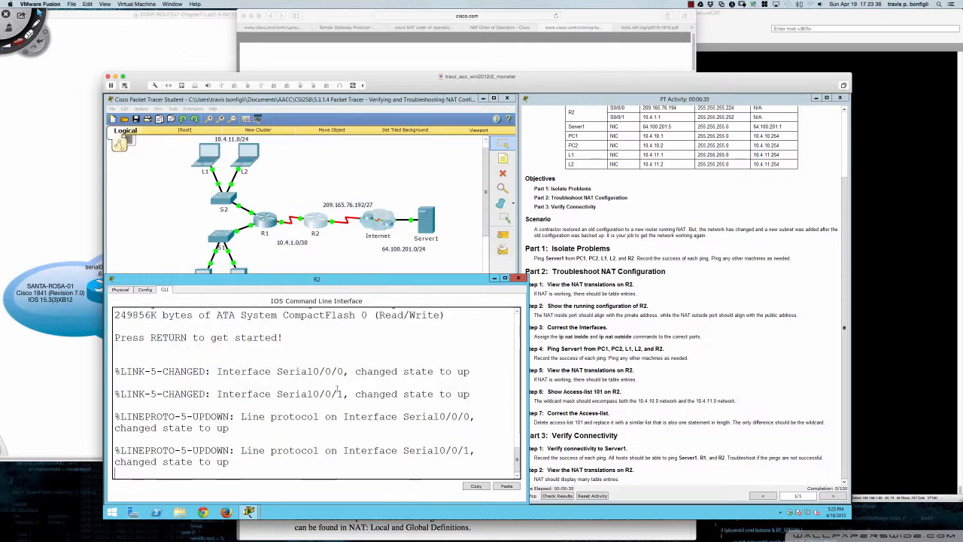
Start the console session on R2 and enter privileged EXEC mode with enable
key(Return)
key(Return)
key(Return)
key(Return)
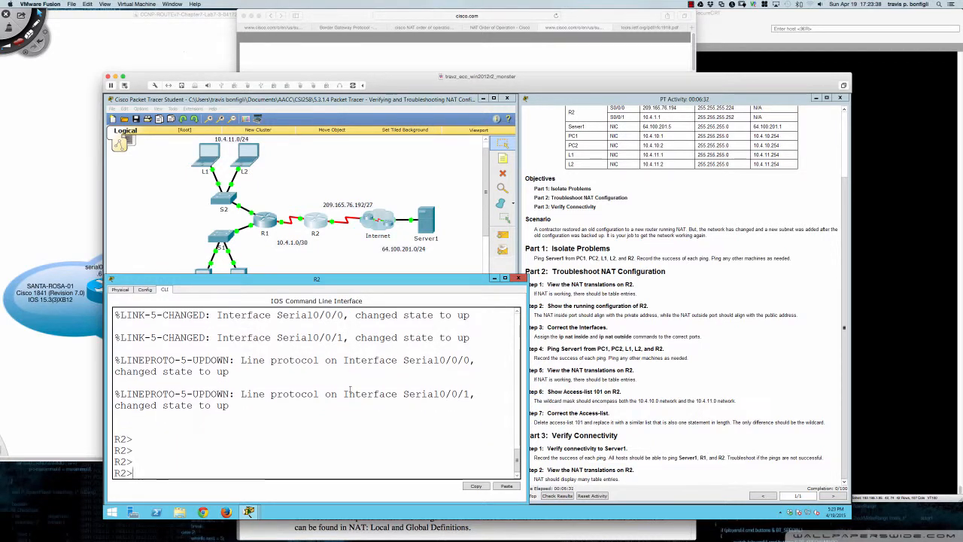
text(en)
key(Tab)
key(Return)
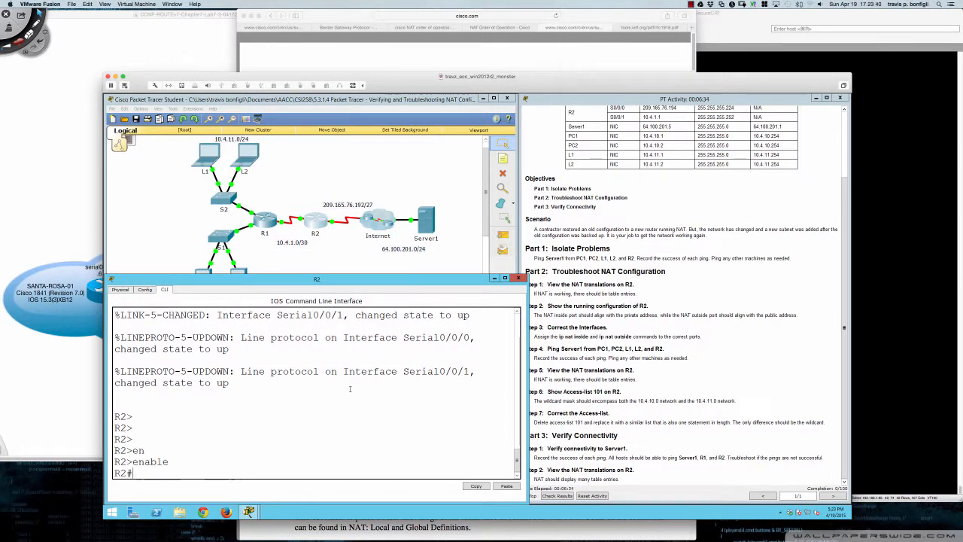
key(Return)
key(Return)
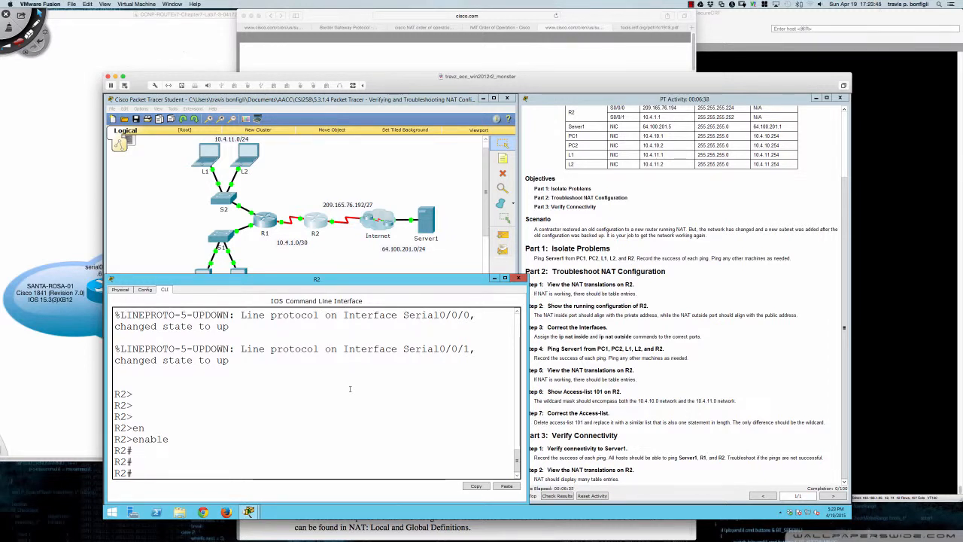
text(sh run)
key(Return)
text(q)
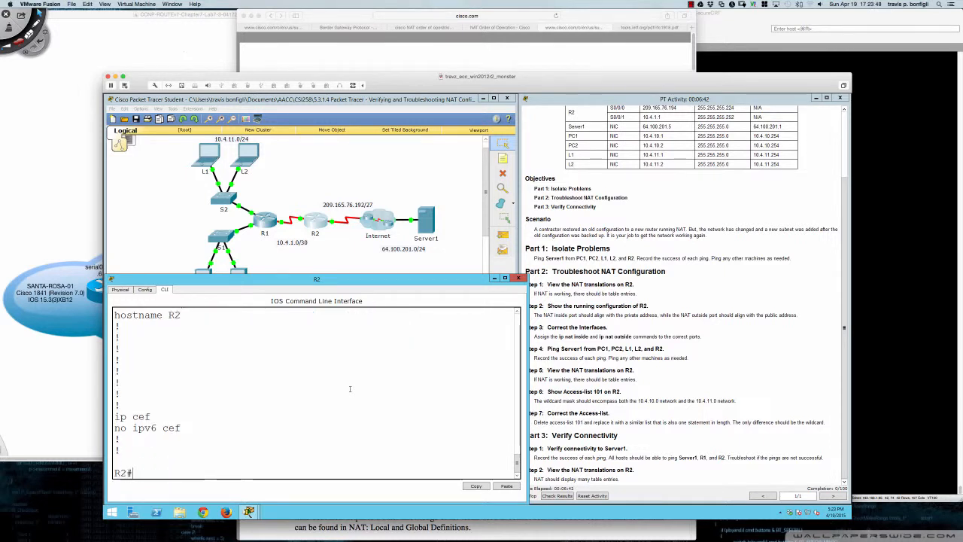
Display R2's NAT translation table with sh ip nat translations
text(sh ip nat tran)
key(Tab)
key(Return)
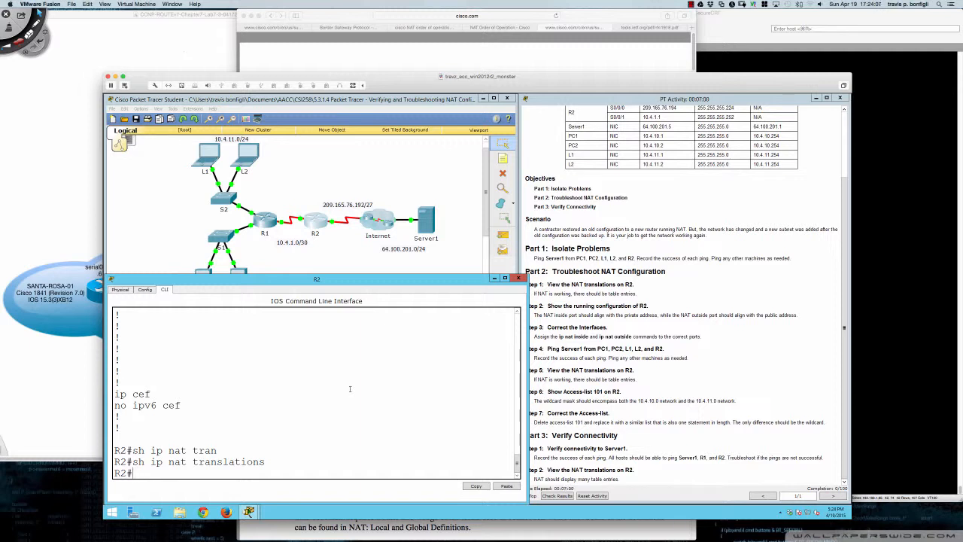
Display R2's running configuration and page through it to the Serial0/0/0 interface section
text(run)
key(Return)
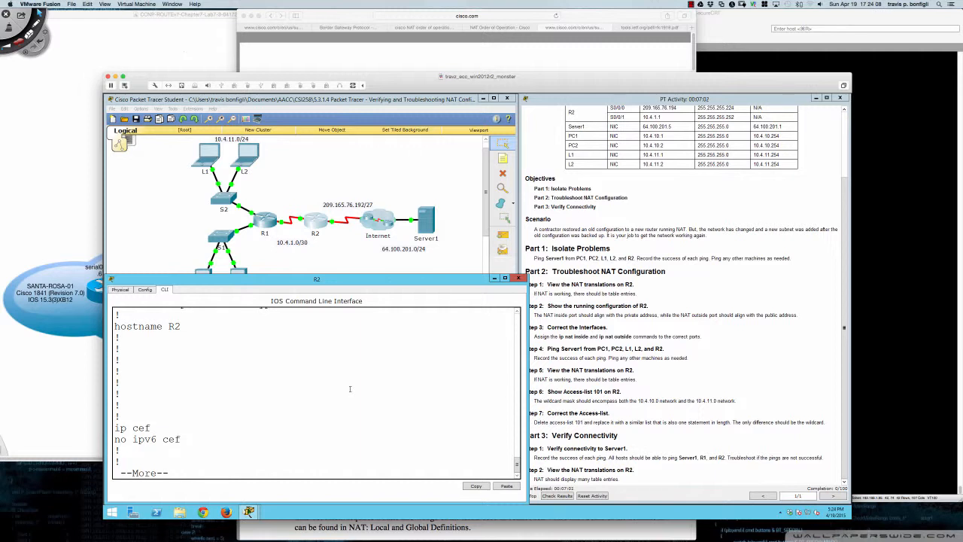
key(Return)
key(Return)
key(Return)
key(Return)
key(Return)
key(Return)
key(Return)
key(Return)
key(Return)
key(Return)
key(Return)
key(Return)
key(Return)
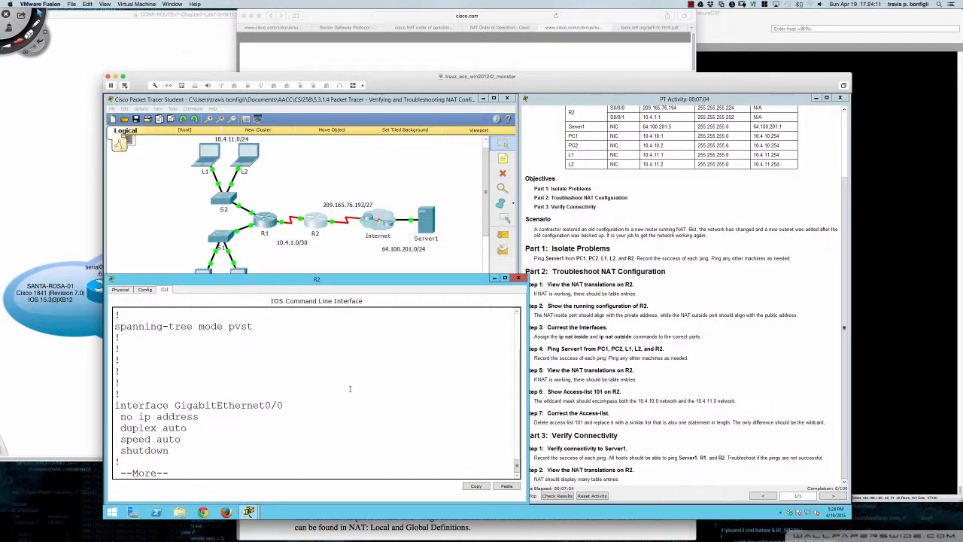
key(Return)
key(Return)
key(Return)
key(Return)
key(Return)
key(Return)
key(Return)
key(Return)
key(Return)
key(Return)
key(Return)
key(Return)
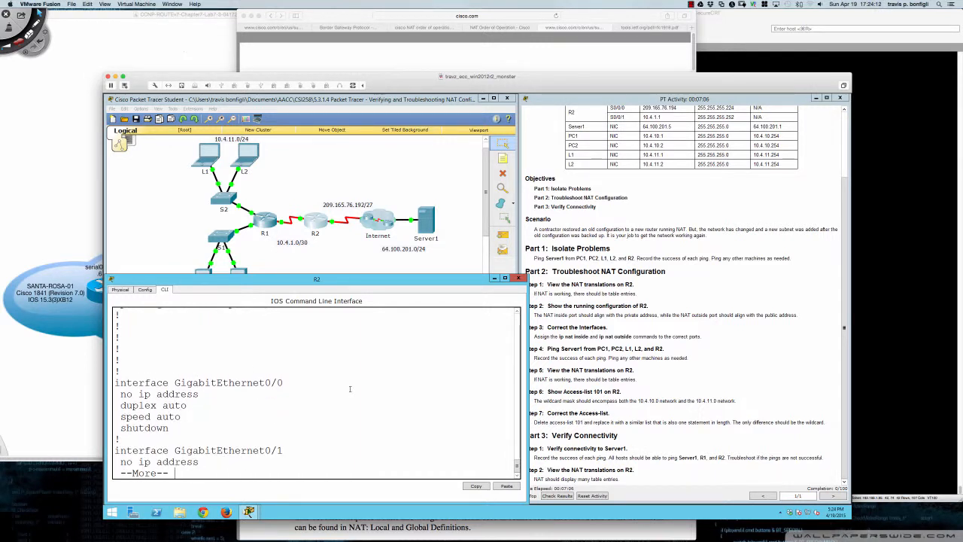
key(Return)
key(Return)
key(Return)
key(Return)
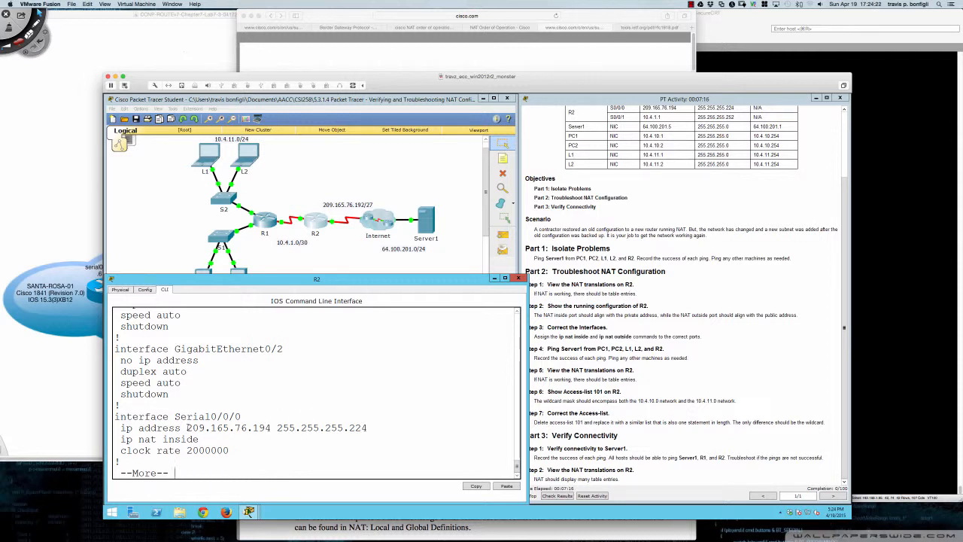
Check Serial0/0/0's IP address in R2's running configuration against the activity's addressing table
drag(187, 427, 368, 427)
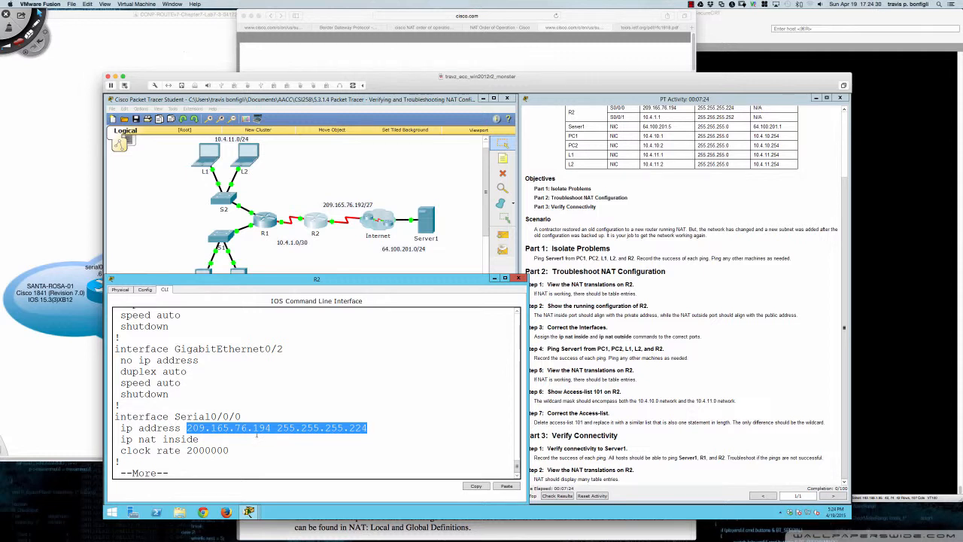
click(224, 427)
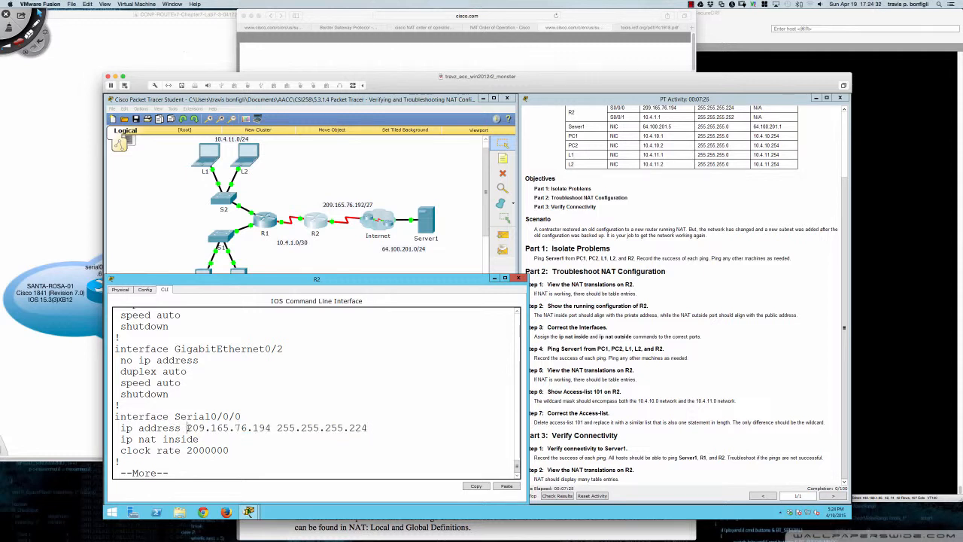
drag(187, 427, 272, 427)
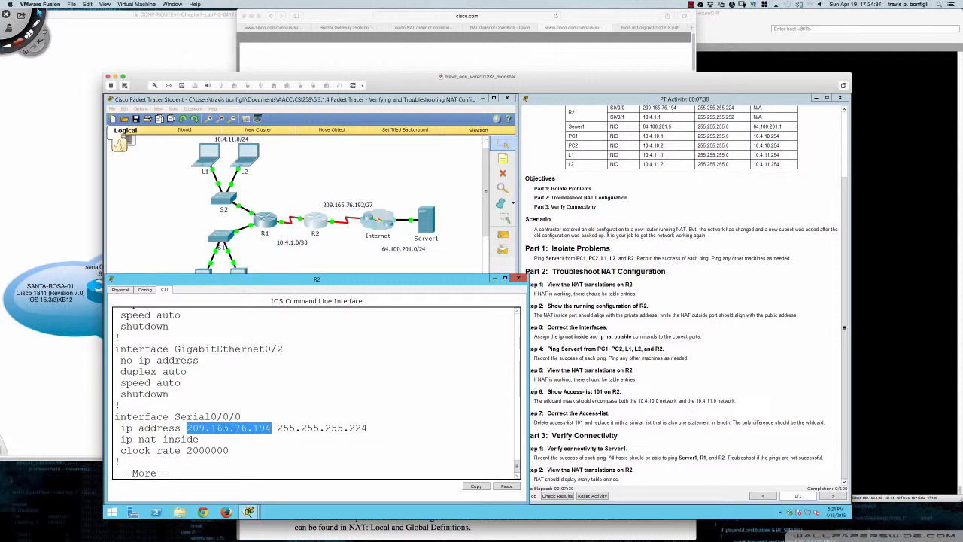
scroll(693, 213, up, 3)
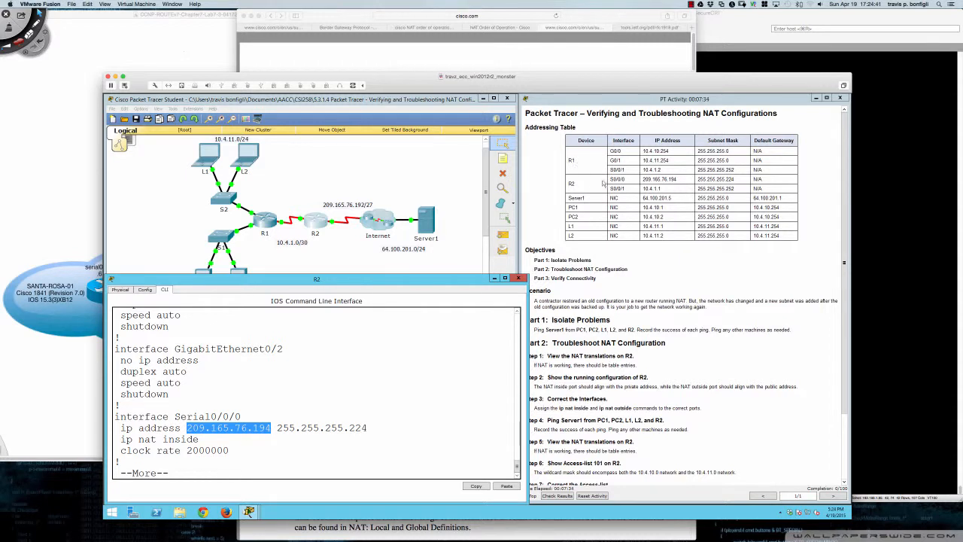
Check whether the ip nat inside command on R2's Serial0/0/0 suits the interface's address in the addressing table
drag(609, 179, 680, 180)
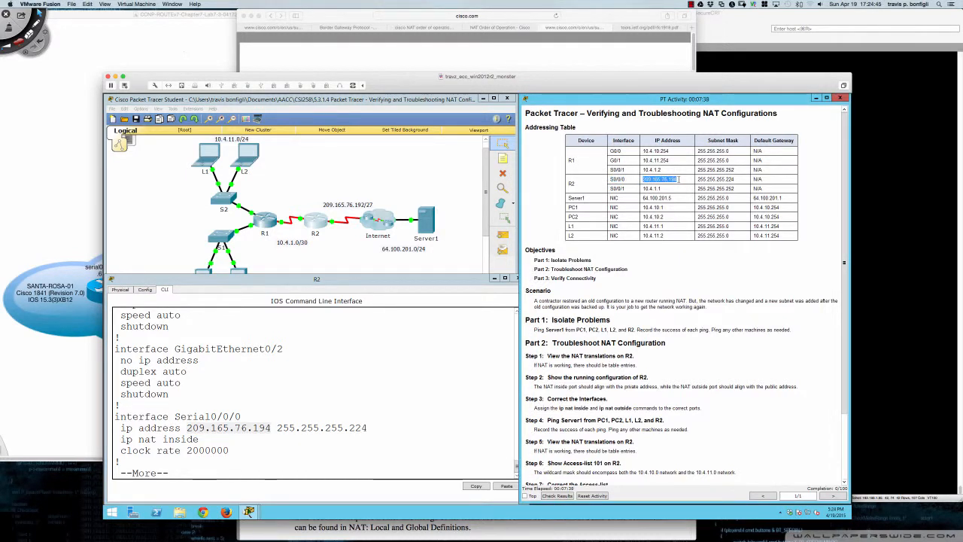
click(395, 363)
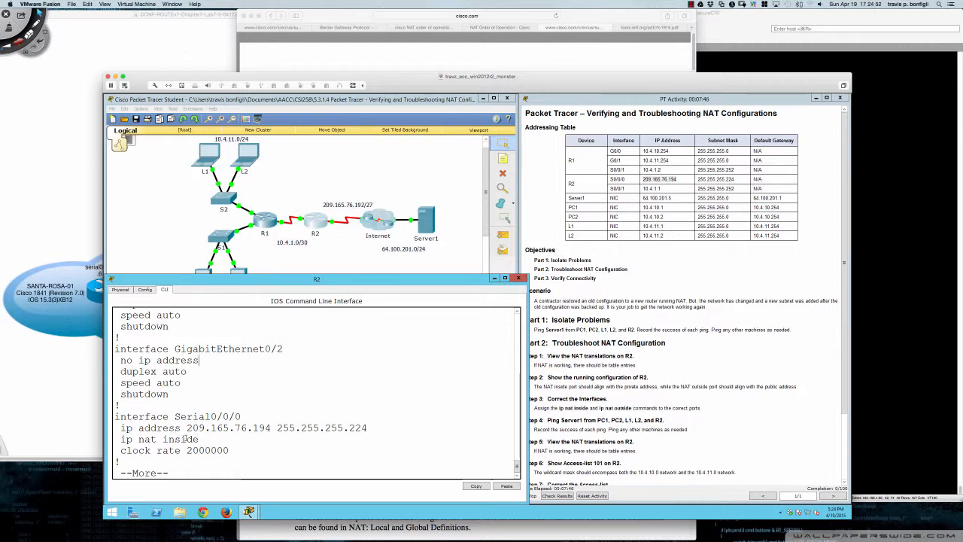
drag(200, 439, 120, 439)
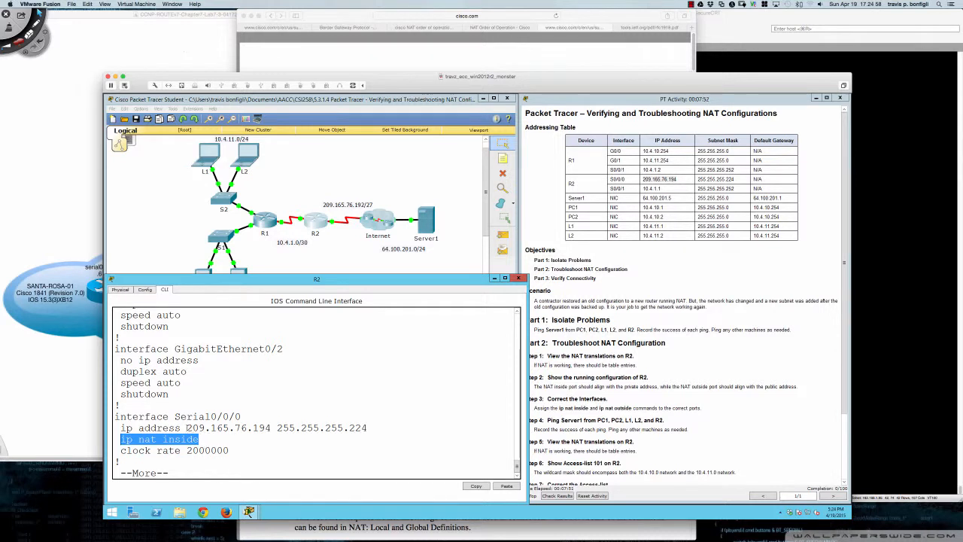
drag(187, 428, 272, 427)
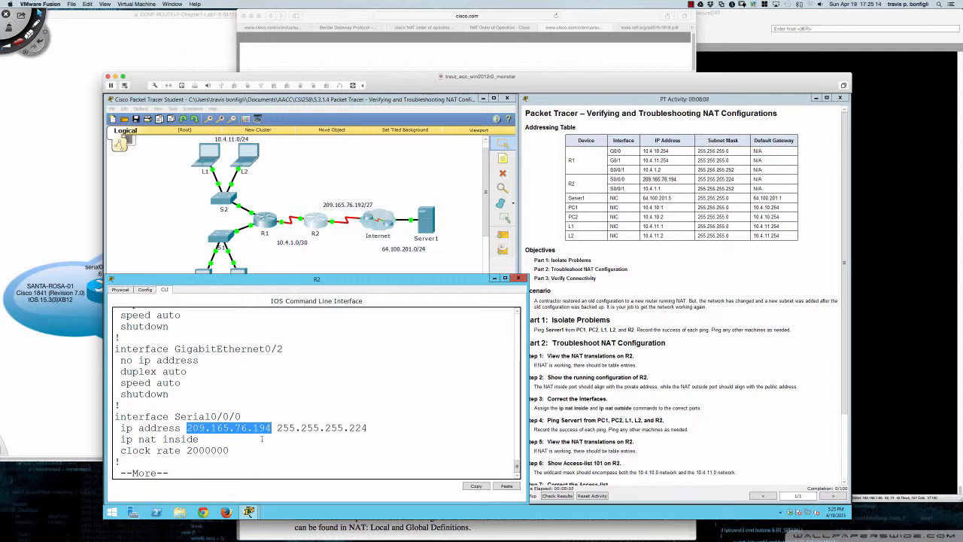
click(243, 441)
drag(119, 440, 200, 440)
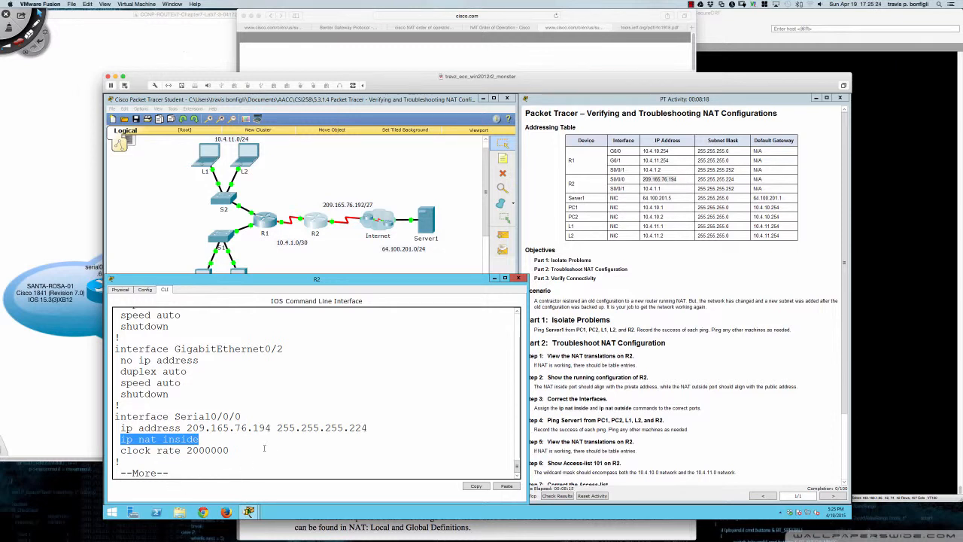
Switch to Deskscribble and handwrite the correction note "S0/0/0 ip nat outside" on the black area beside the activity, underlined
key(super+Tab)
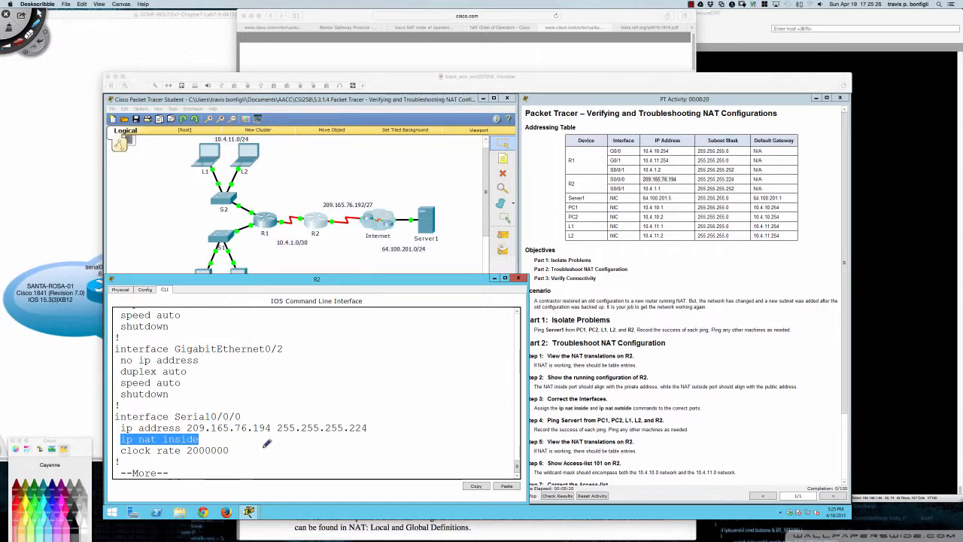
mouse_move(881, 96)
mouse_down()
mouse_move(868, 105)
mouse_move(933, 92)
mouse_move(884, 126)
mouse_move(896, 134)
mouse_move(919, 111)
mouse_move(907, 149)
mouse_move(941, 134)
mouse_move(937, 151)
mouse_up()
mouse_move(874, 166)
mouse_down()
mouse_move(946, 153)
mouse_move(933, 160)
mouse_up()
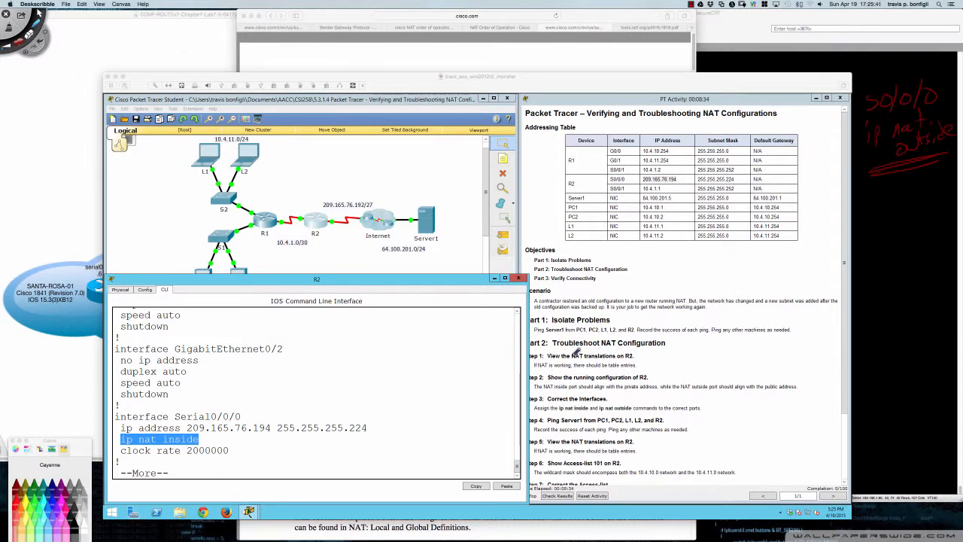
Return to R2's console in Packet Tracer and page the running configuration through the Serial0/0/1 interface section
click(454, 228)
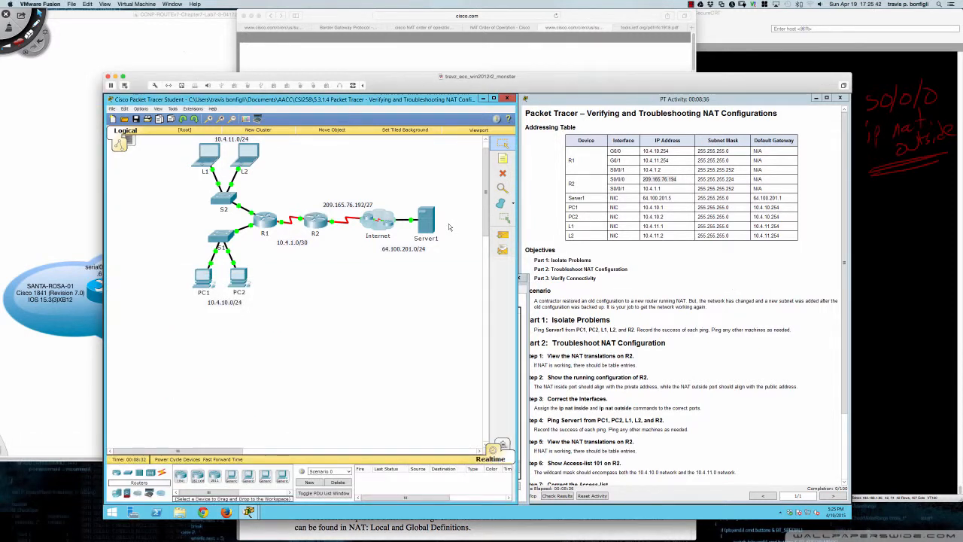
click(313, 219)
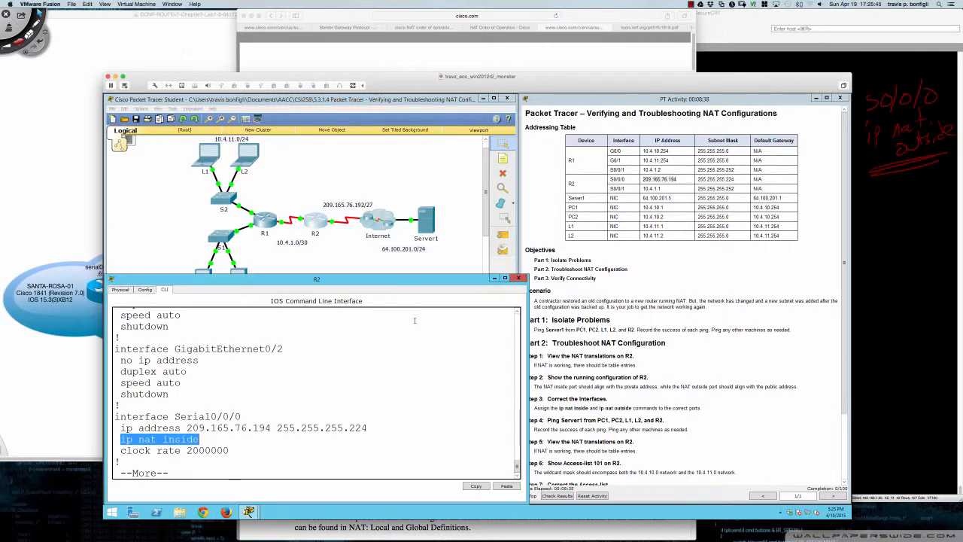
click(431, 343)
key(Return)
key(Return)
key(Return)
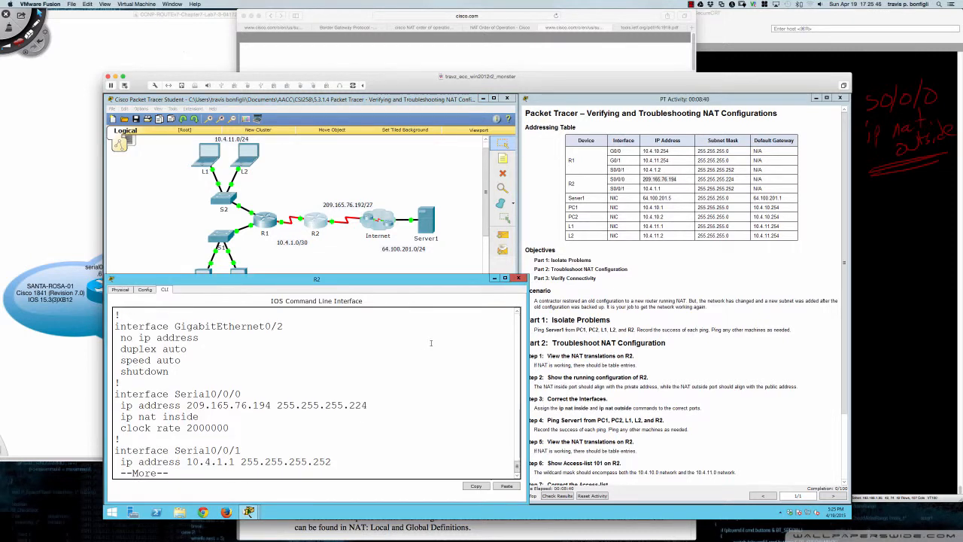
key(Return)
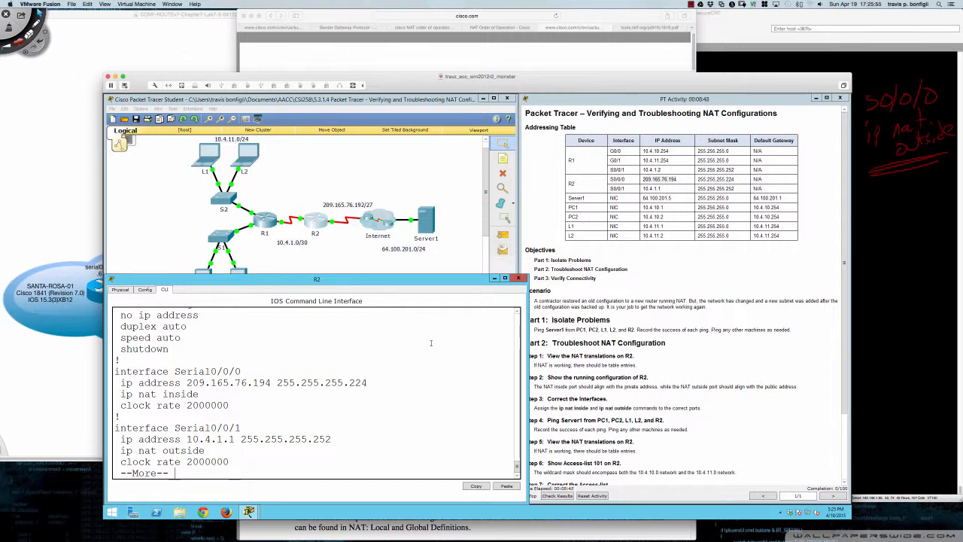
key(Return)
key(Return)
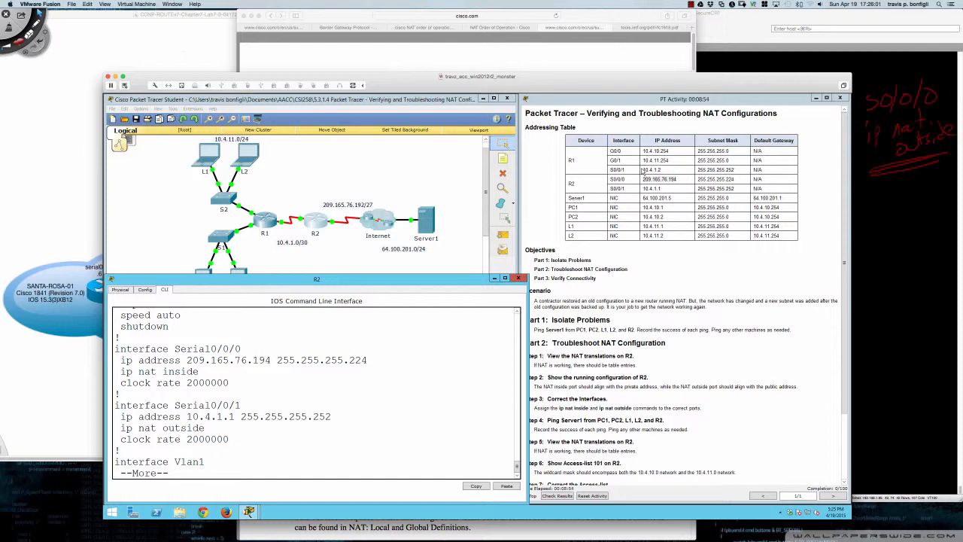
Check the Serial0/0/1 IP addresses of R1 and R2 and R2's subnet mask in the addressing table
drag(643, 170, 662, 171)
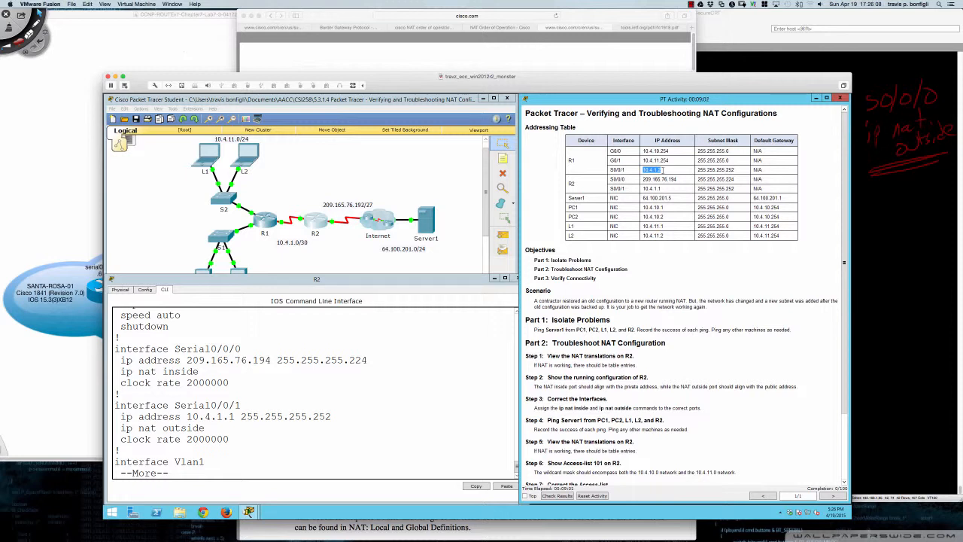
drag(644, 188, 662, 188)
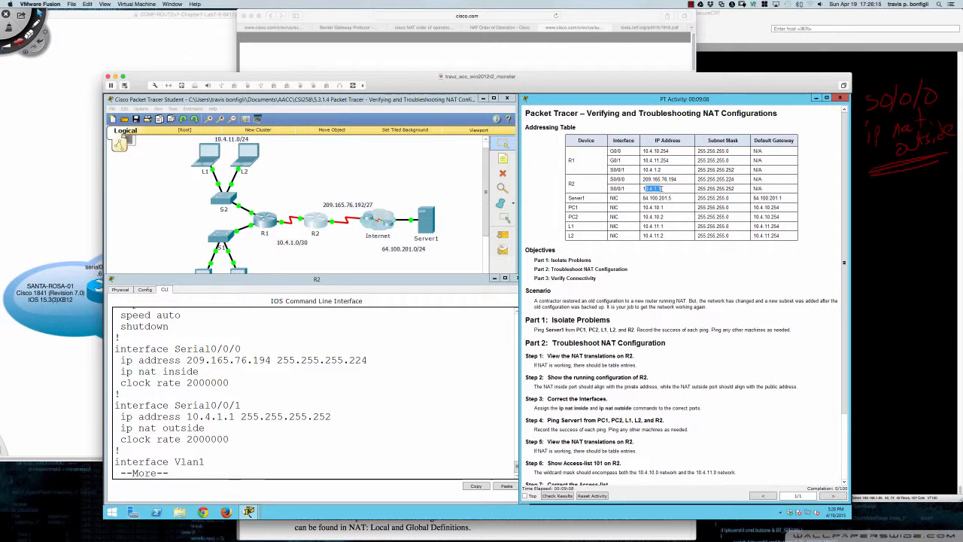
drag(698, 188, 741, 189)
click(700, 193)
Switch to Deskscribble and handwrite "S0/0/1 ip nat inside" below the first correction note, underlined
click(29, 34)
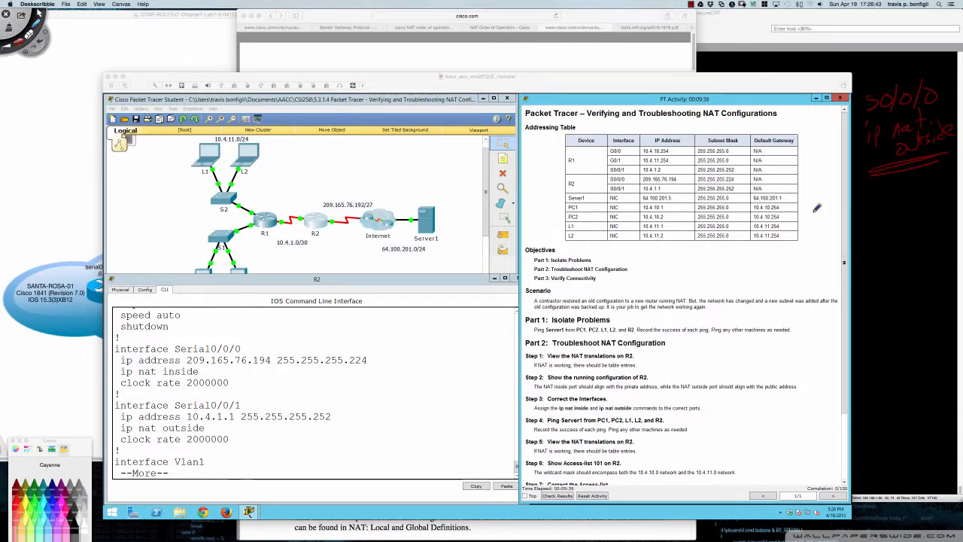
mouse_move(867, 193)
mouse_down()
mouse_move(925, 173)
mouse_move(923, 200)
mouse_up()
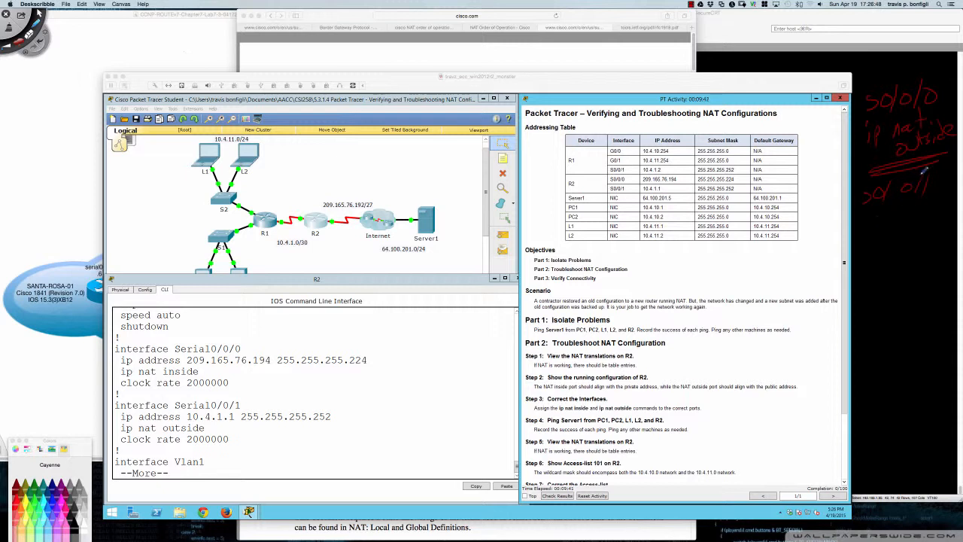
mouse_move(870, 220)
mouse_down()
mouse_move(869, 233)
mouse_move(873, 222)
mouse_move(863, 226)
mouse_move(933, 213)
mouse_move(960, 219)
mouse_up()
drag(857, 247, 941, 245)
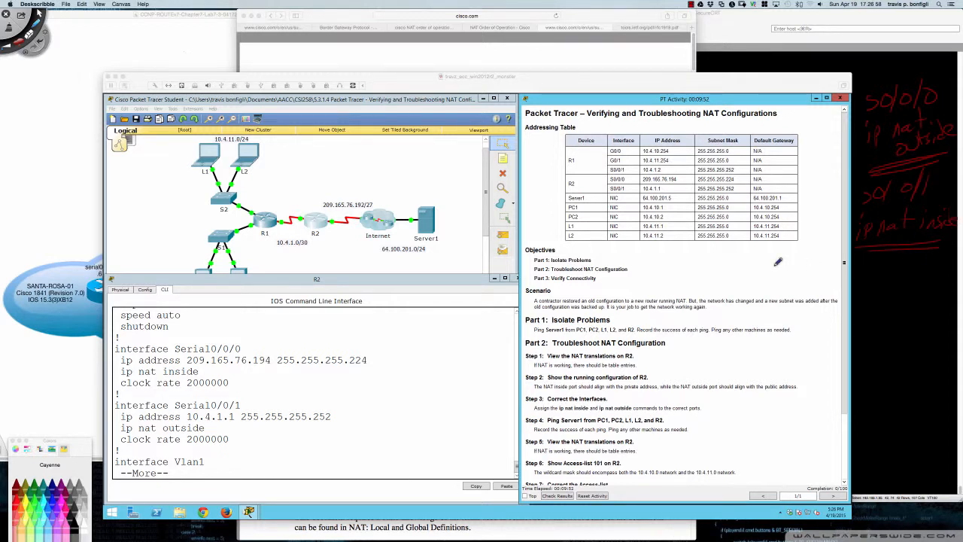
Return to R2's console and page the running configuration through the NAT pool, NAT source list and static route lines
key(ctrl+Tab)
click(480, 369)
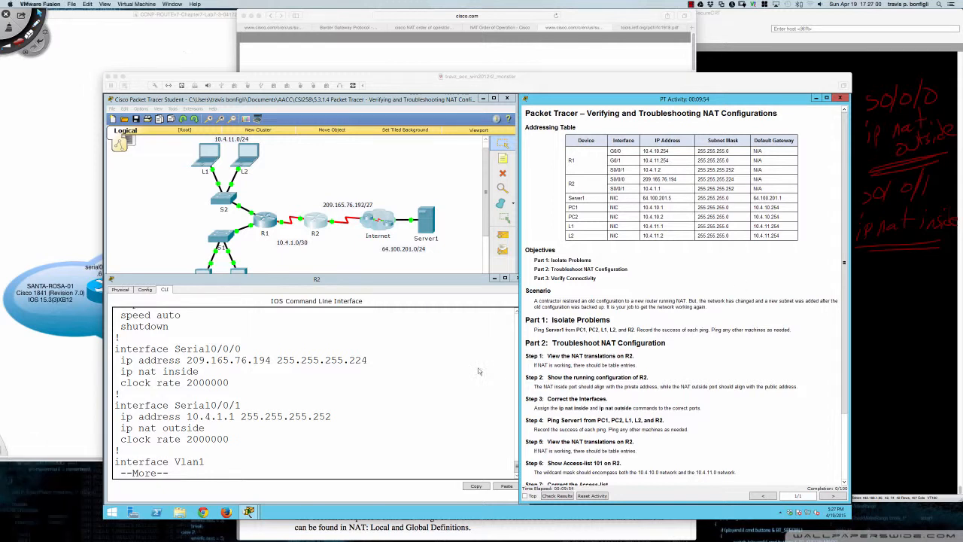
click(467, 337)
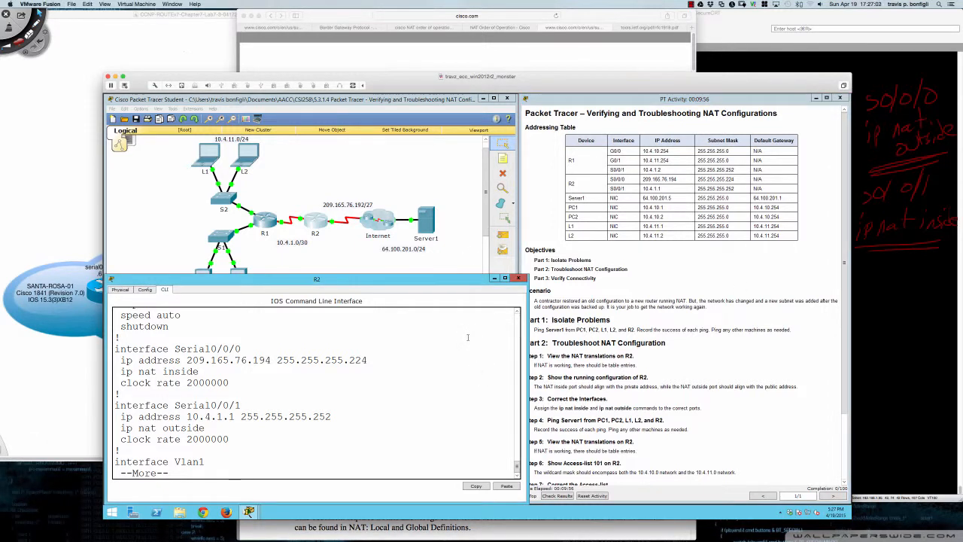
key(Return)
key(Return)
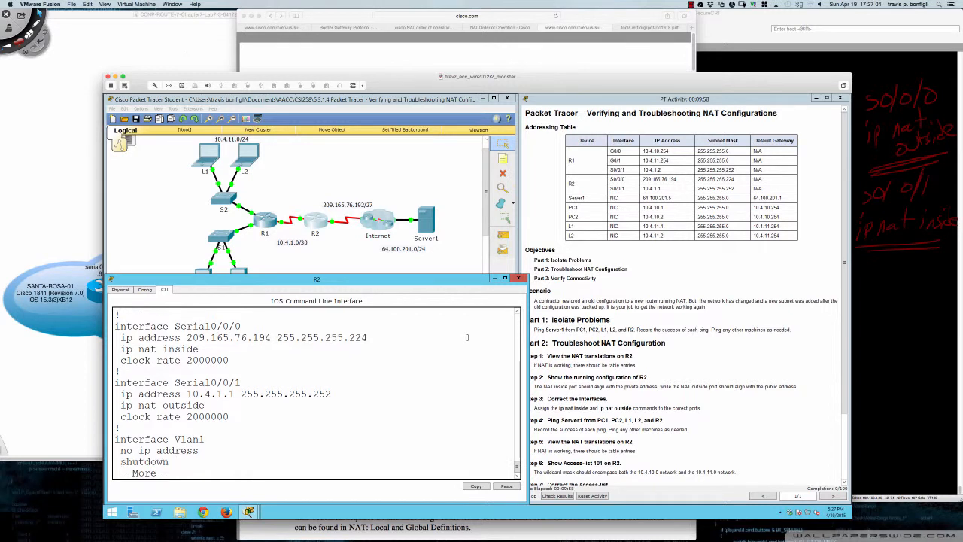
key(Return)
key(Return)
key(Return)
key(Return)
key(Return)
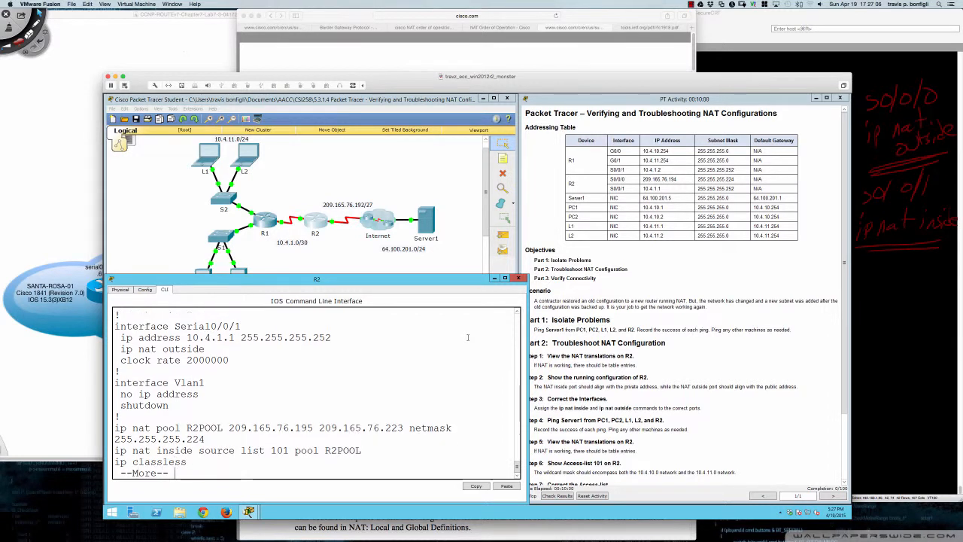
key(Return)
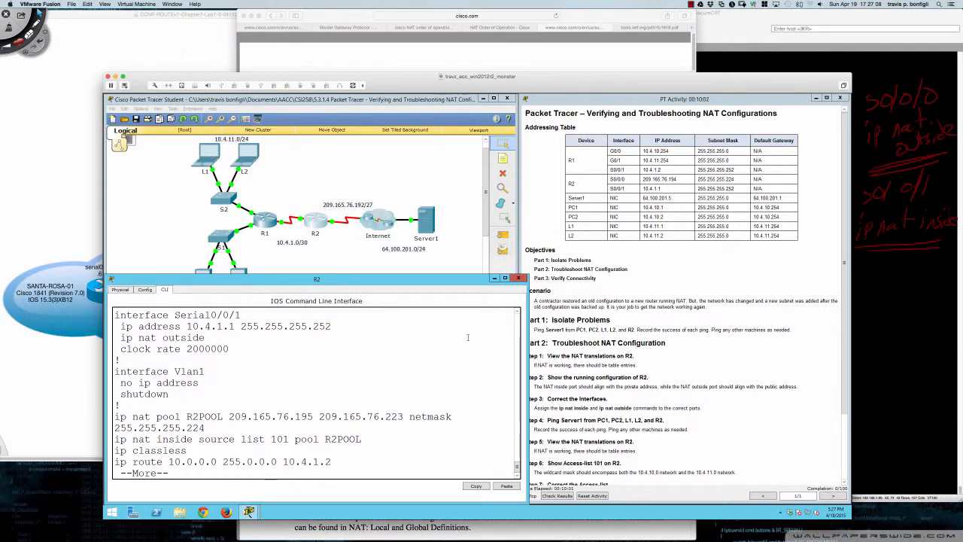
key(Return)
key(Return)
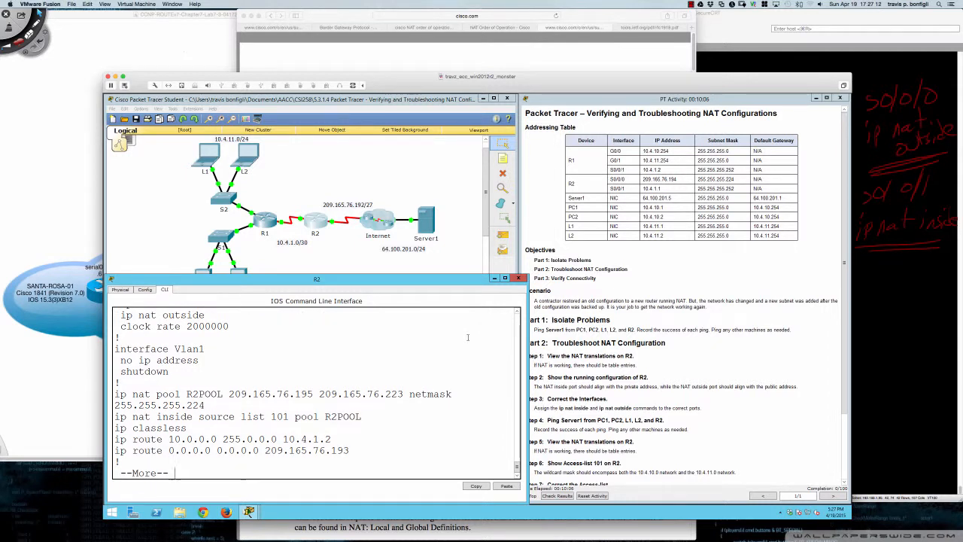
key(Return)
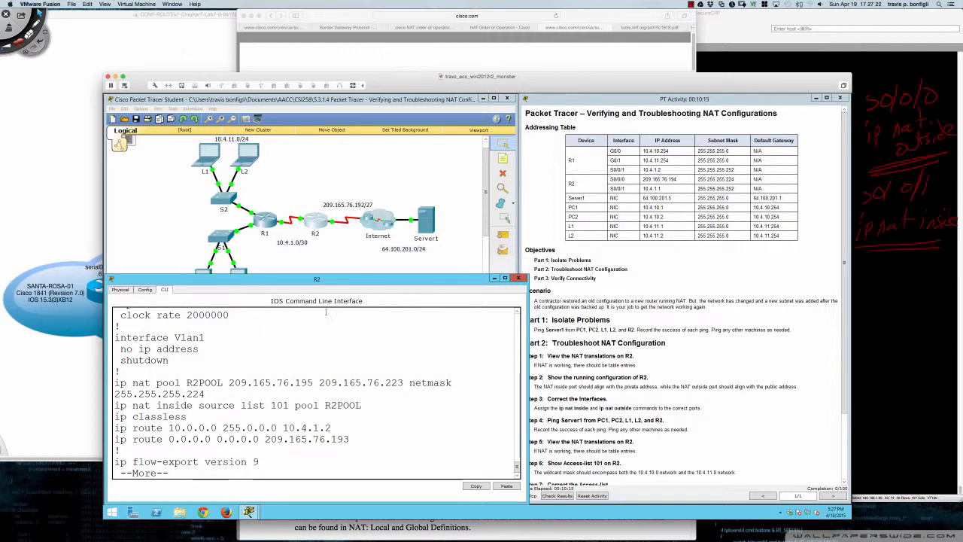
Switch to Deskscribble, bracket the R2POOL address range and underline 195, 223 and the netmask's 224
key(super+Tab)
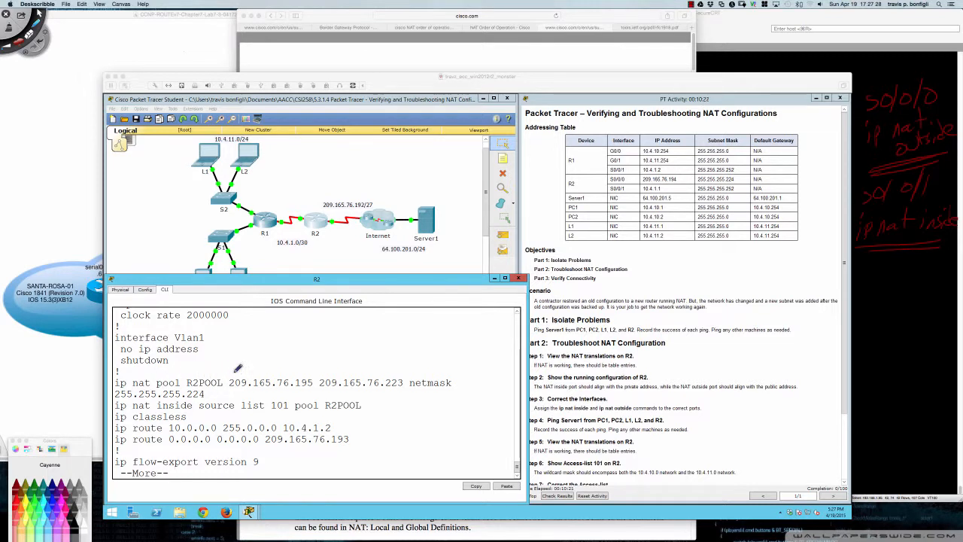
mouse_move(235, 373)
mouse_down()
mouse_move(226, 374)
mouse_move(227, 390)
mouse_up()
mouse_move(395, 370)
mouse_down()
mouse_move(409, 388)
mouse_move(395, 390)
mouse_up()
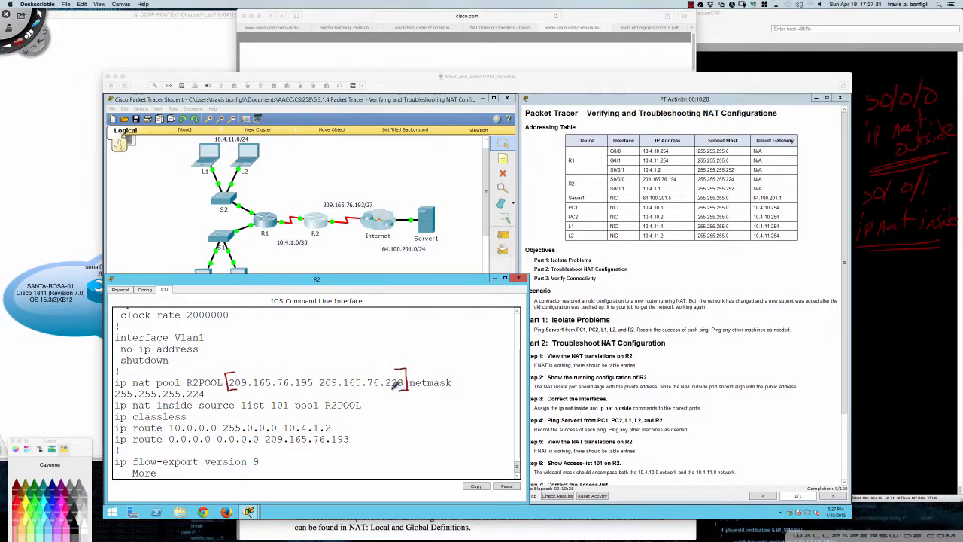
drag(303, 398, 309, 394)
drag(188, 401, 200, 400)
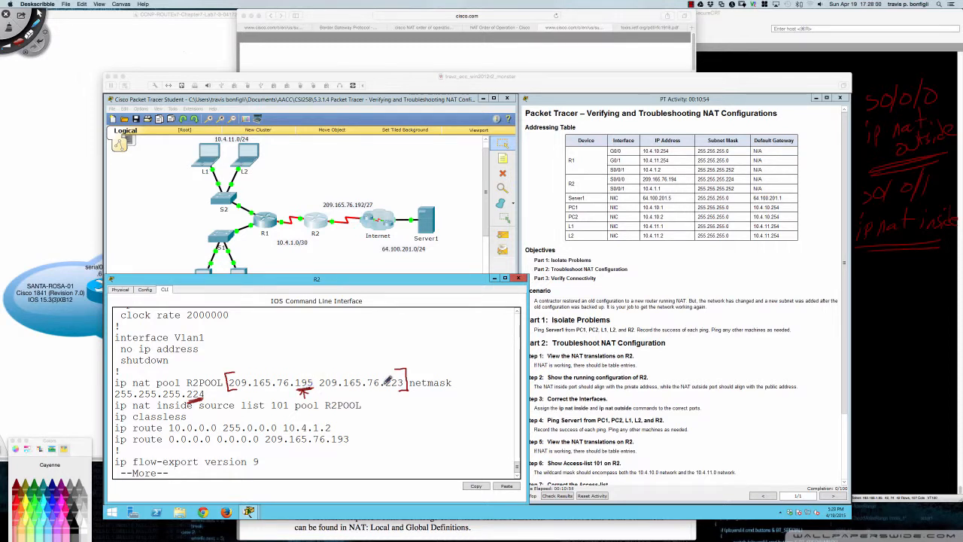
mouse_move(390, 388)
mouse_down()
mouse_move(400, 387)
mouse_move(390, 388)
mouse_up()
Circle the /27 prefix on the 209.165.76.192 network label and handwrite .192 and .224 below the addressing table
mouse_move(373, 194)
mouse_down()
mouse_move(379, 201)
mouse_move(369, 212)
mouse_move(357, 204)
mouse_up()
mouse_move(686, 250)
mouse_down()
mouse_move(695, 242)
mouse_move(711, 251)
mouse_up()
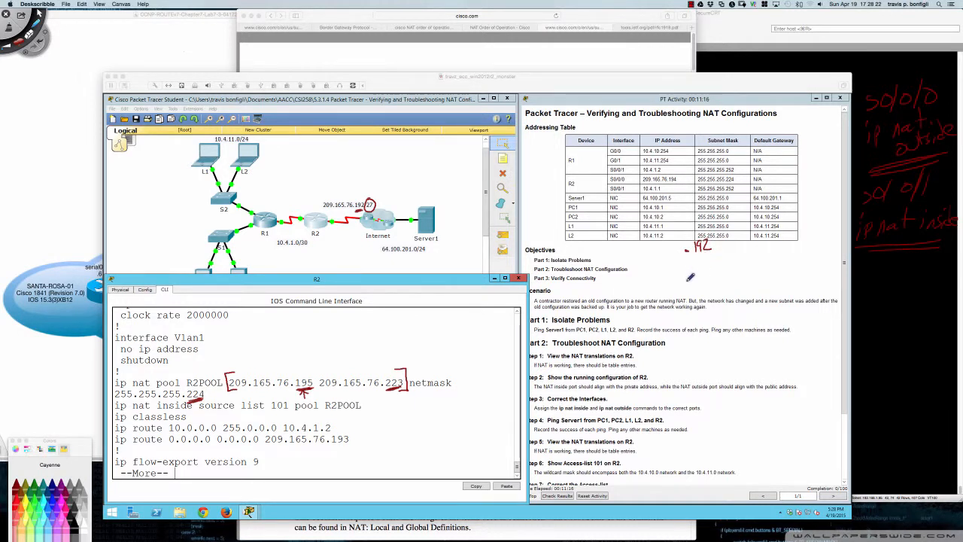
mouse_move(686, 283)
mouse_down()
mouse_move(708, 272)
mouse_move(718, 285)
mouse_up()
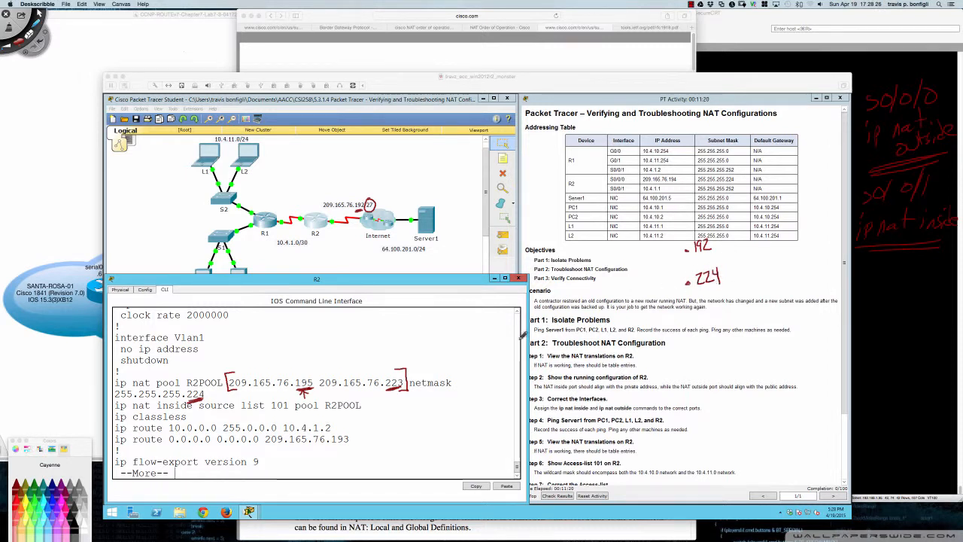
Change the lower subnet note to ".223 - BCAST", write .224 separately, and circle the host range between .192 and .223
drag(312, 382, 301, 391)
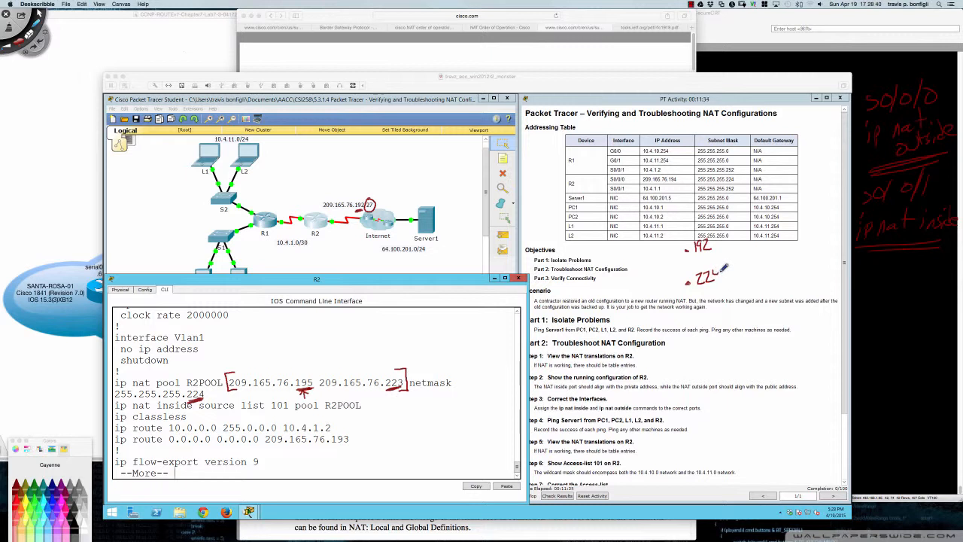
key(super+z)
mouse_move(704, 274)
mouse_down()
mouse_move(713, 284)
mouse_move(746, 283)
mouse_move(810, 248)
mouse_up()
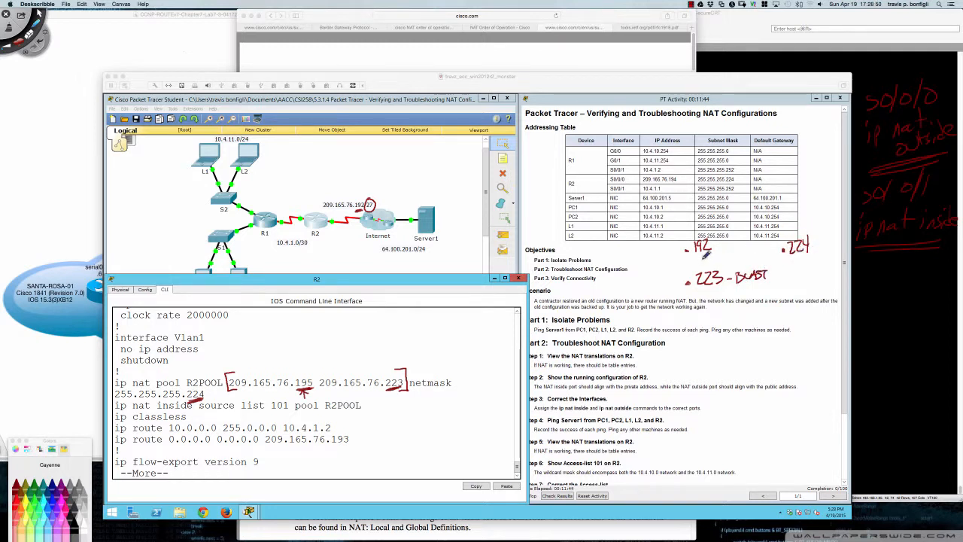
mouse_move(706, 254)
mouse_down()
mouse_move(716, 243)
mouse_move(686, 276)
mouse_move(726, 271)
mouse_move(683, 257)
mouse_move(736, 259)
mouse_up()
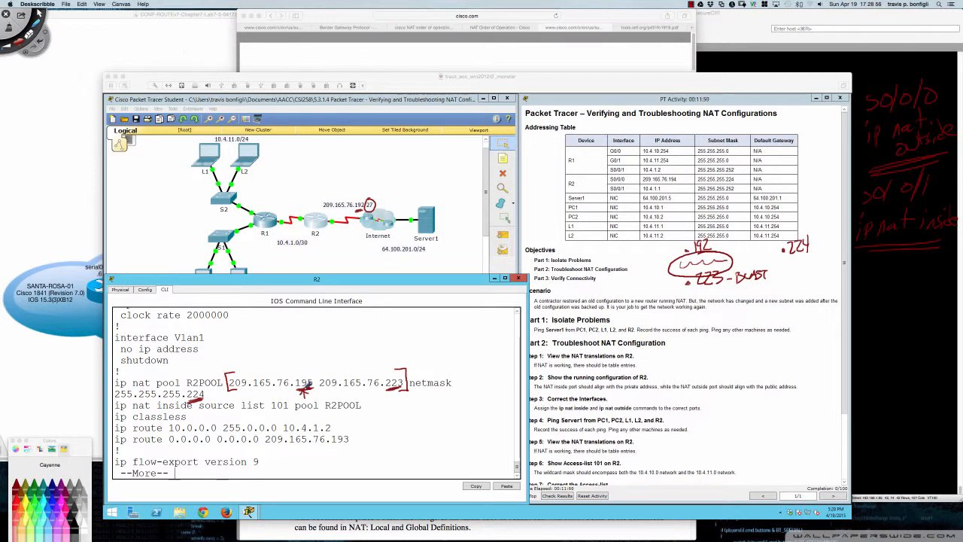
Draw arrows to the pool's 195 and 223 endings, and handwrite the corrected range ".195 - .222" inside a box
mouse_move(300, 380)
mouse_down()
mouse_move(311, 391)
mouse_move(301, 391)
mouse_move(313, 370)
mouse_up()
mouse_move(393, 364)
mouse_down()
mouse_move(394, 376)
mouse_move(398, 368)
mouse_up()
drag(686, 319, 735, 319)
drag(739, 313, 766, 320)
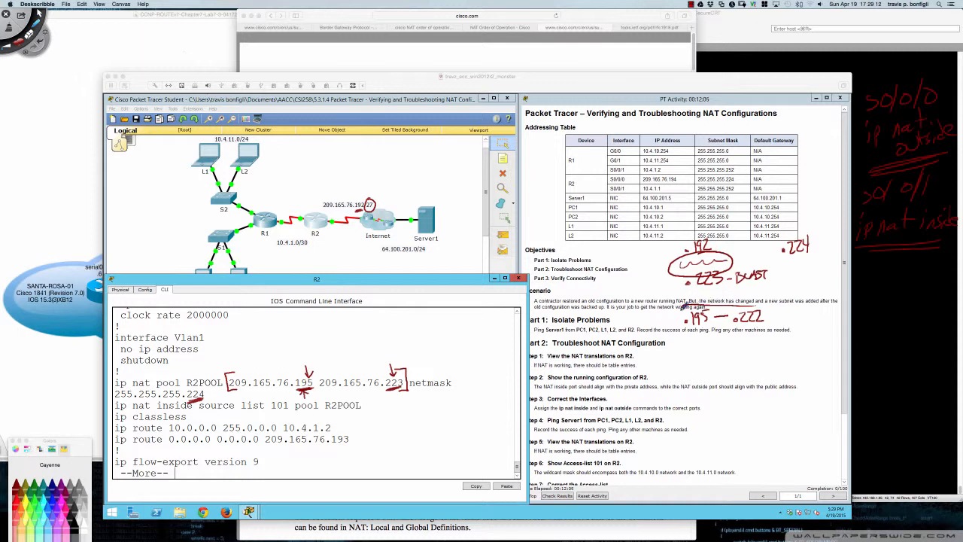
mouse_move(682, 330)
mouse_down()
mouse_move(761, 330)
mouse_move(775, 302)
mouse_move(740, 300)
mouse_up()
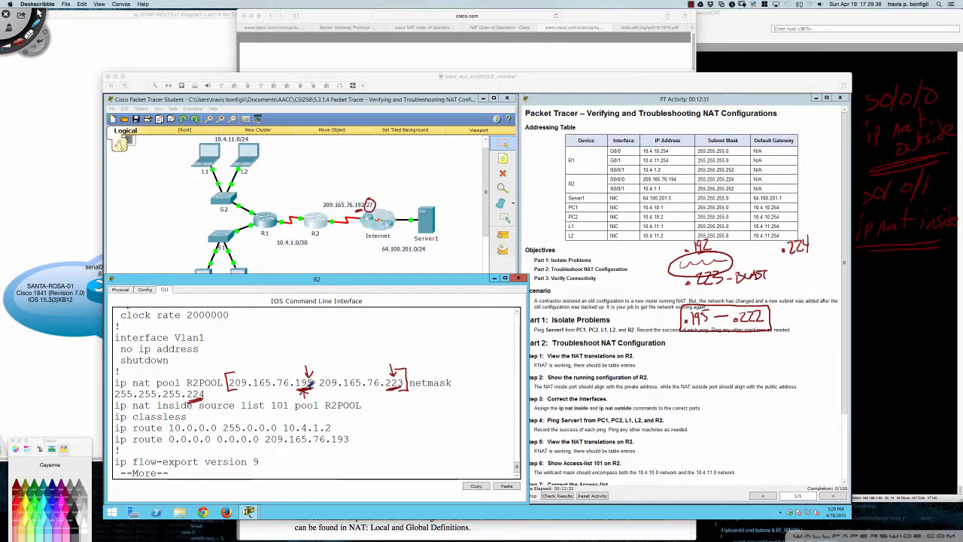
drag(392, 378, 399, 386)
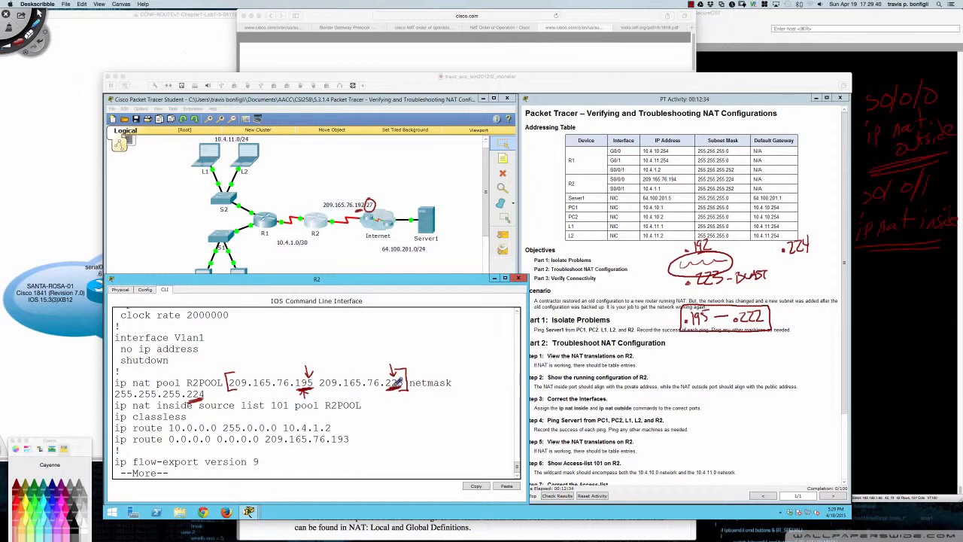
Handwrite "BCAST" above the pool's 223 ending, and write .193/.194 inside an oval below the boxed .195 - .222 range
mouse_move(386, 358)
mouse_down()
mouse_move(415, 348)
mouse_move(401, 355)
mouse_up()
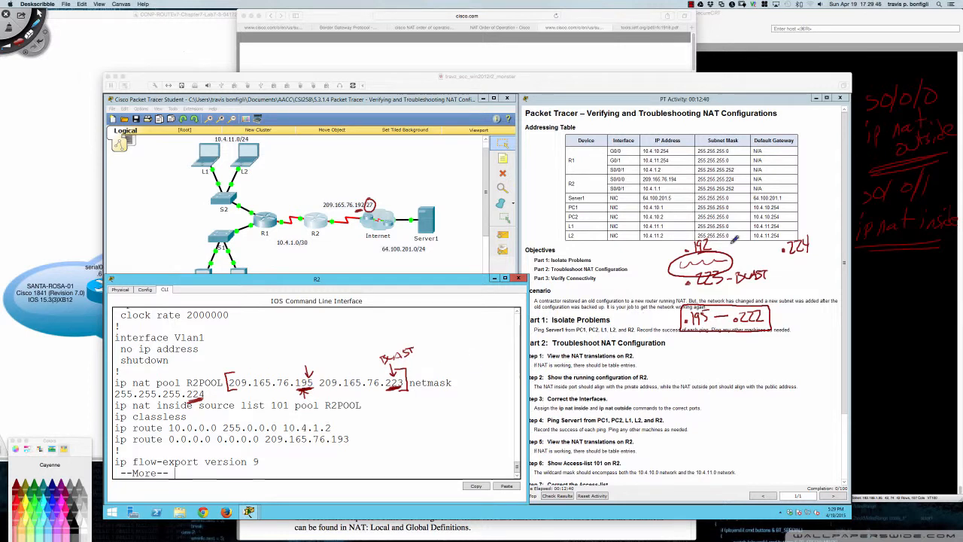
mouse_move(722, 345)
mouse_down()
mouse_move(785, 342)
mouse_move(741, 328)
mouse_move(752, 351)
mouse_move(788, 337)
mouse_move(761, 330)
mouse_up()
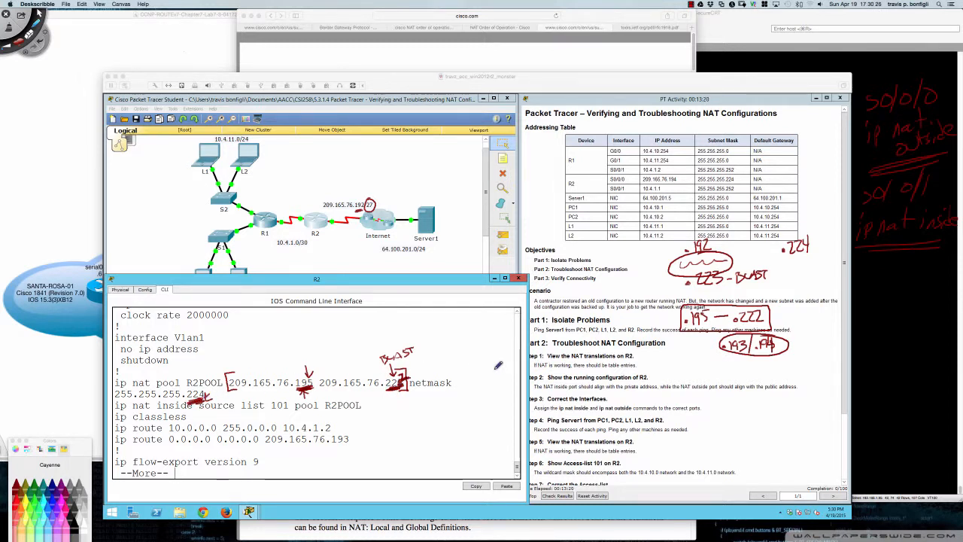
Circle the whole .192 to .223 subnet sketch and handwrite the underlined note "change .223 to .222" below the interface notes
mouse_move(699, 224)
mouse_down()
mouse_move(676, 252)
mouse_move(706, 291)
mouse_move(734, 254)
mouse_move(711, 224)
mouse_up()
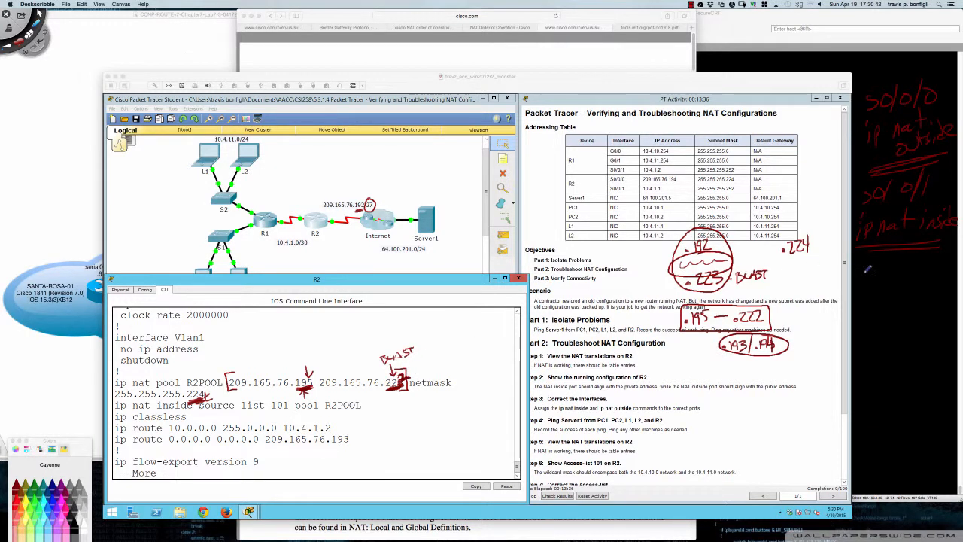
mouse_move(868, 269)
mouse_down()
mouse_move(864, 275)
mouse_move(879, 264)
mouse_up()
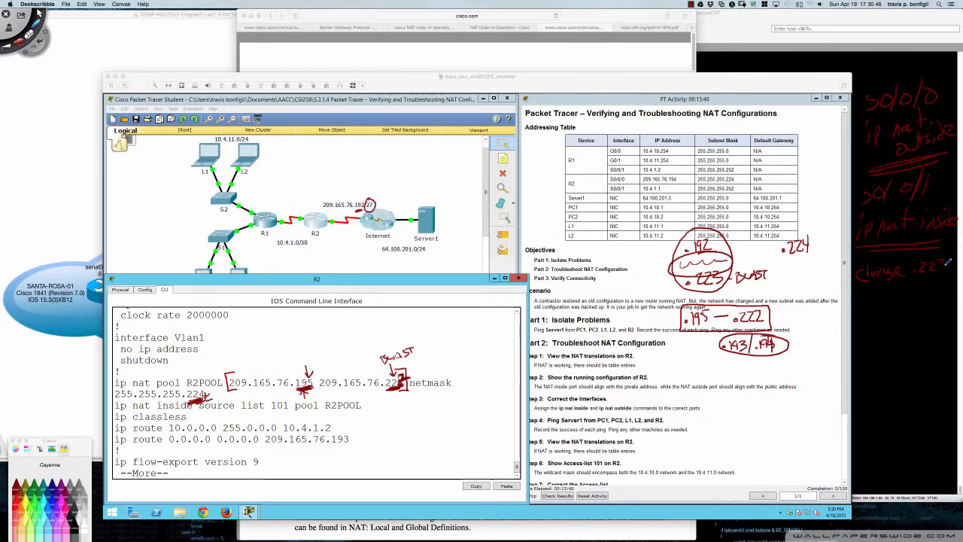
mouse_move(877, 297)
mouse_down()
mouse_move(940, 295)
mouse_move(850, 311)
mouse_move(924, 320)
mouse_up()
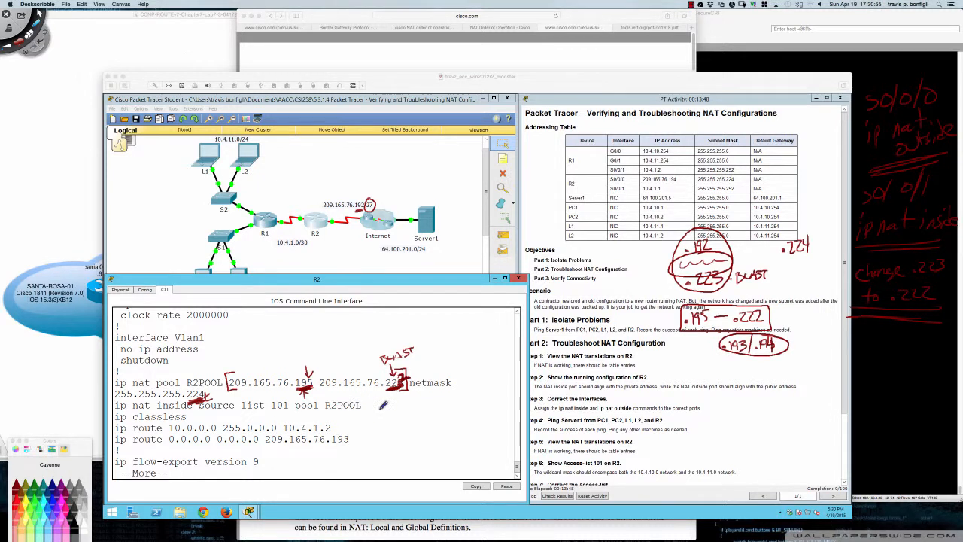
Undo the strokes of the "change .223 to .222" note and the circle around the .192 to .223 subnet
key(super+z)
key(super+z)
key(super+z)
key(super+z)
key(super+z)
key(super+z)
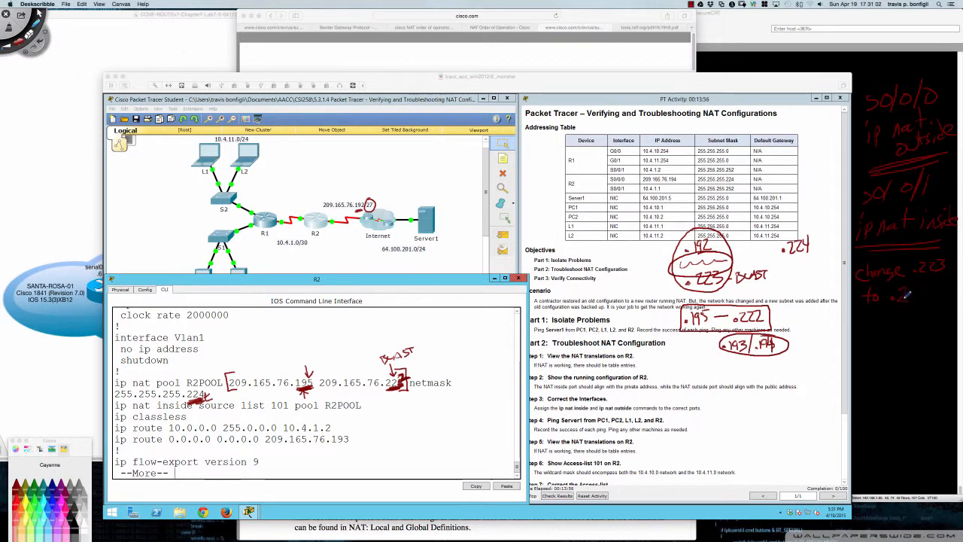
key(super+z)
key(super+z)
key(super+z)
key(super+z)
key(super+z)
key(super+z)
key(super+z)
key(super+z)
key(super+z)
key(super+z)
key(super+z)
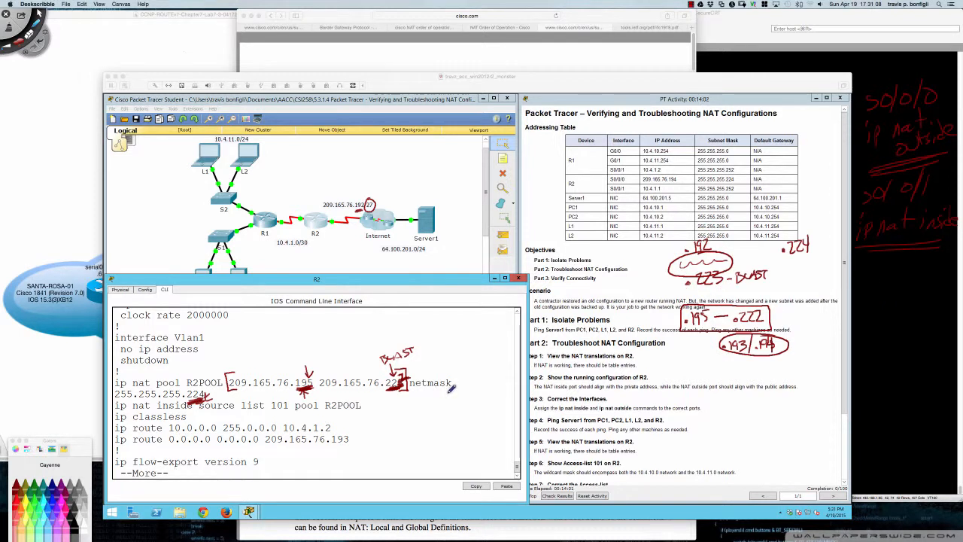
Switch back to Packet Tracer and highlight R2's NAT source list line for R2POOL, including its list number 101
key(Escape)
click(477, 313)
key(super+Tab)
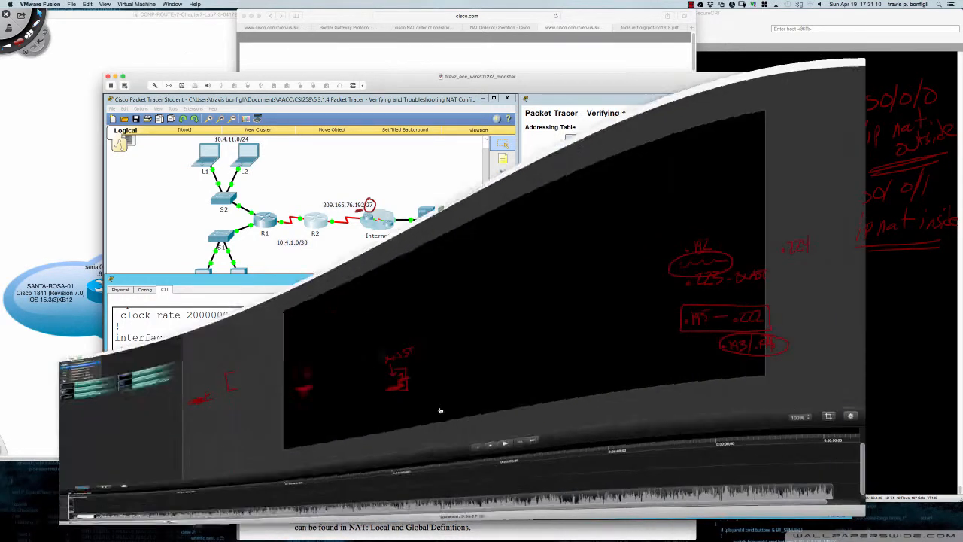
key(super+Tab)
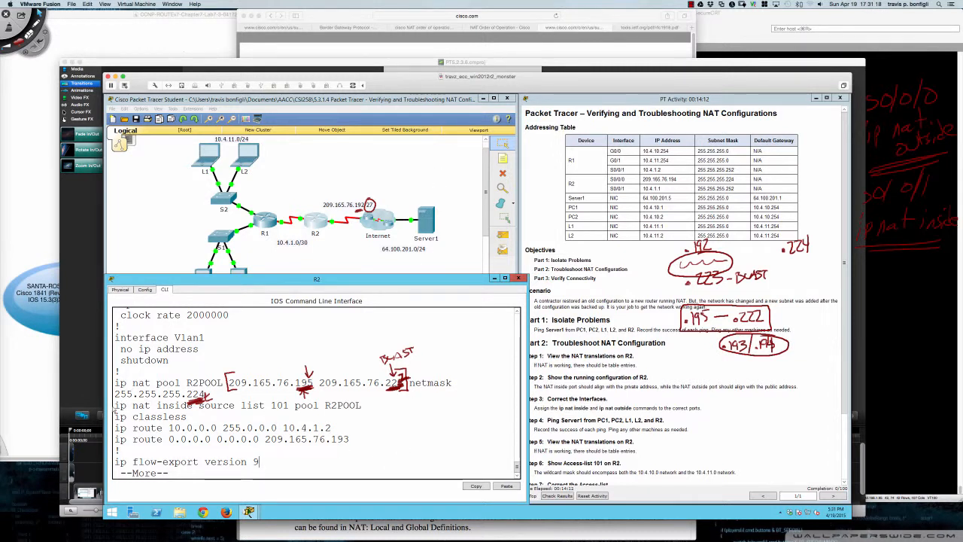
drag(116, 405, 364, 408)
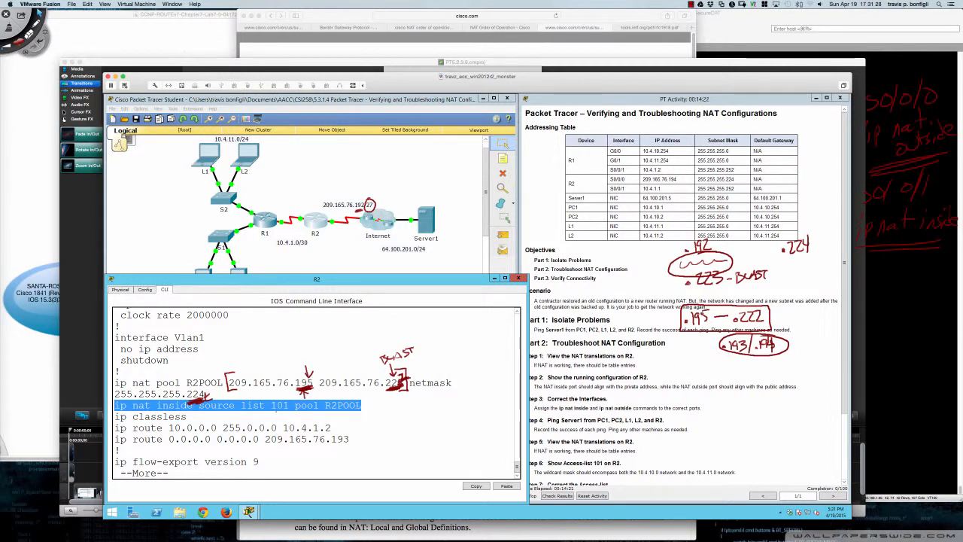
click(271, 406)
drag(272, 405, 288, 406)
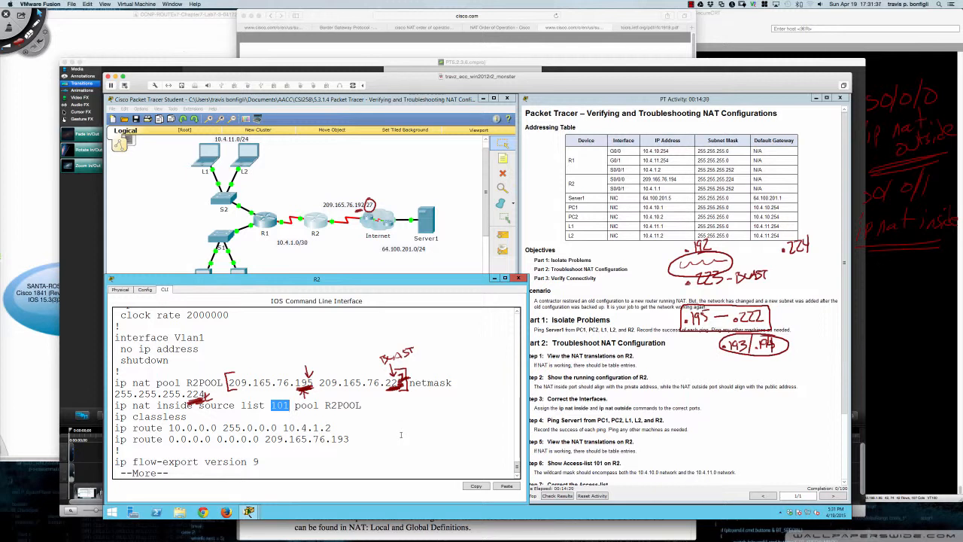
Advance R2's running configuration to the access-list 101 entry, highlighting the whole line and its 10.4.10.0 network
click(401, 435)
key(Return)
key(Return)
key(Return)
key(Return)
key(Return)
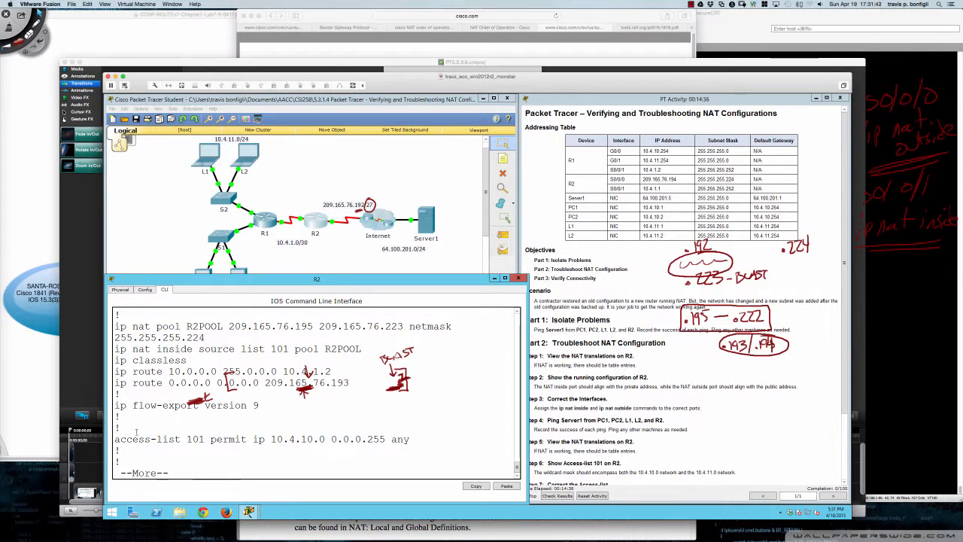
drag(114, 439, 413, 439)
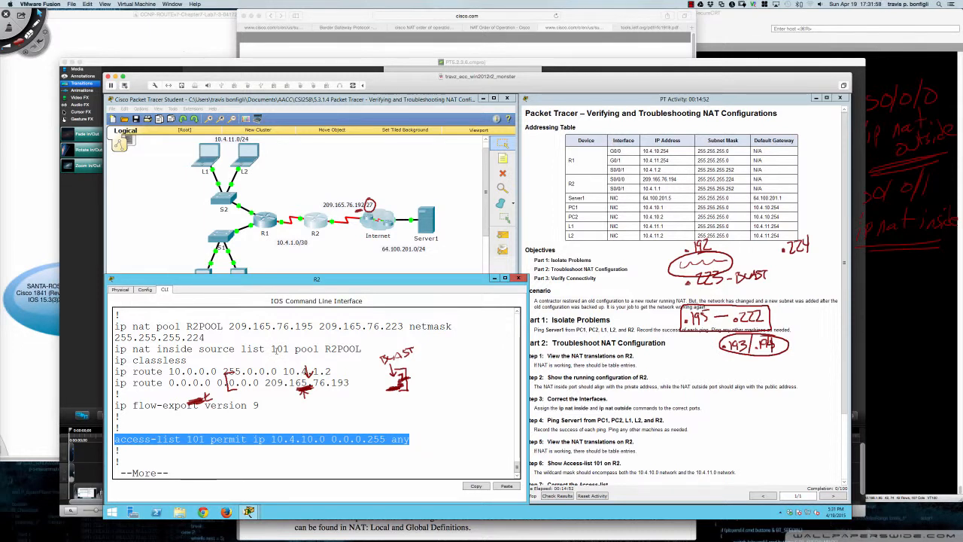
click(273, 439)
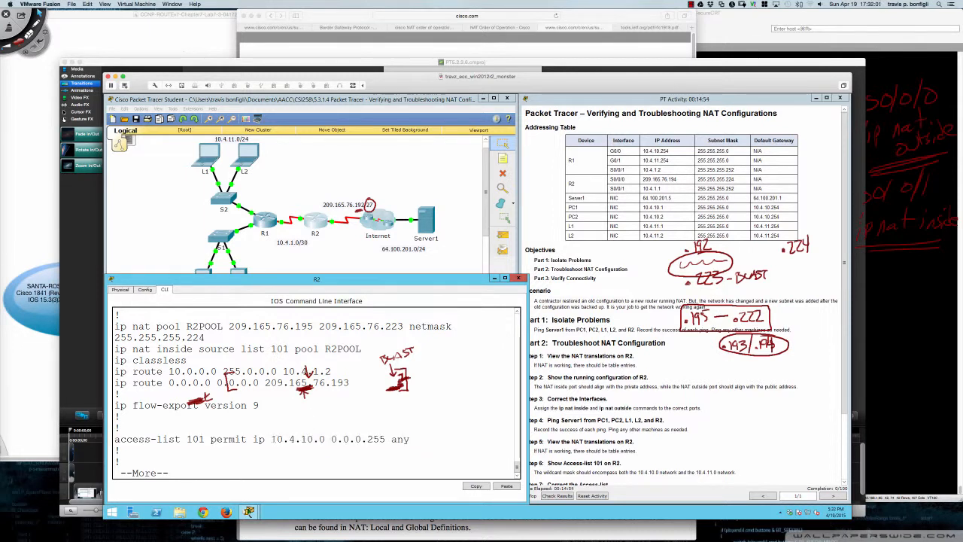
drag(273, 439, 326, 439)
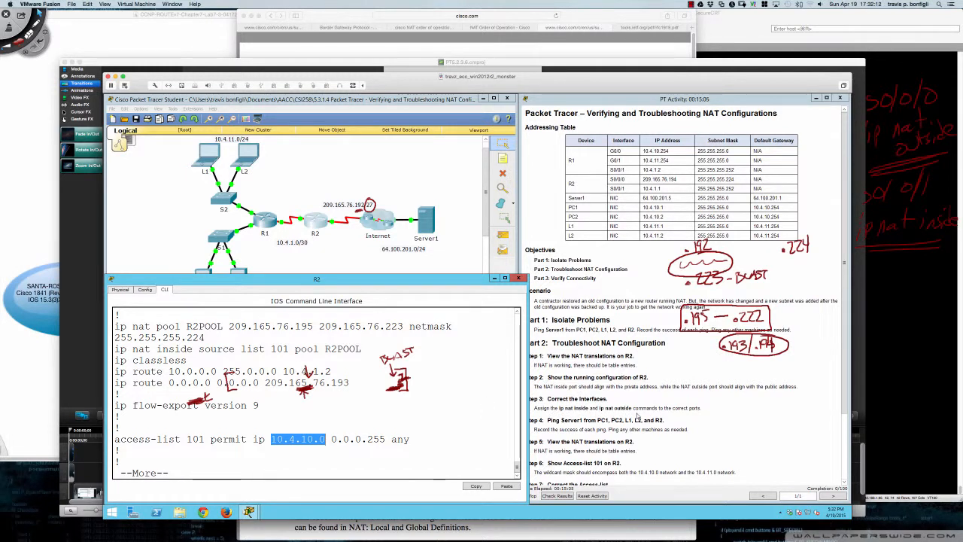
click(427, 415)
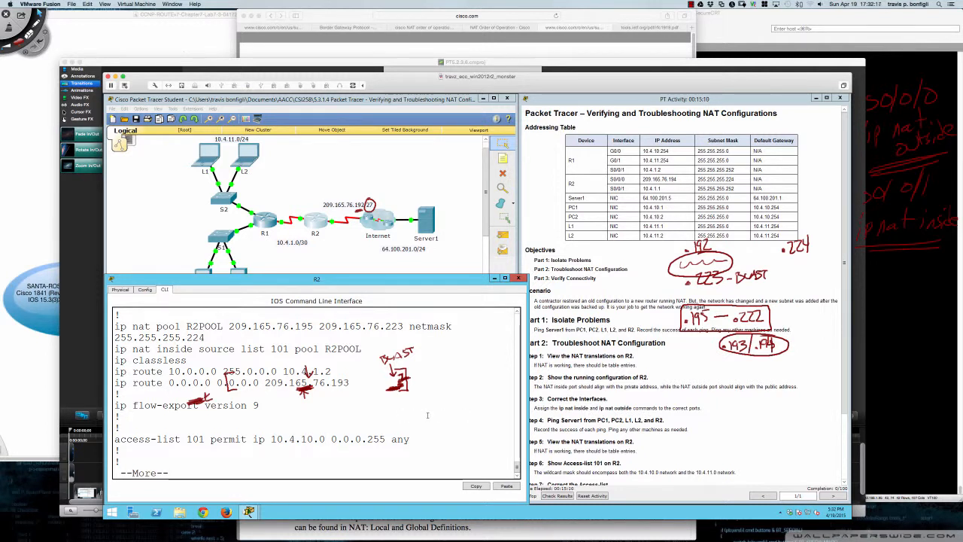
Clear all handwritten annotations in Deskscribble and return to Packet Tracer
key(super+shift+d)
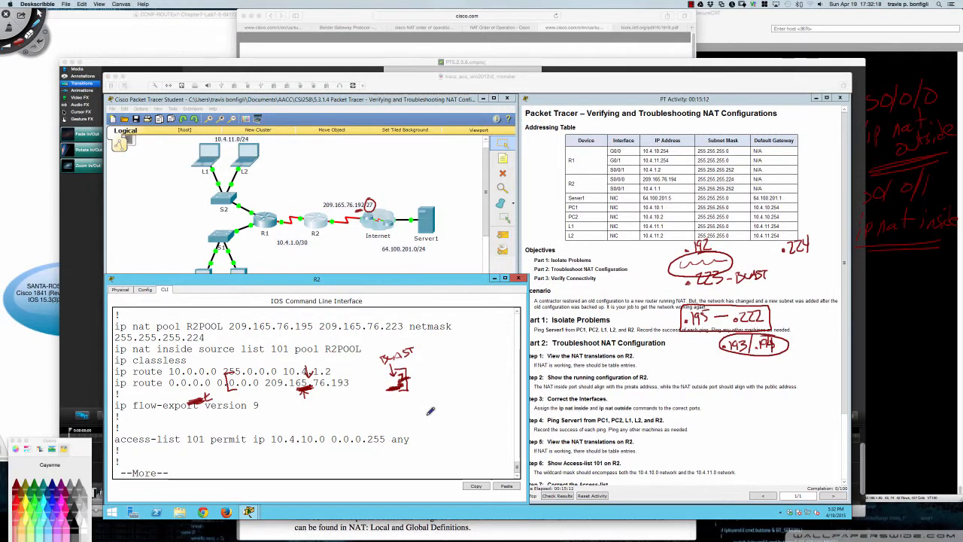
key(Delete)
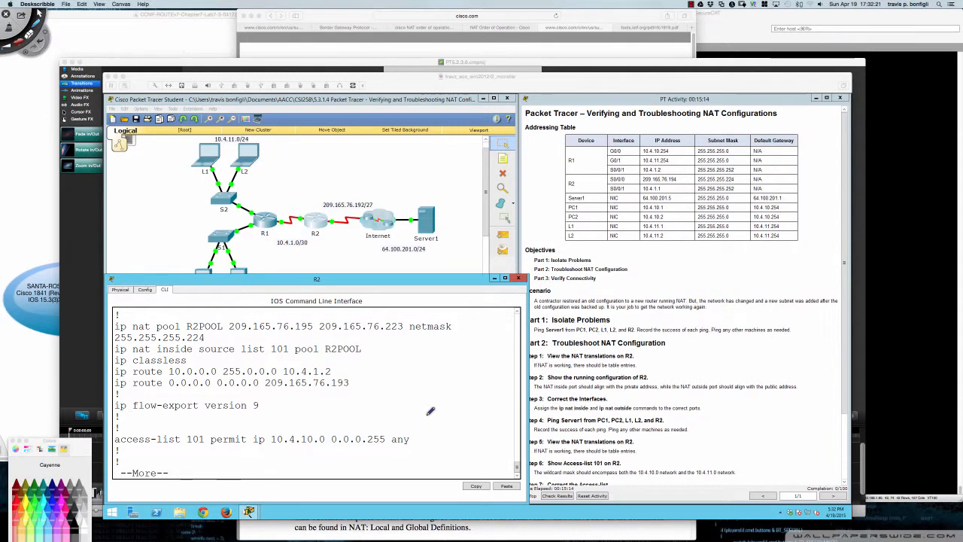
key(super+shift+d)
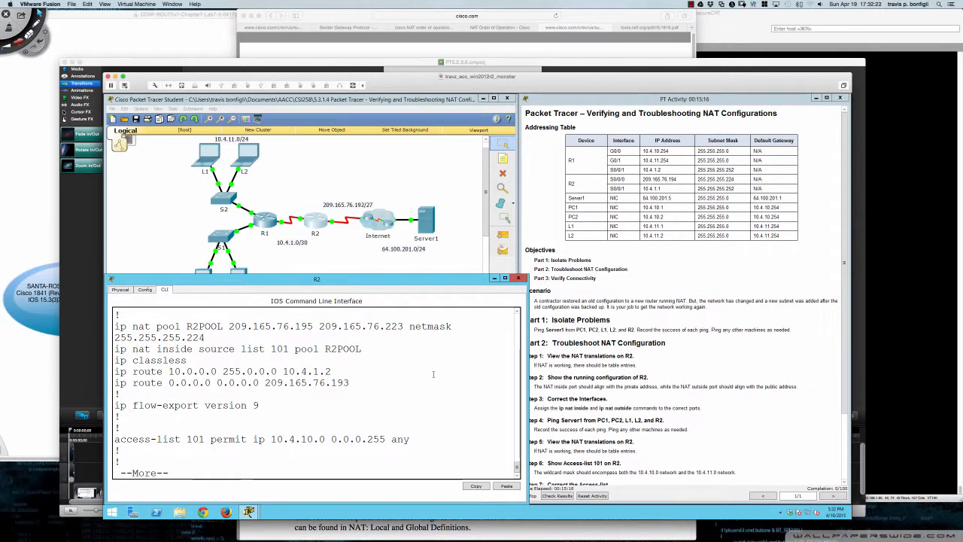
Finish paging through R2's running configuration and enter global configuration mode with configure terminal
click(432, 374)
key(space)
key(Return)
key(Return)
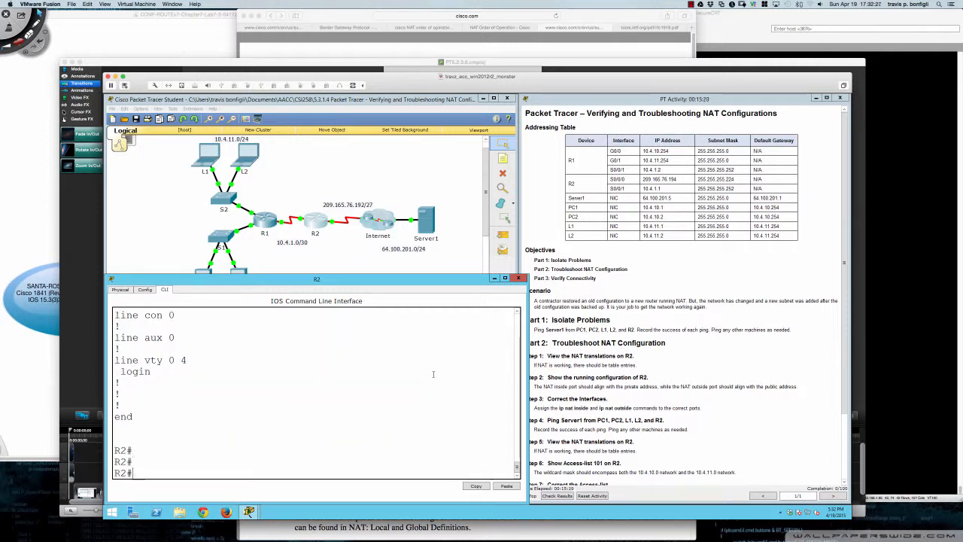
text(conf)
key(Tab)
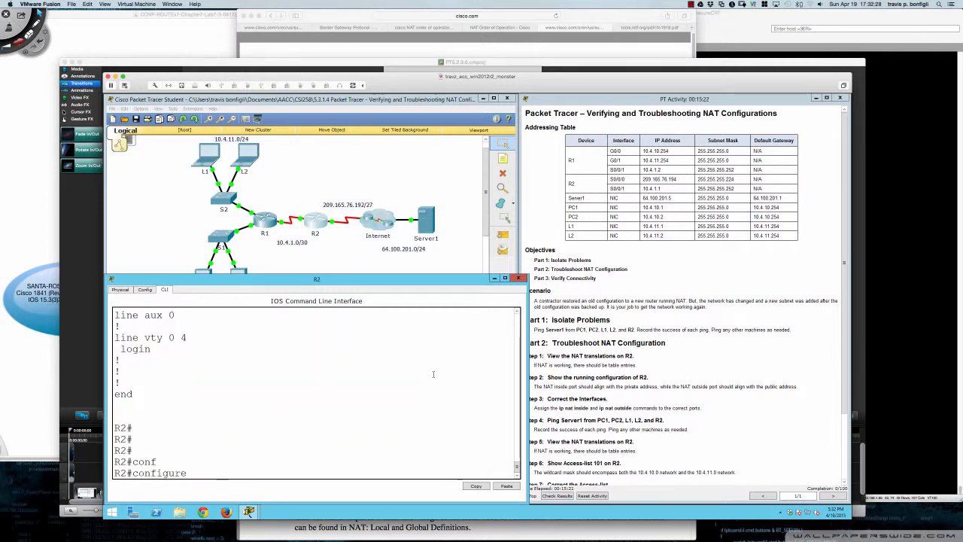
text(t)
key(Tab)
key(Return)
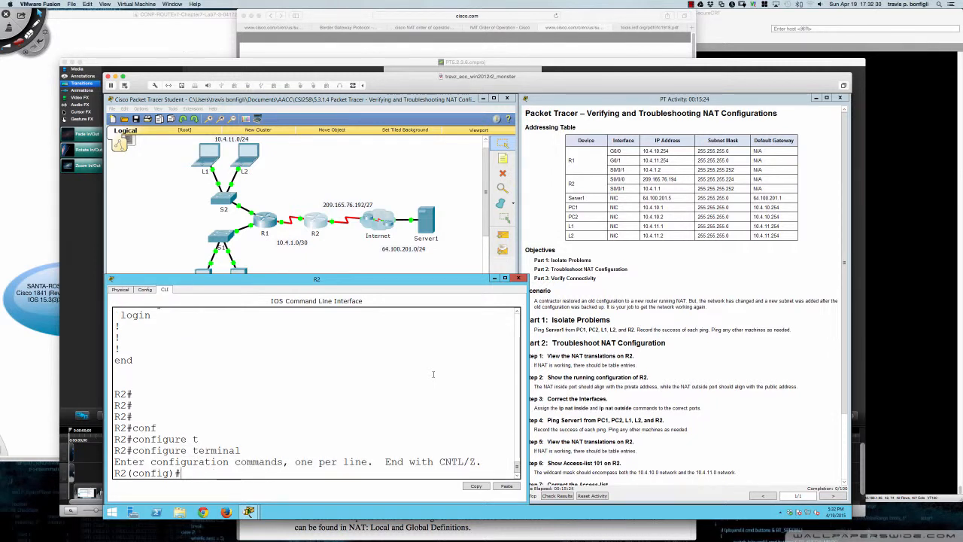
On R2's interface s0/0/0, remove ip nat inside and configure ip nat outside
text(int s0/0/0)
key(Return)
text(no ip)
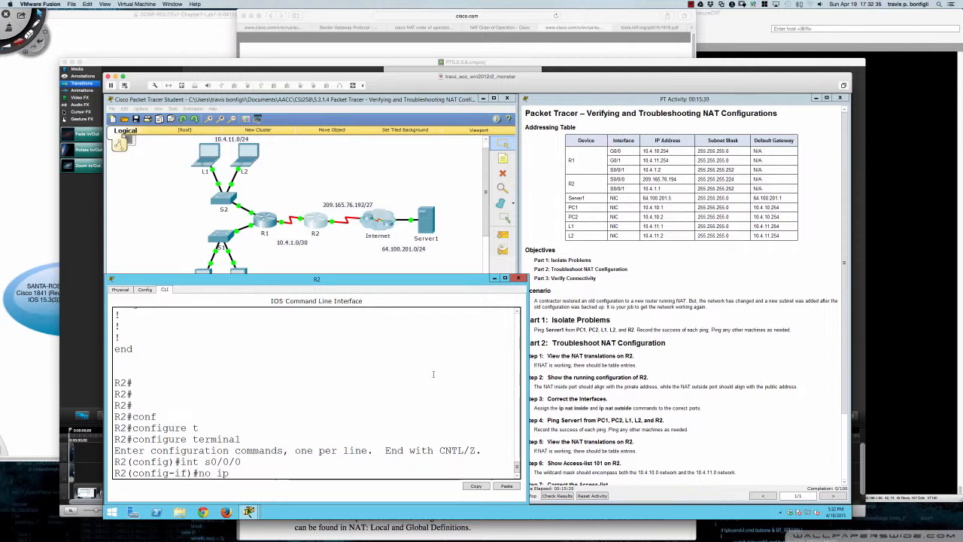
text( nat inside)
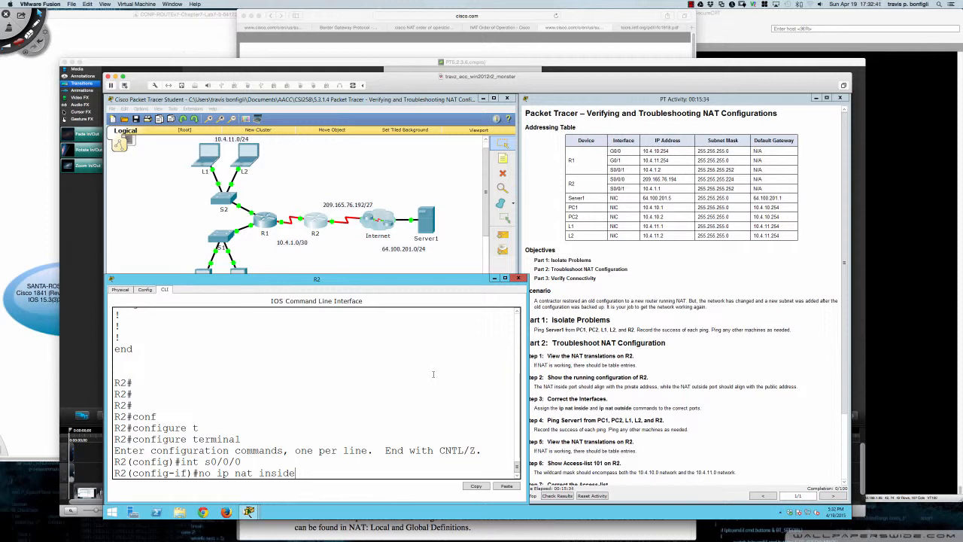
key(Return)
text(ip nat o)
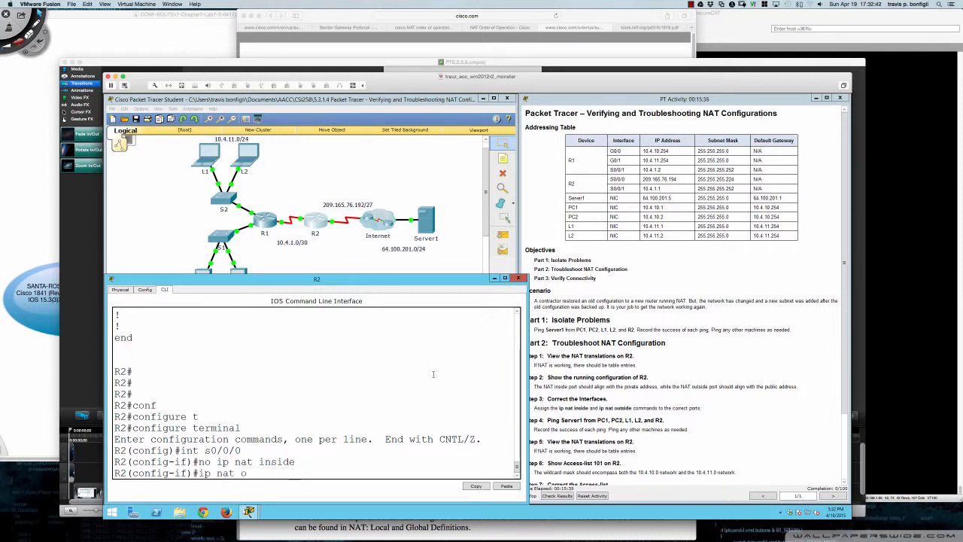
text(utside)
key(Return)
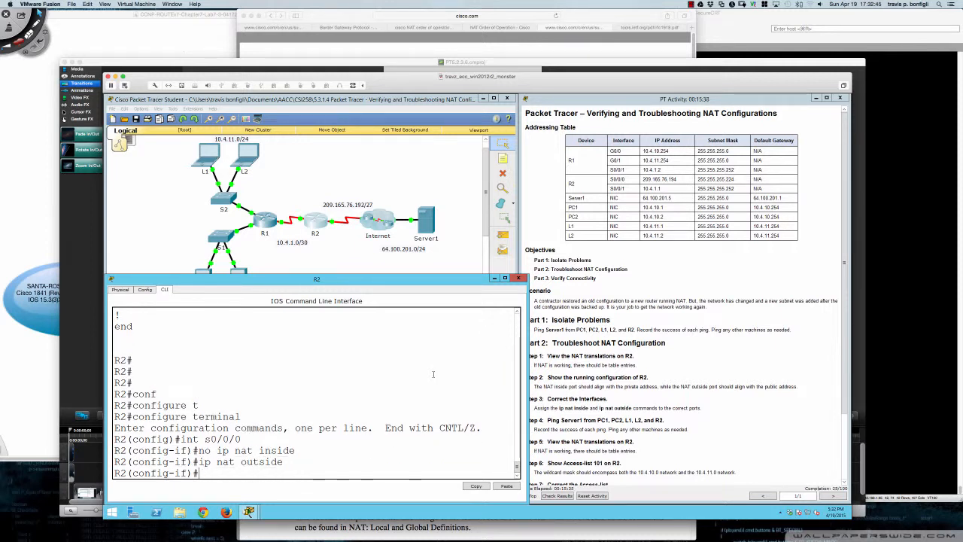
key(Return)
key(Return)
On R2's interface s0/0/1, remove ip nat outside and configure ip nat inside
text(int)
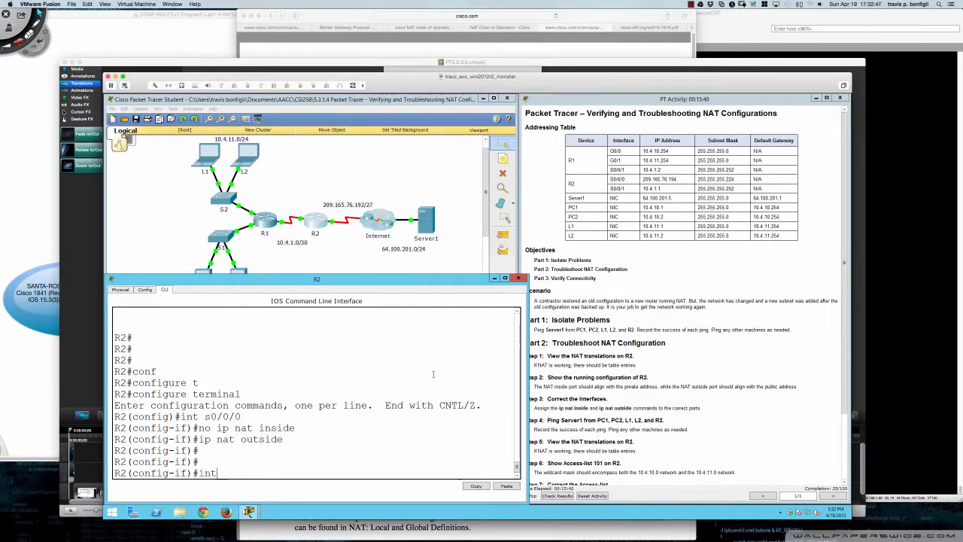
text( s0/0/1)
key(Return)
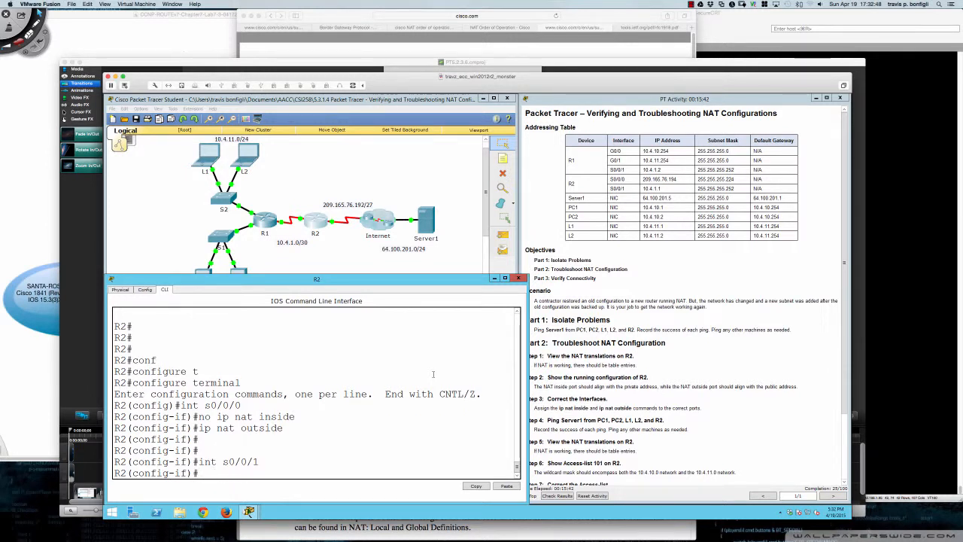
text(no ip nat outside)
key(Return)
key(Return)
key(Return)
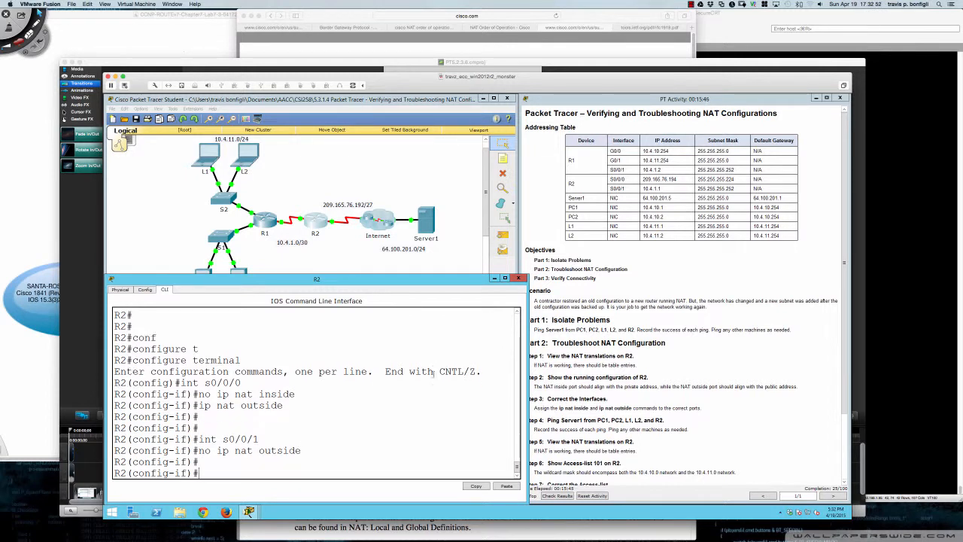
text(ip )
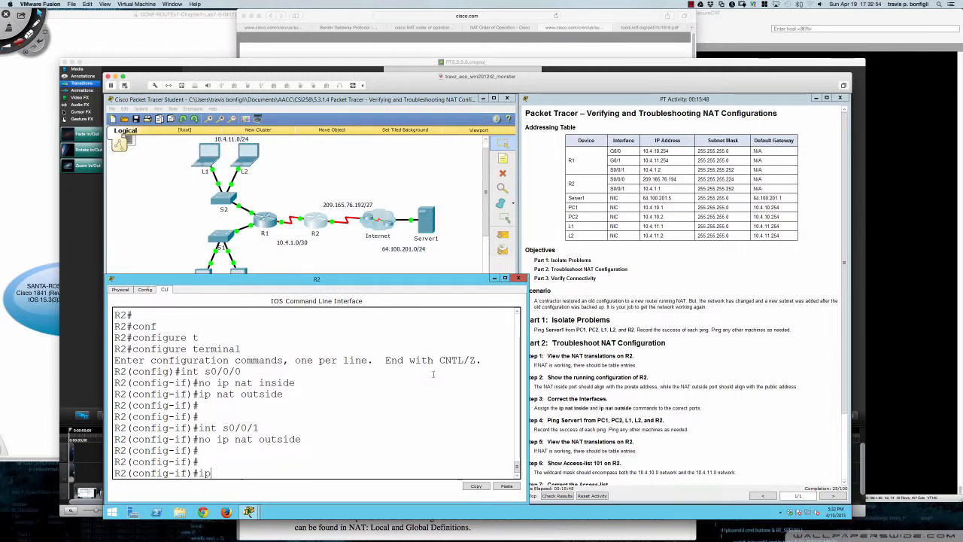
text(nat inside)
key(Return)
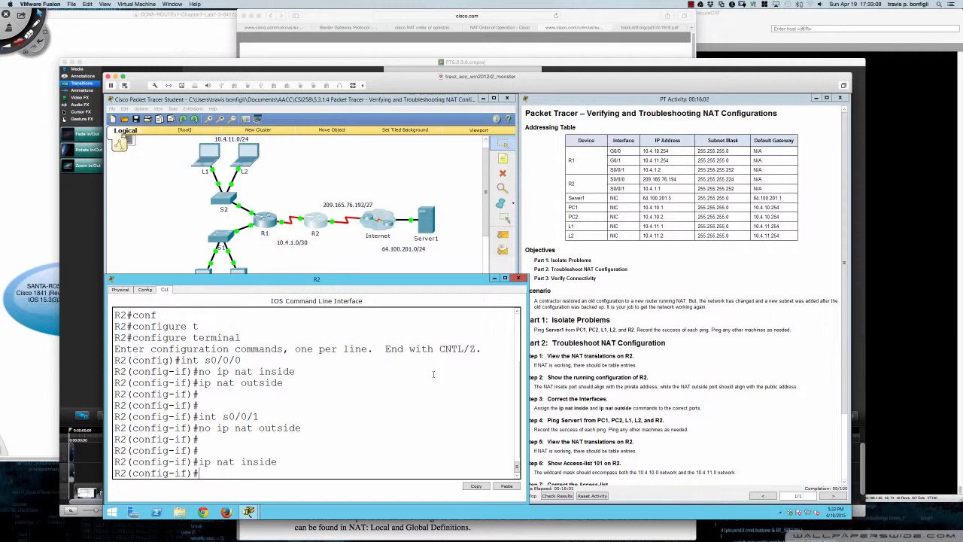
Repeat the ping to Server1 at 64.100.201.5 from PC1 and from PC2
click(201, 274)
key(Up)
key(Return)
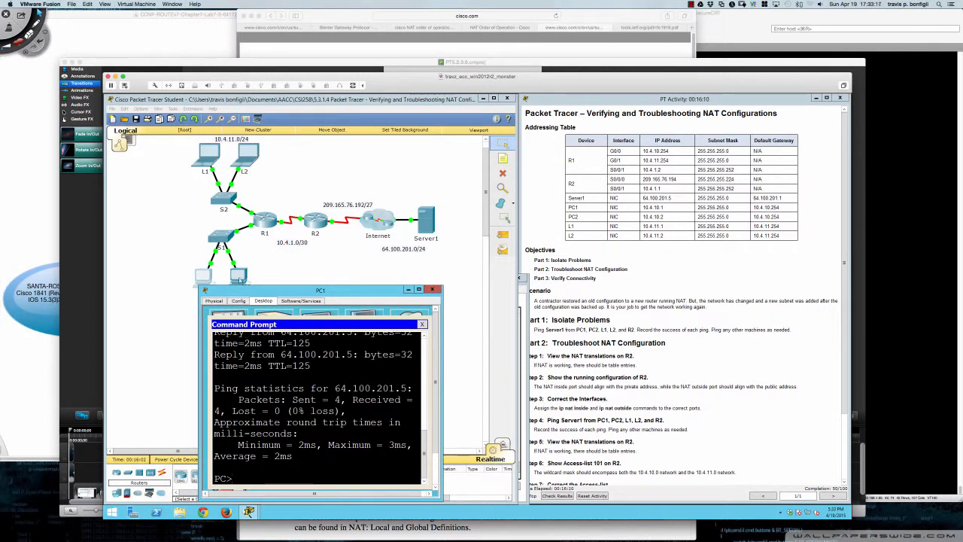
click(239, 276)
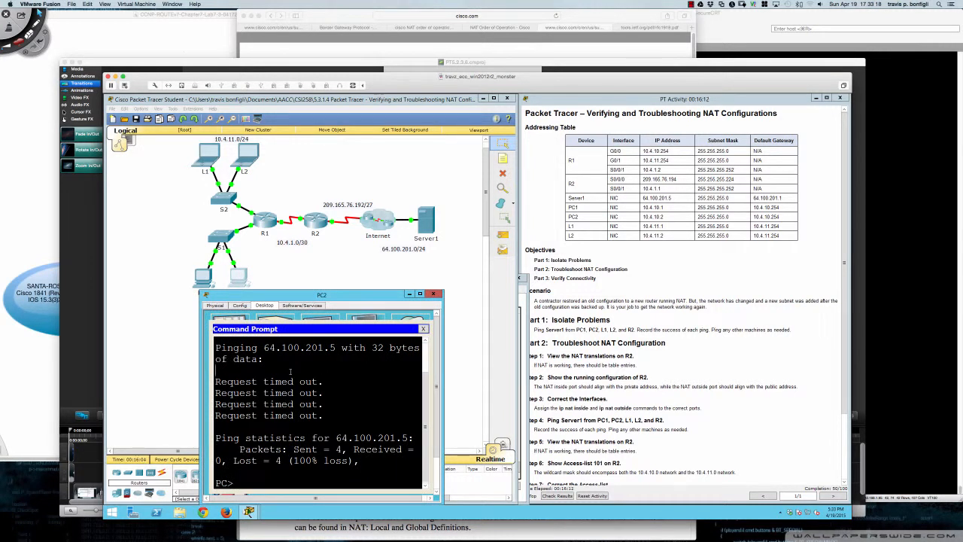
key(Up)
key(Return)
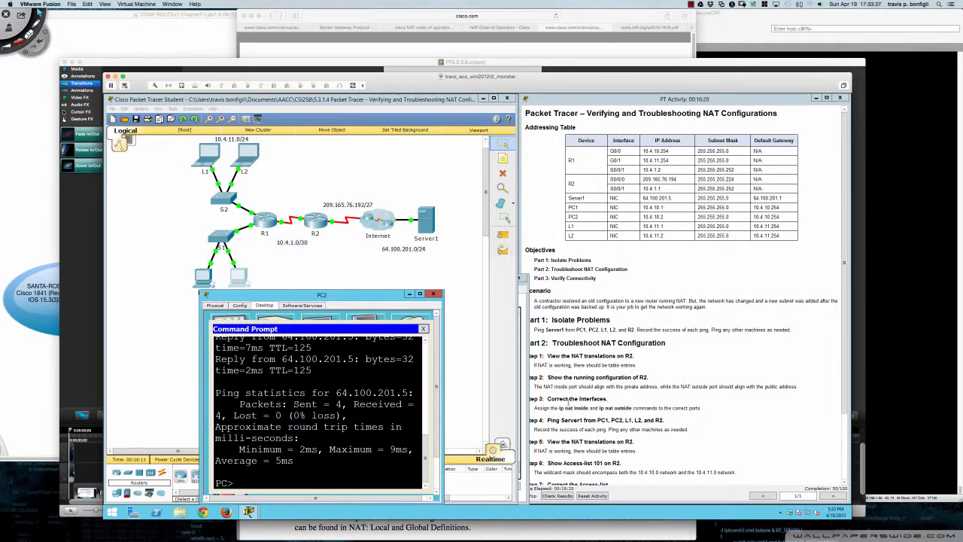
Repeat the ping to Server1 at 64.100.201.5 from laptops L1 and L2
click(212, 156)
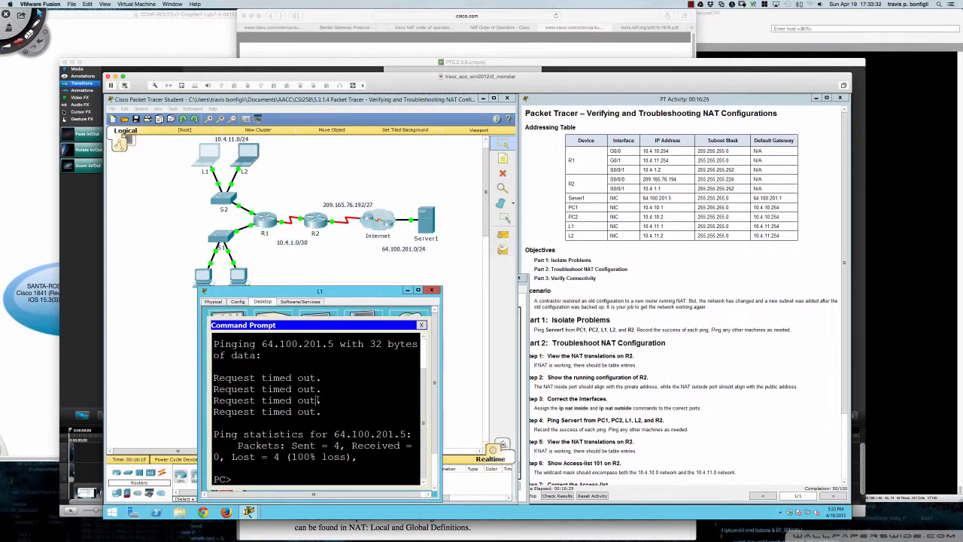
key(Up)
key(Return)
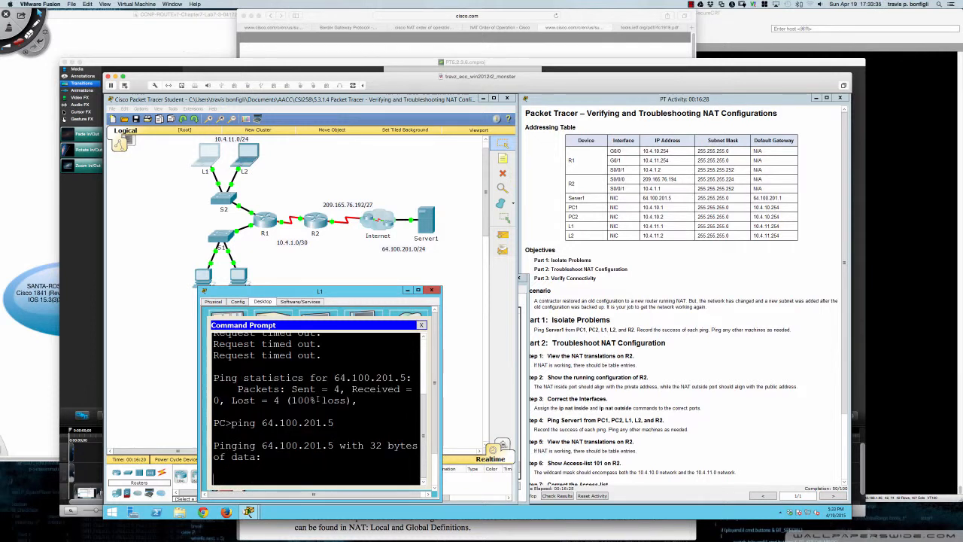
click(247, 160)
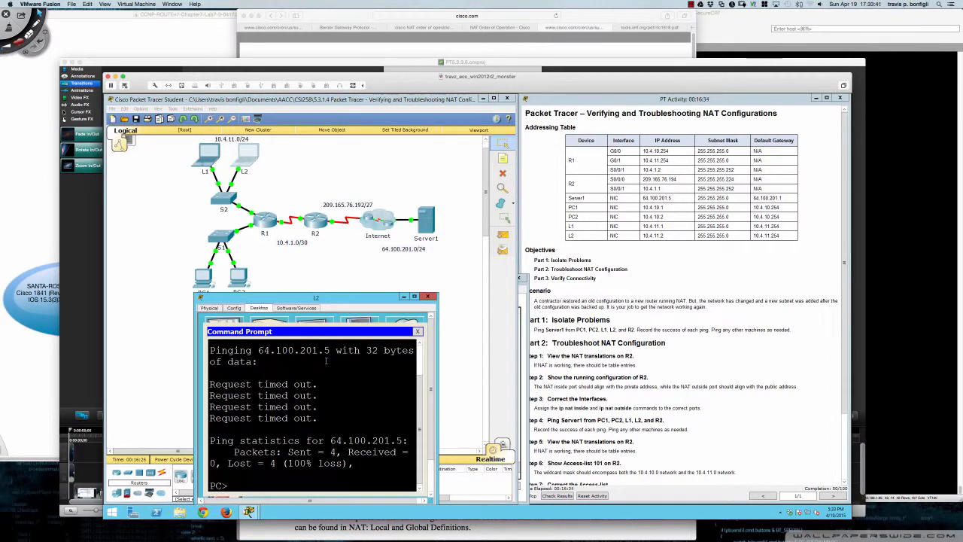
key(Up)
key(Return)
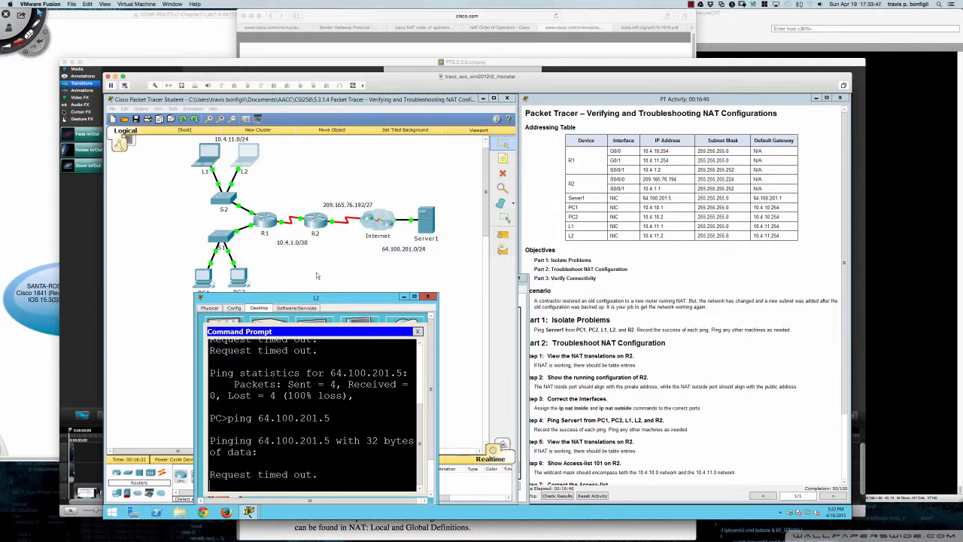
Examine access list 101 and the ip nat inside source statement in R2's earlier running-configuration output
click(315, 234)
scroll(297, 387, up, 4)
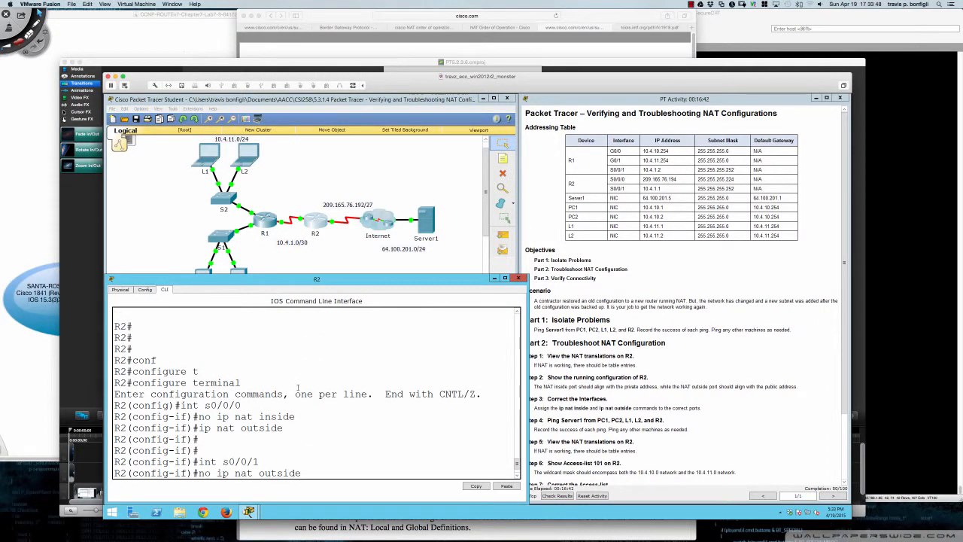
scroll(297, 388, up, 4)
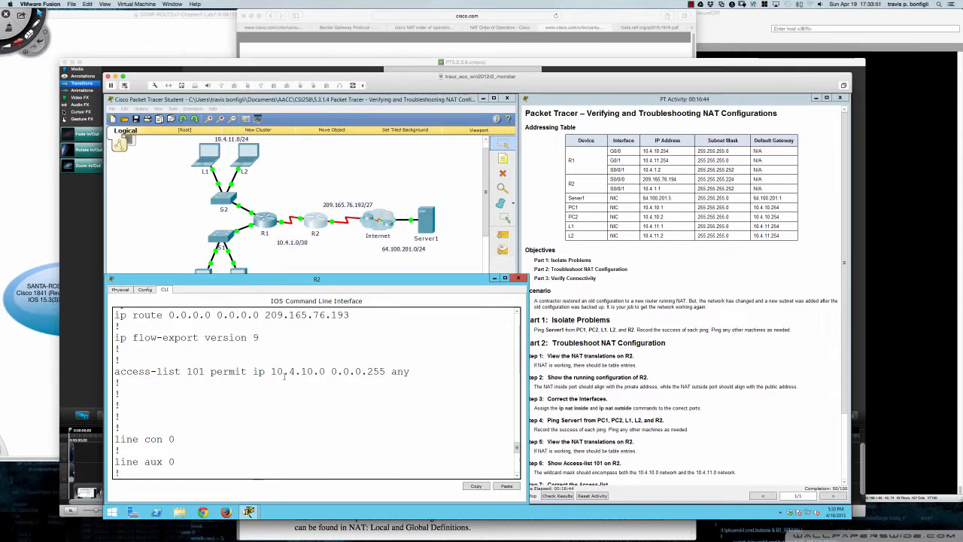
drag(269, 370, 413, 372)
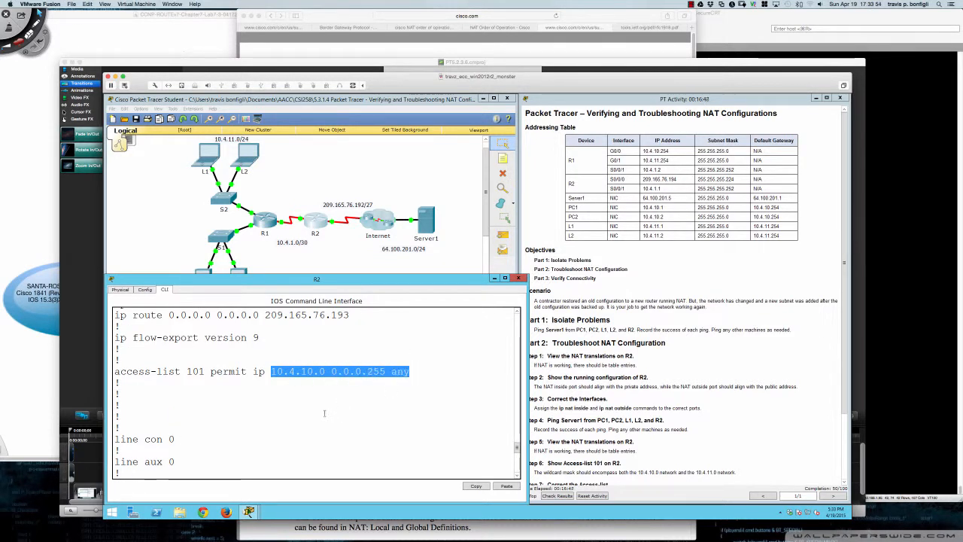
drag(175, 371, 254, 371)
scroll(267, 401, up, 1)
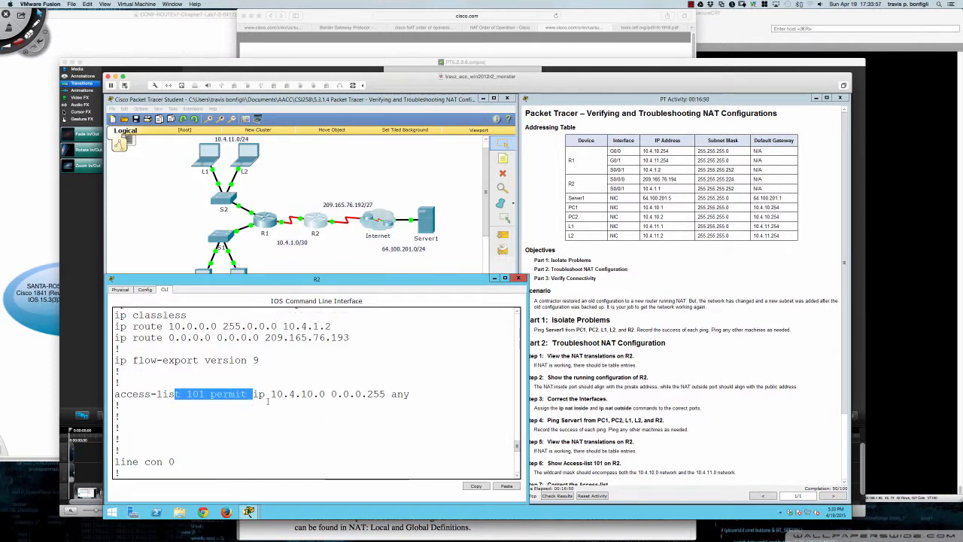
scroll(267, 401, up, 2)
click(233, 348)
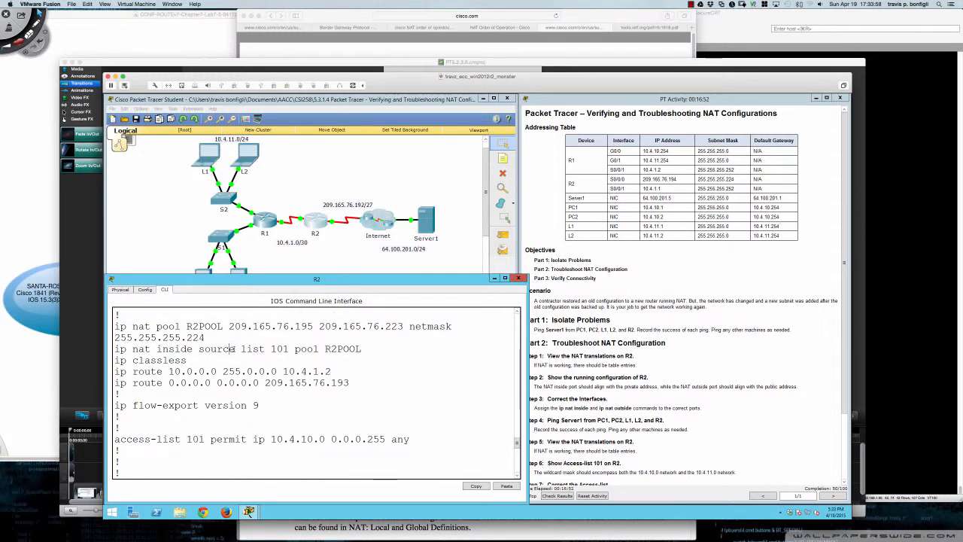
drag(233, 348, 362, 348)
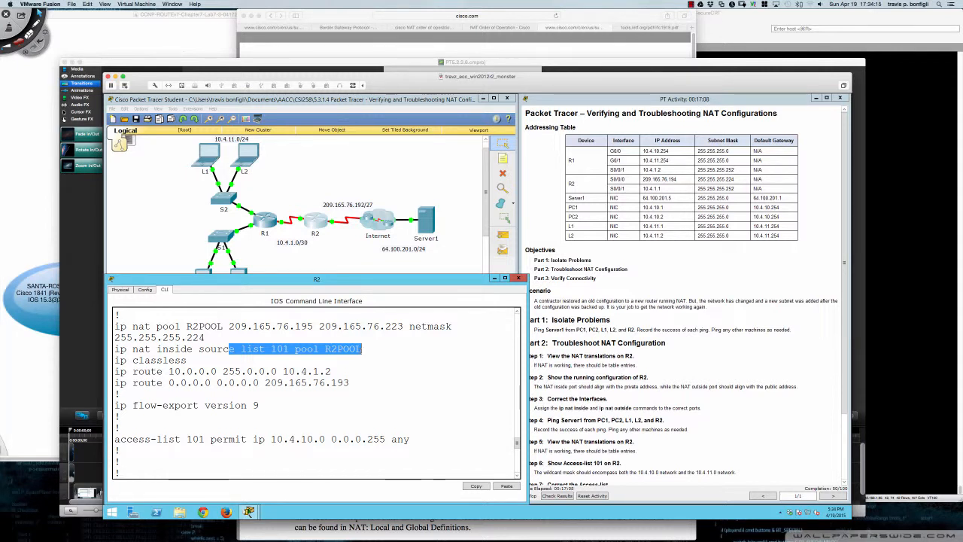
drag(361, 348, 362, 348)
Check the remaining activity instructions and display R2's NAT translations with do sh ip nat trans
click(559, 442)
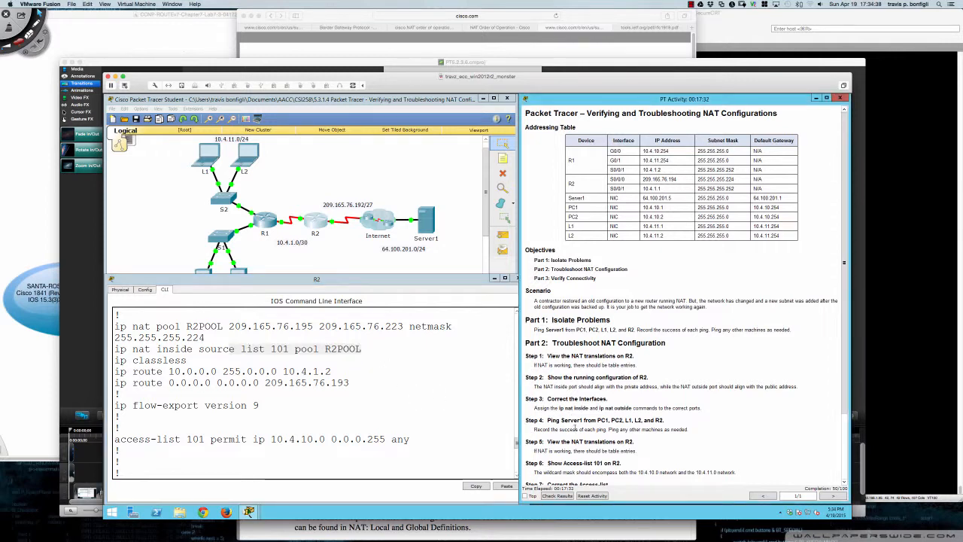
scroll(558, 442, down, 3)
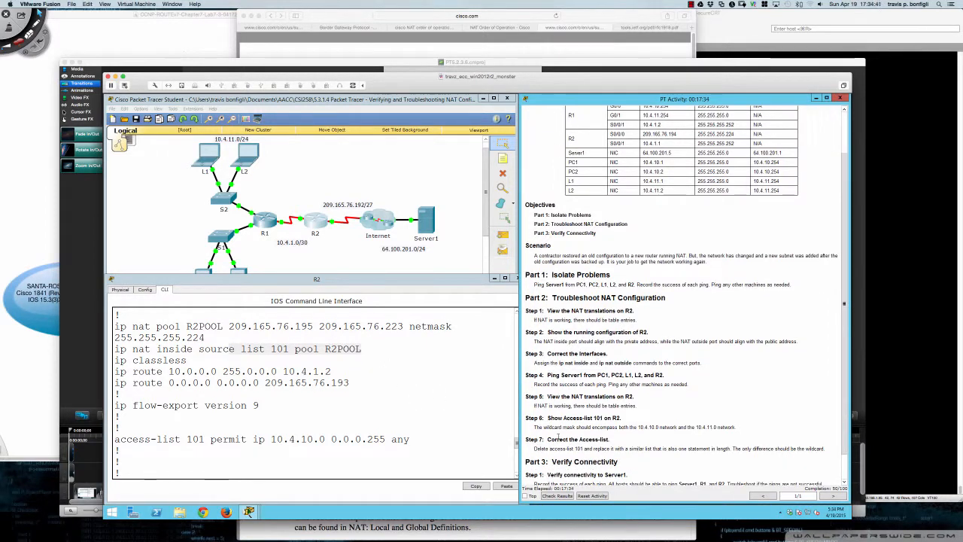
click(401, 407)
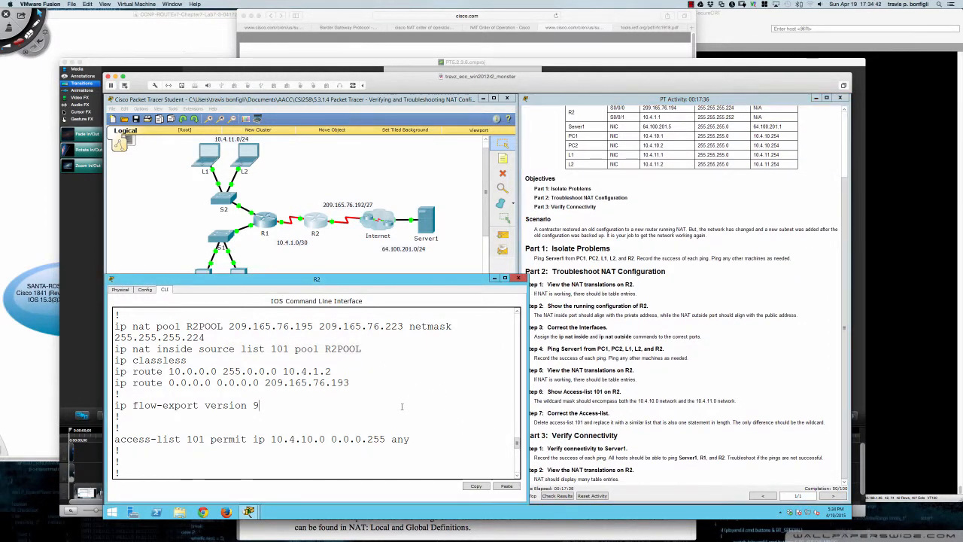
text(do sh ip nat trans)
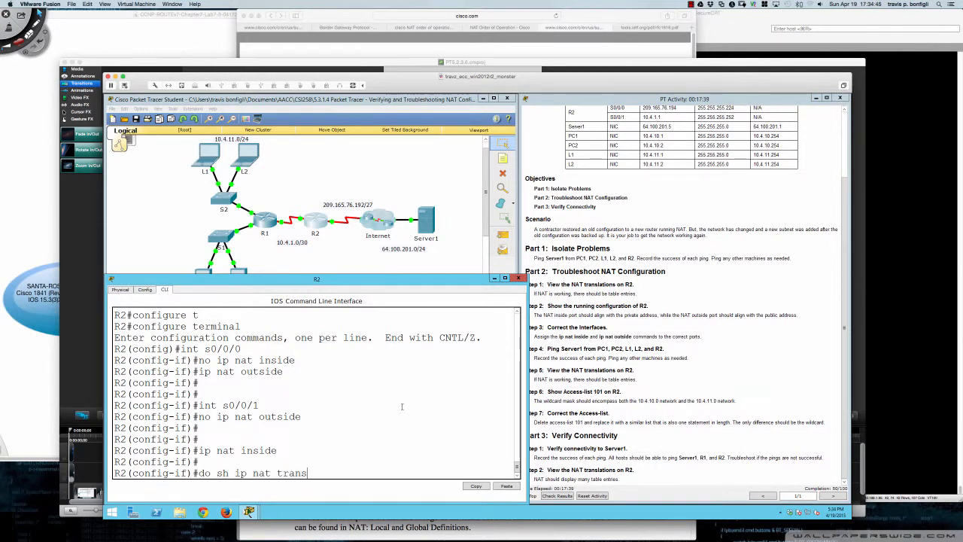
key(Return)
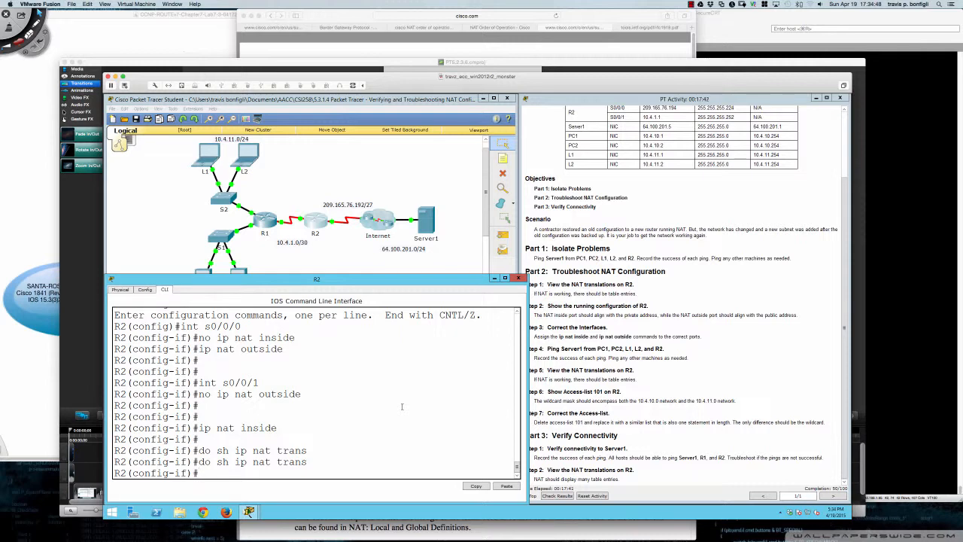
Ping Server1 at 64.100.201.5 again from PC1 and PC2 to generate NAT traffic
click(204, 272)
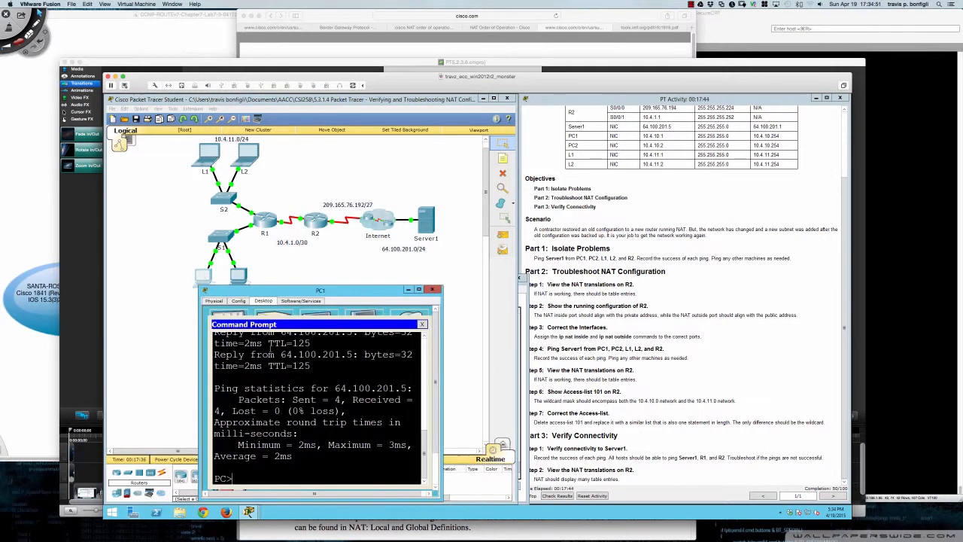
key(Up)
key(Return)
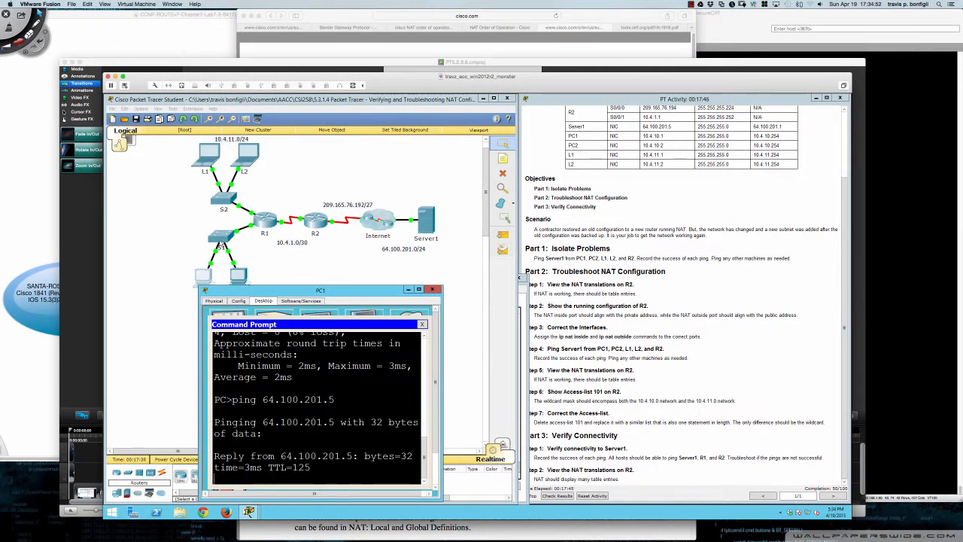
click(237, 275)
key(Up)
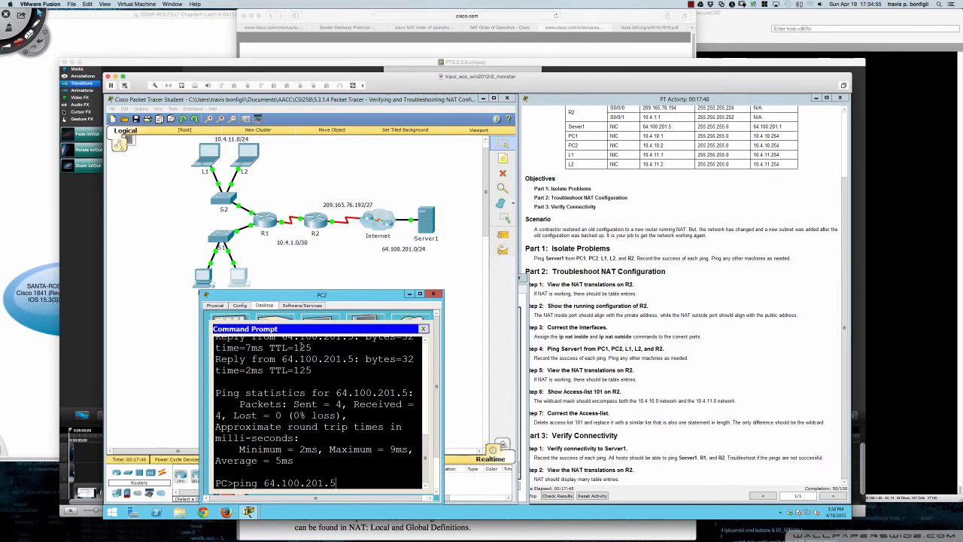
key(Return)
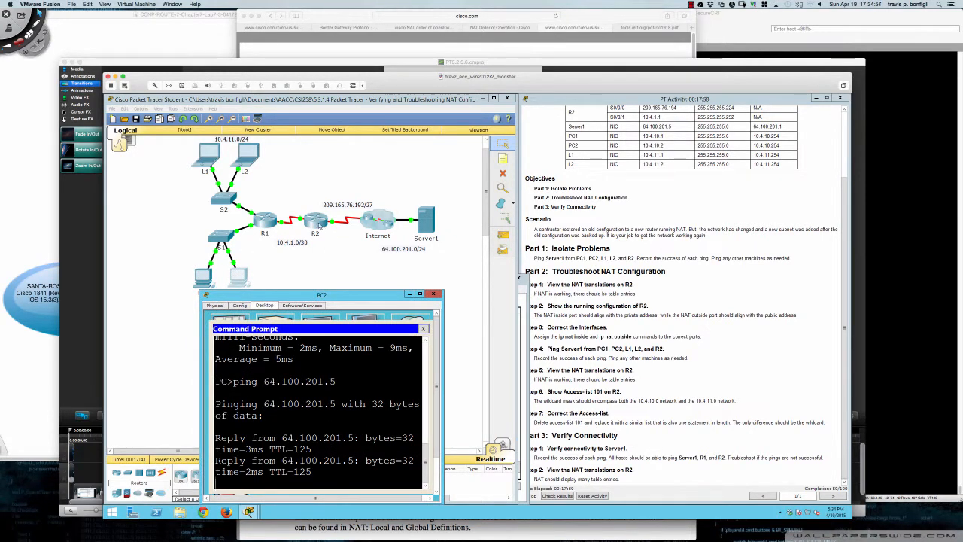
Display R2's NAT translations again, widen the R2 window, and examine the inside local addresses of both PCs
click(317, 220)
key(Up)
key(Return)
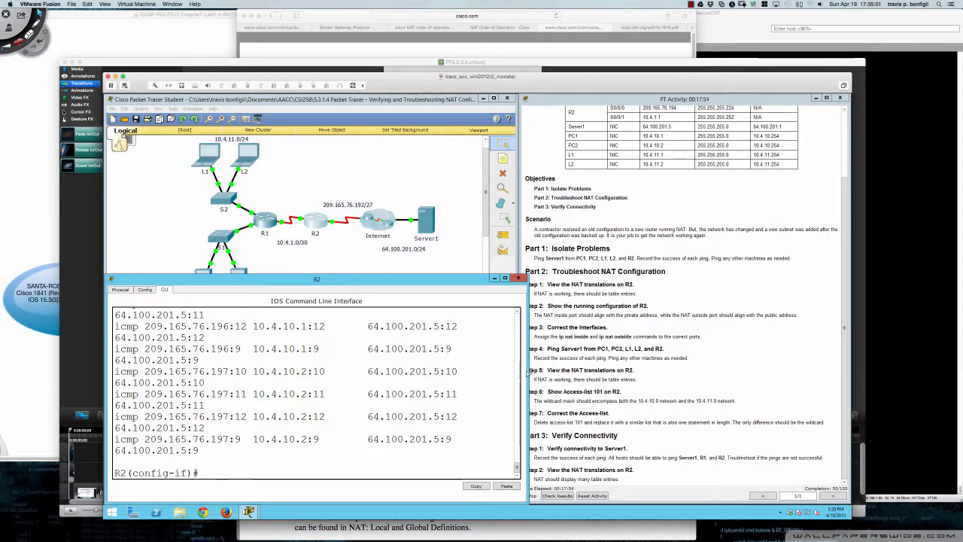
drag(525, 371, 583, 370)
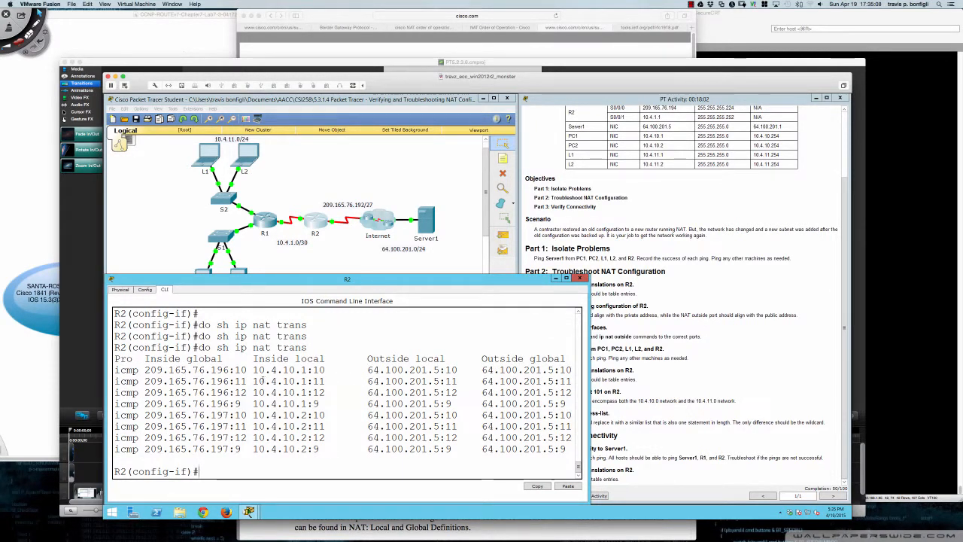
drag(255, 370, 301, 370)
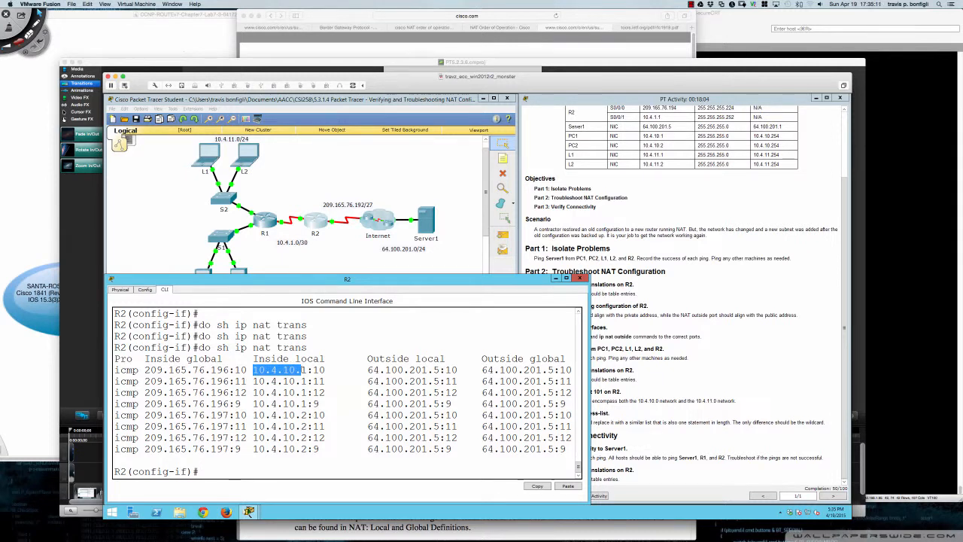
drag(254, 415, 315, 415)
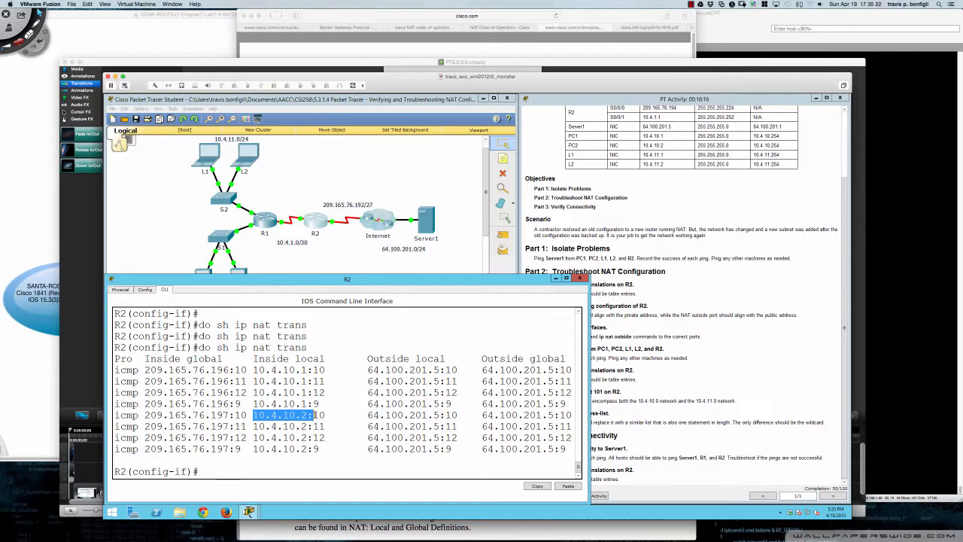
Display access list 101 on R2 with do sh access-list 101
click(589, 381)
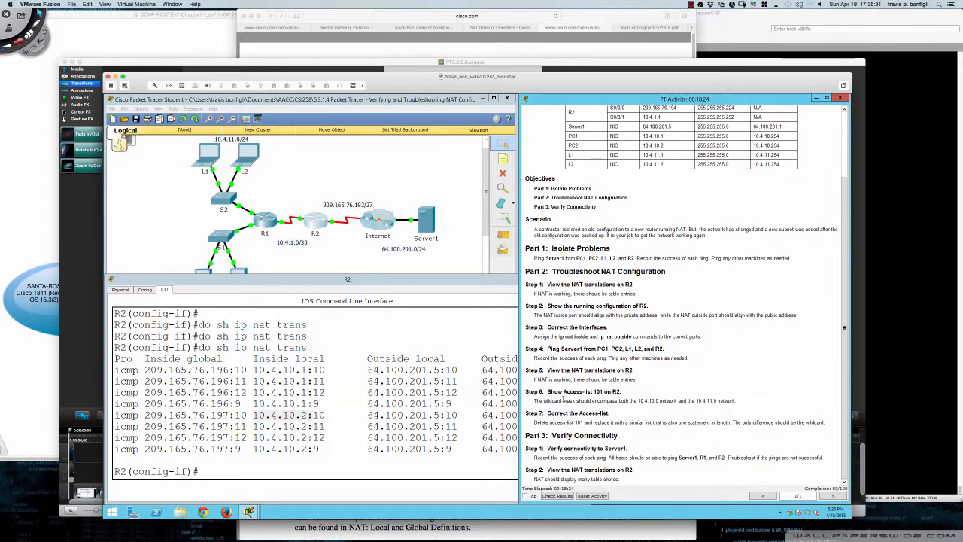
click(459, 390)
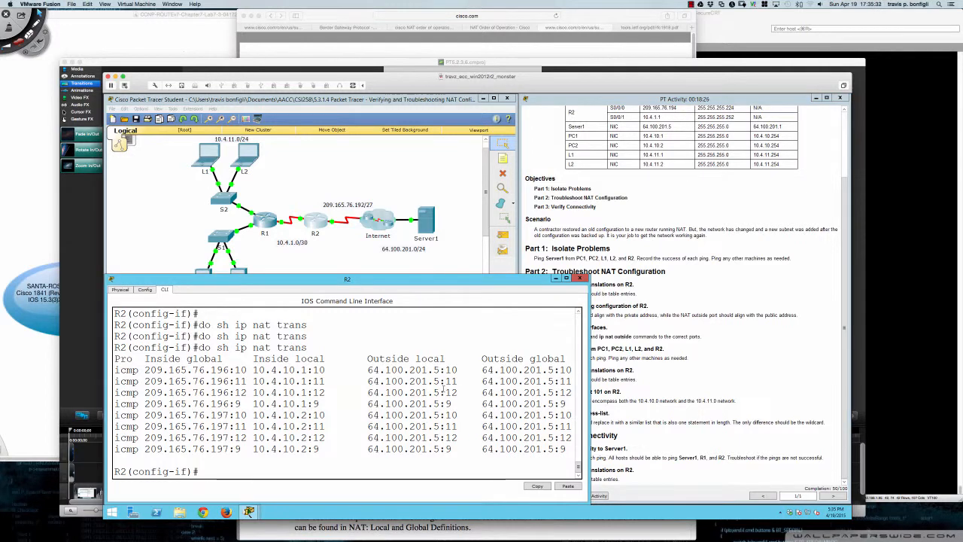
key(Return)
key(Return)
key(Return)
text(do sh access0l)
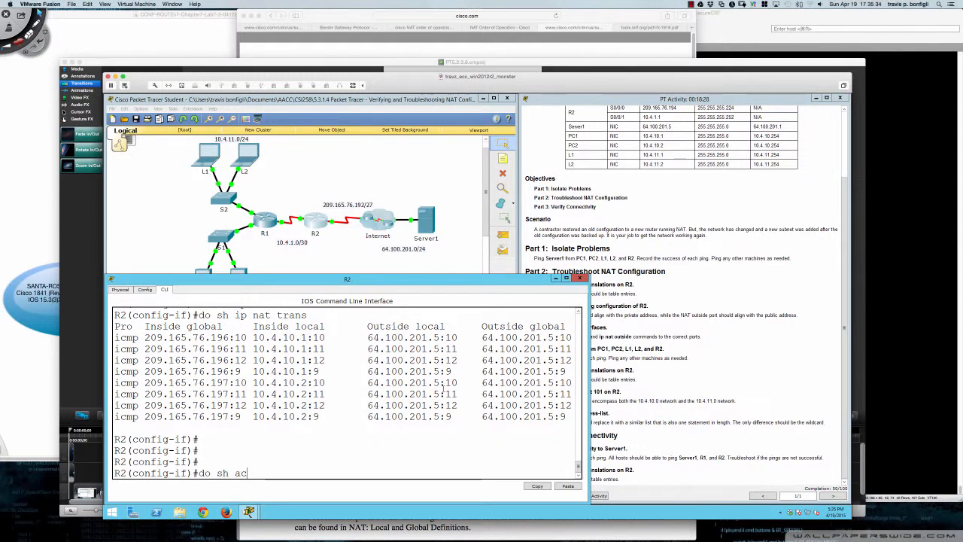
key(BackSpace)
key(BackSpace)
text(-list 101)
key(Return)
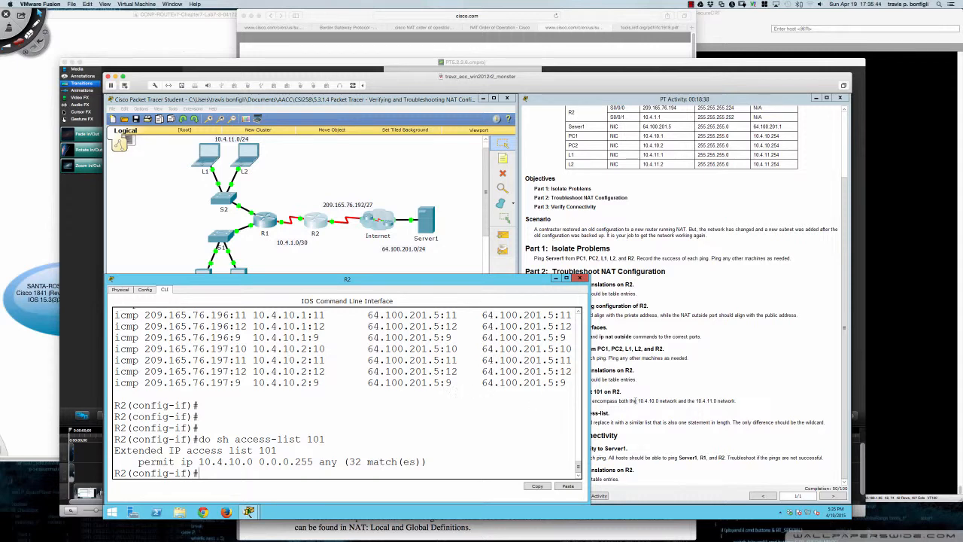
Review the access-list correction instructions and page through R2's running configuration with do sh run as far as the access-list 101 statement
click(648, 392)
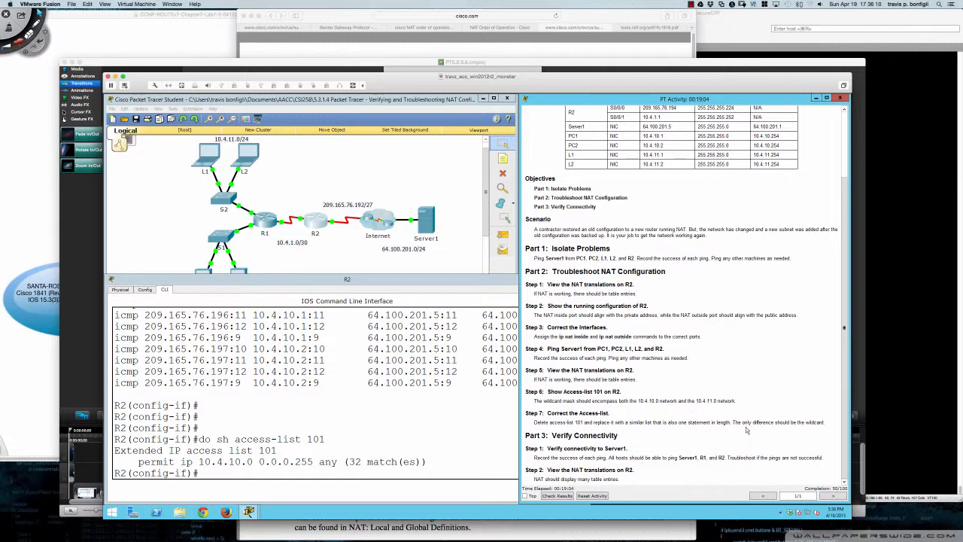
click(422, 441)
key(Return)
key(Return)
key(Return)
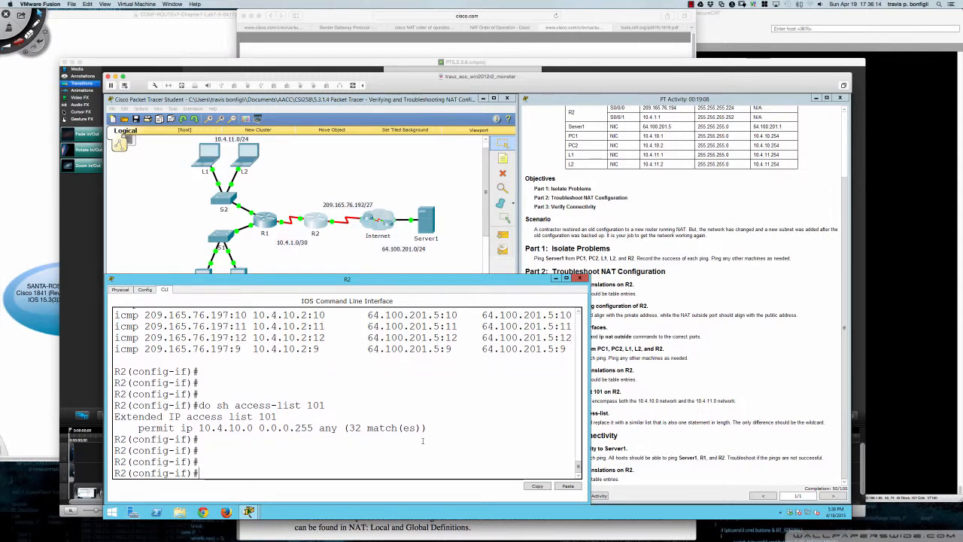
text(do sh run)
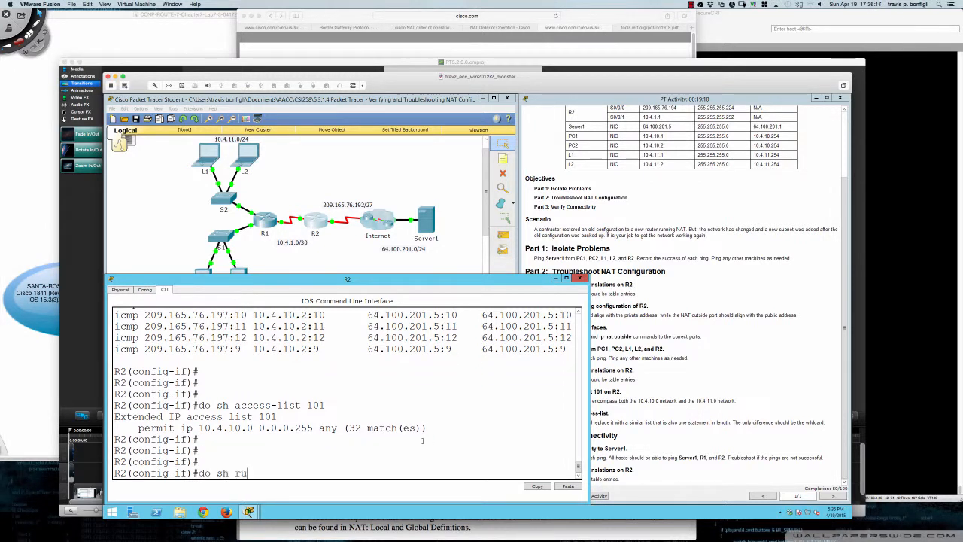
key(Return)
key(space)
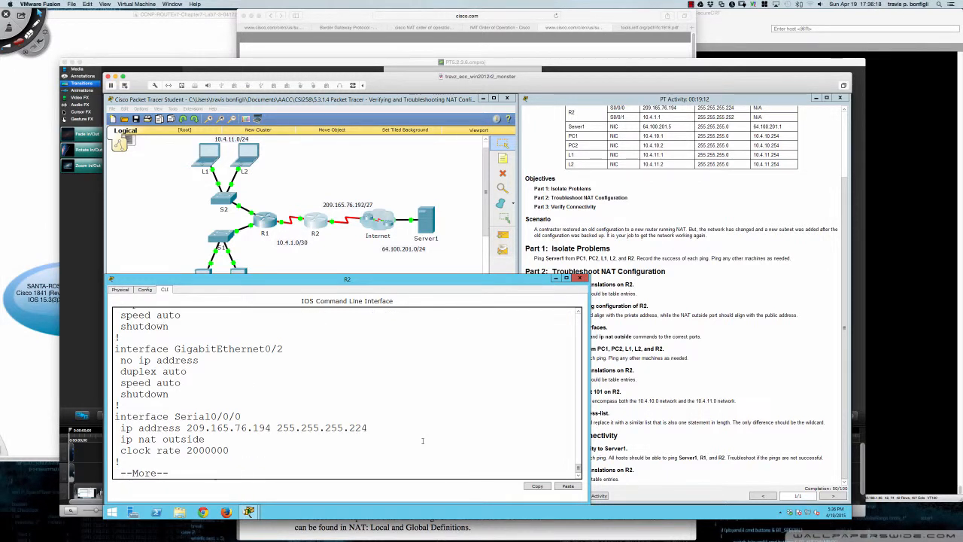
key(space)
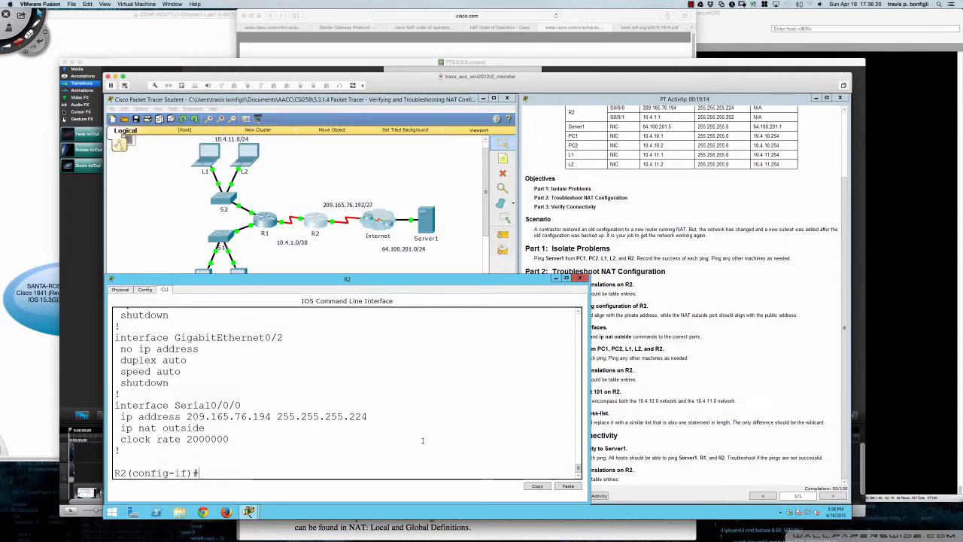
text(do sh run)
key(Return)
key(space)
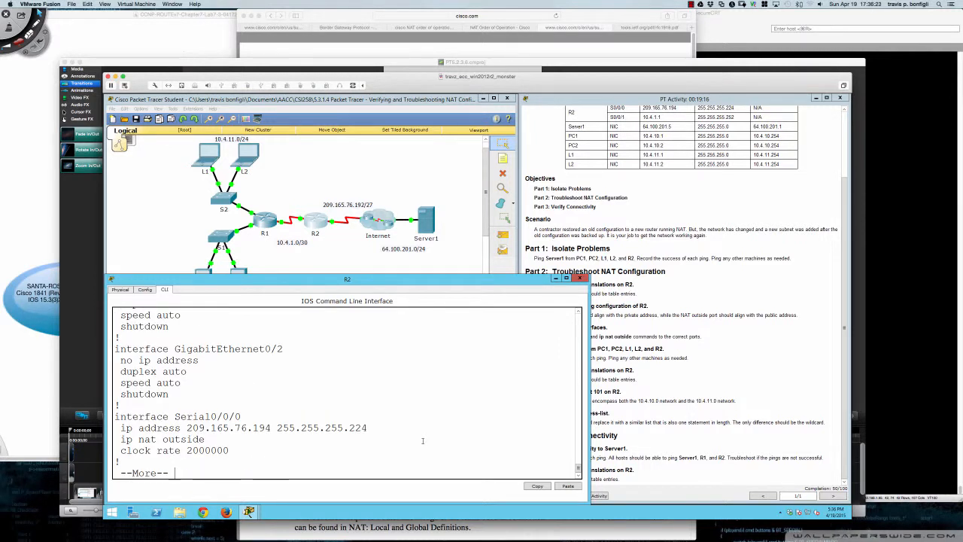
key(space)
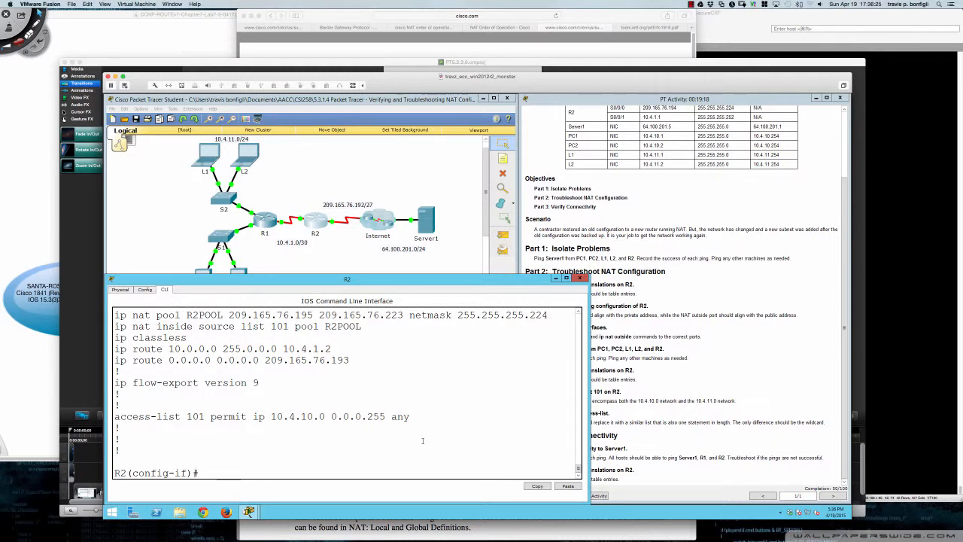
Delete access list 101 from R2 with no access-list 101
text(no access)
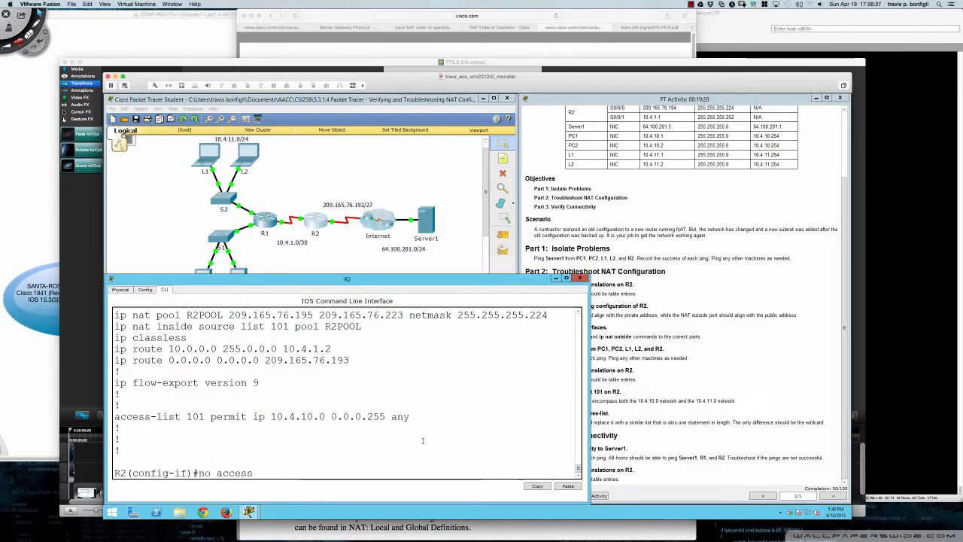
text(-list 101)
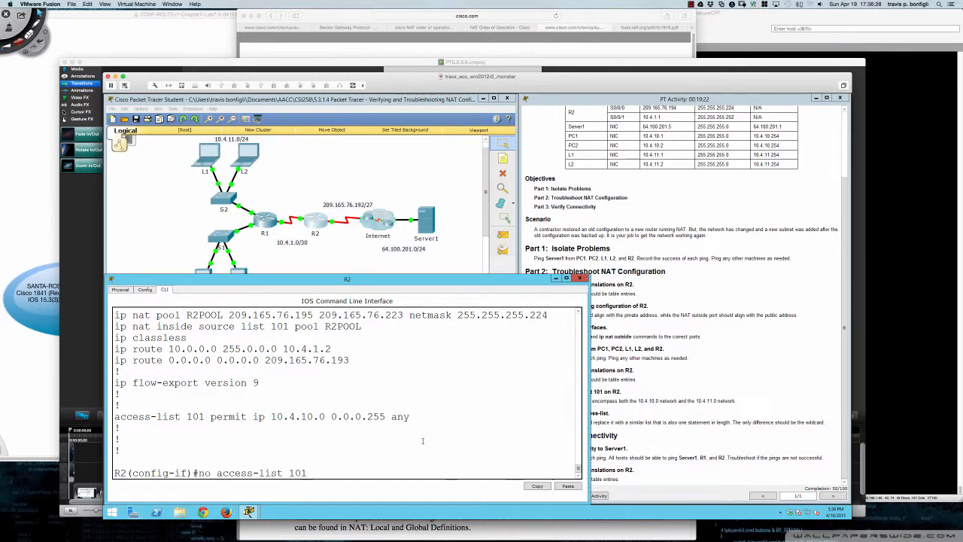
key(Return)
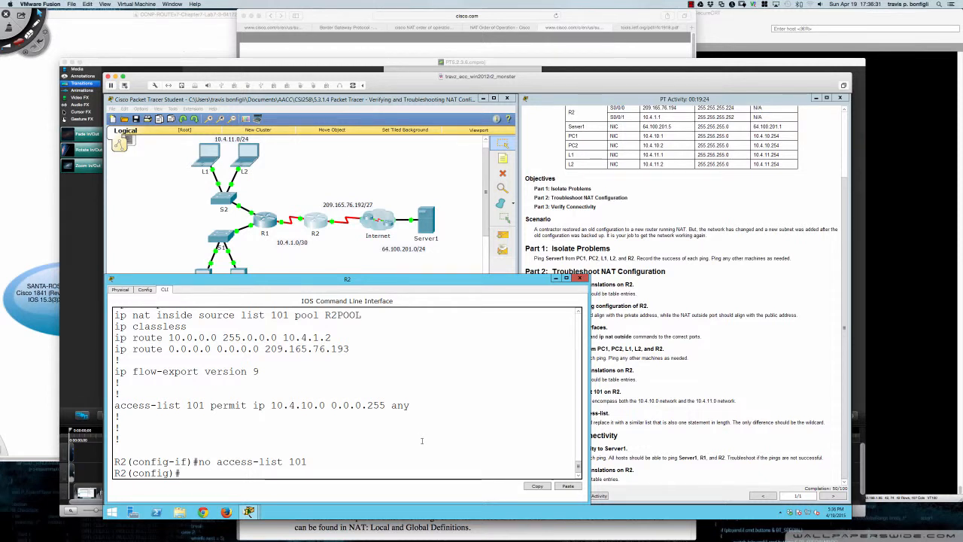
Copy the NAT source statement from R2's configuration output and remove it with no ip nat inside source list 101 pool R2POOL
scroll(413, 444, up, 2)
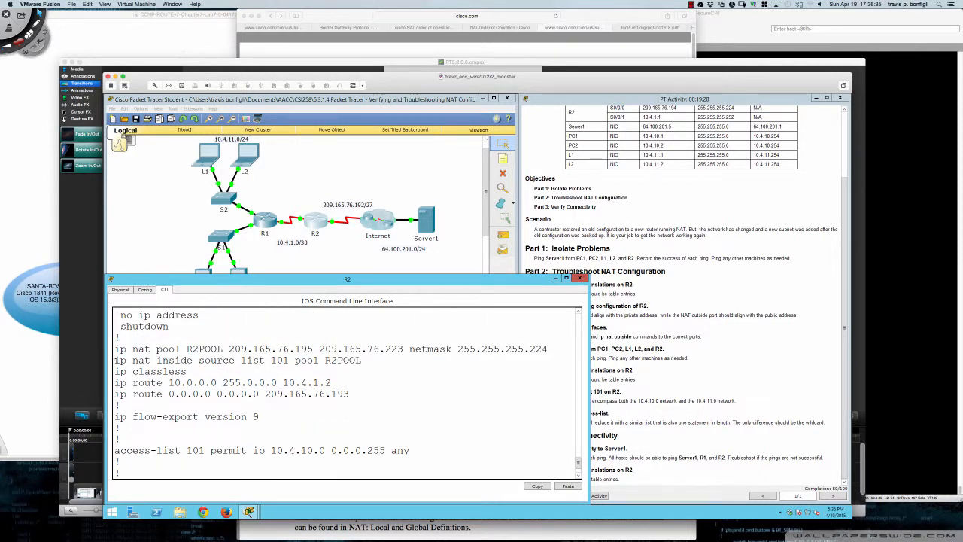
drag(116, 361, 363, 360)
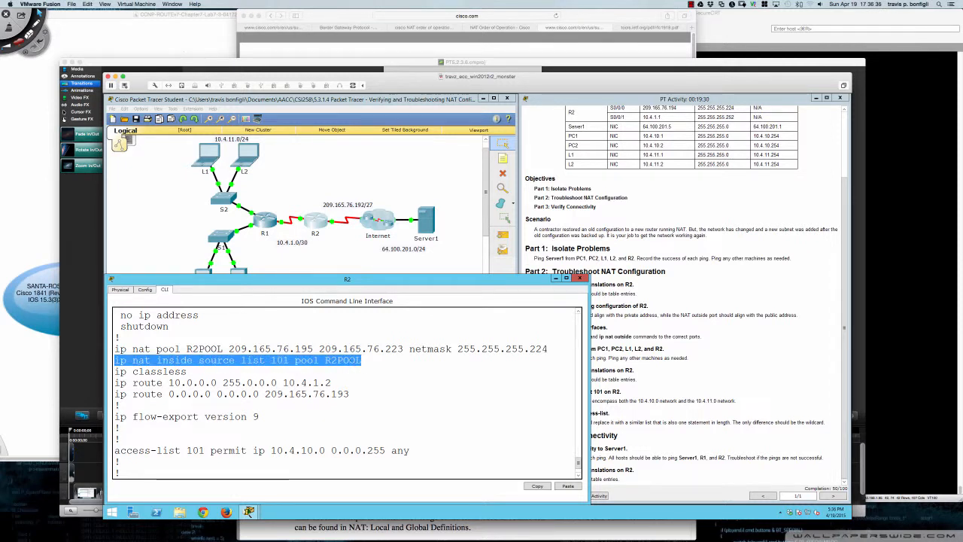
right_click(352, 360)
click(364, 370)
click(463, 406)
scroll(462, 406, down, 2)
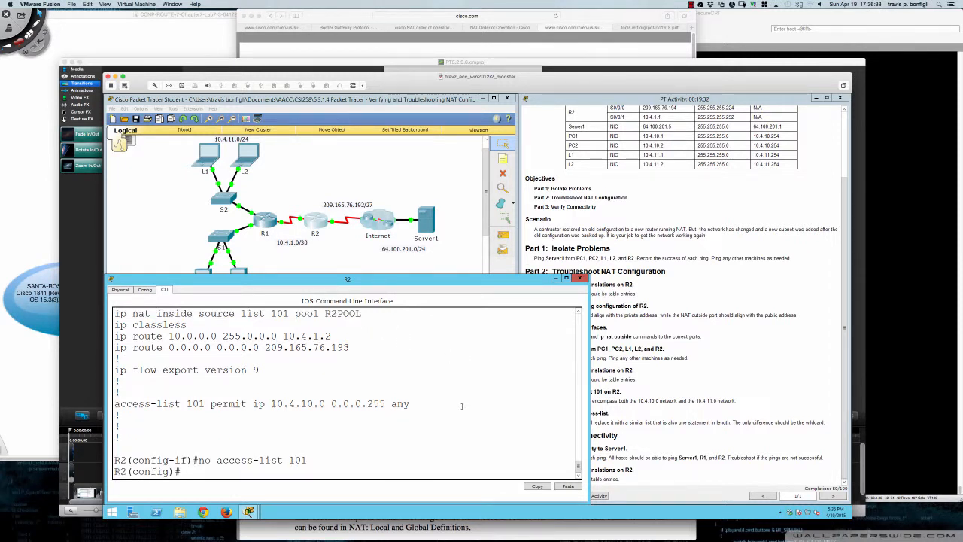
text(no)
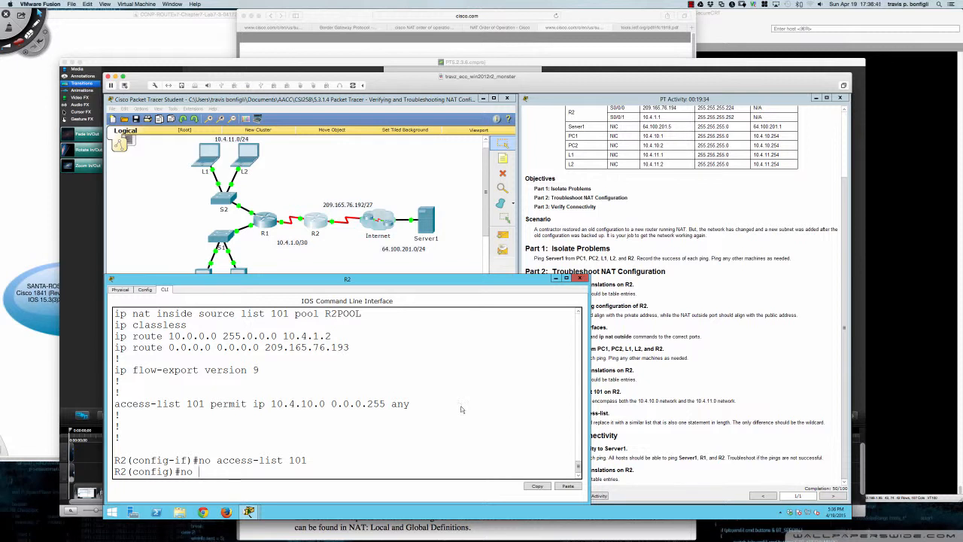
right_click(462, 406)
click(476, 419)
key(Return)
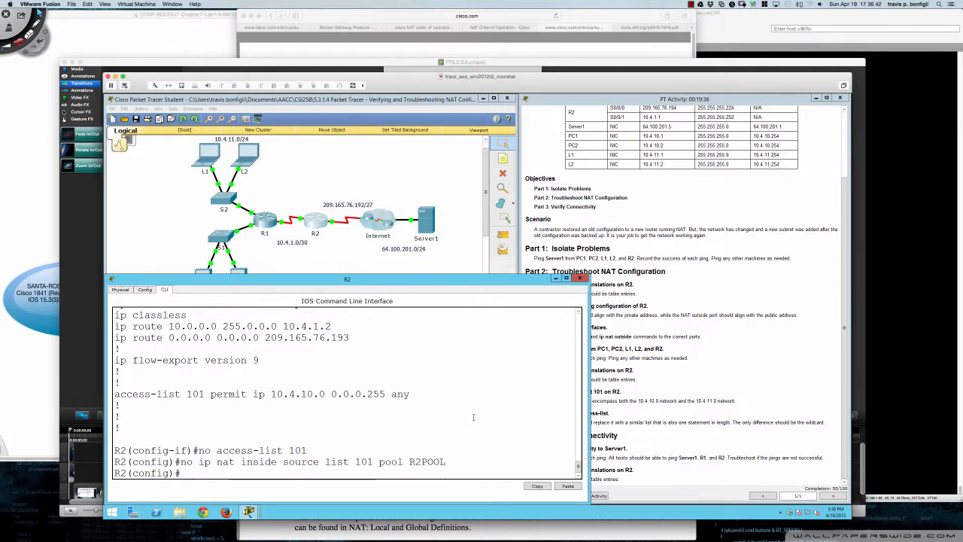
Create standard access list 1 on R2 permitting 10.4.0.0 with wildcard 0.0.255.255, consulting the activity's access-list instructions
text(access)
key(Tab)
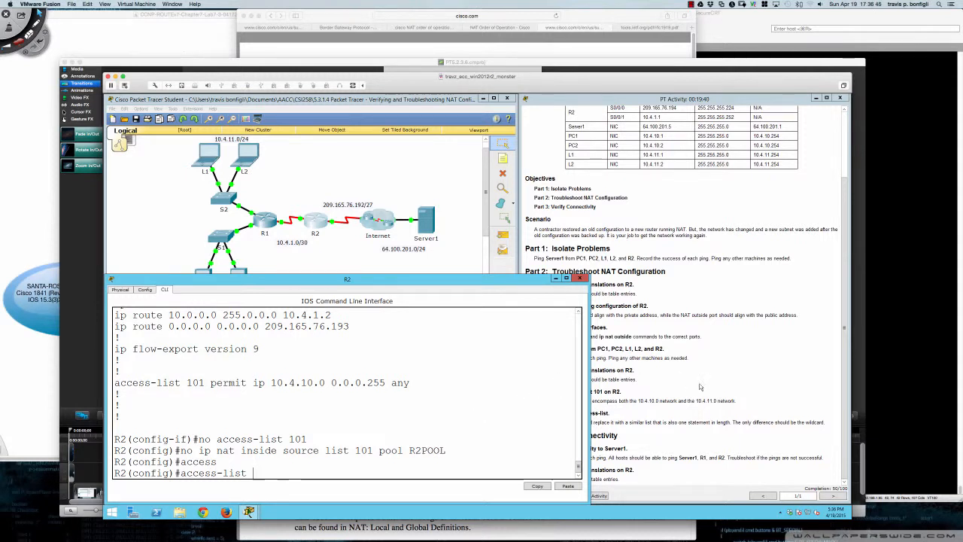
click(681, 404)
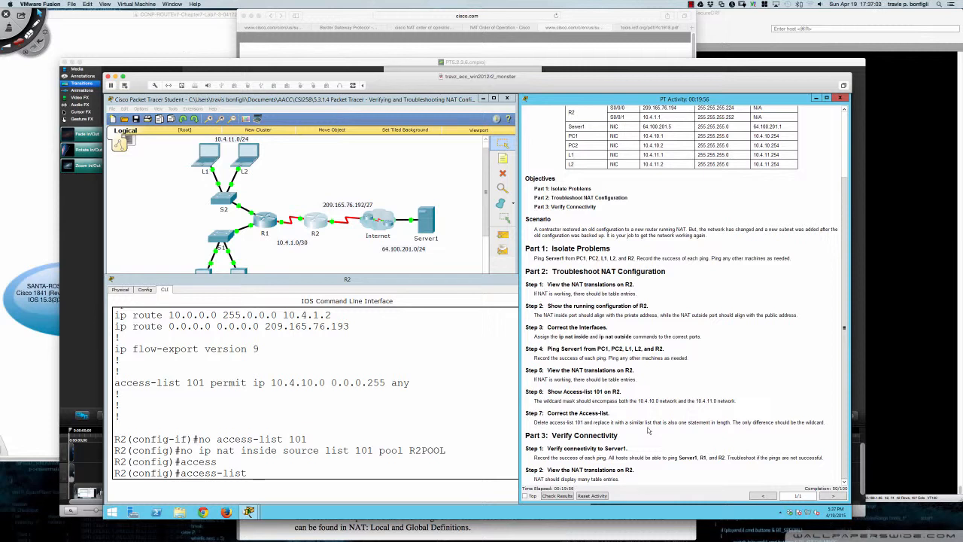
click(484, 437)
text(1 p)
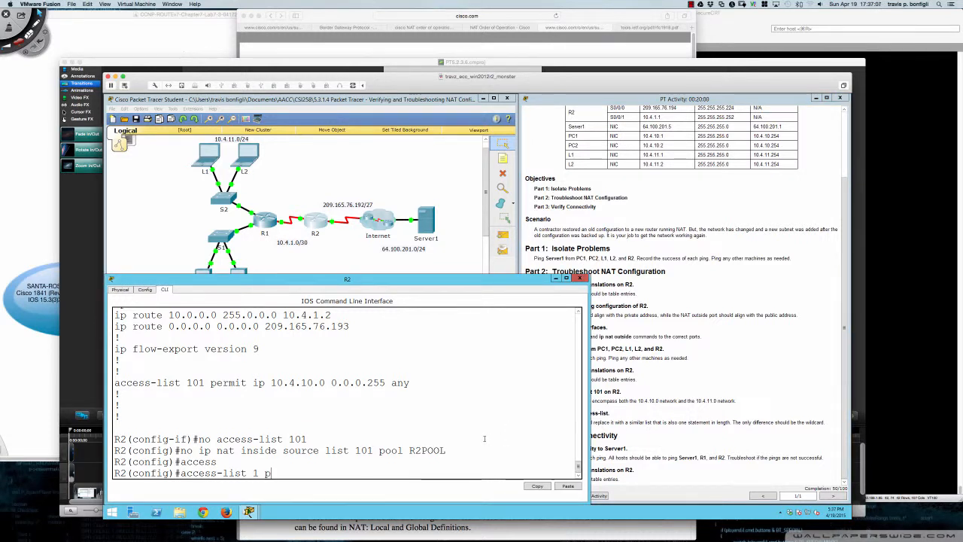
text(ermit 10.4.)
text(0.0)
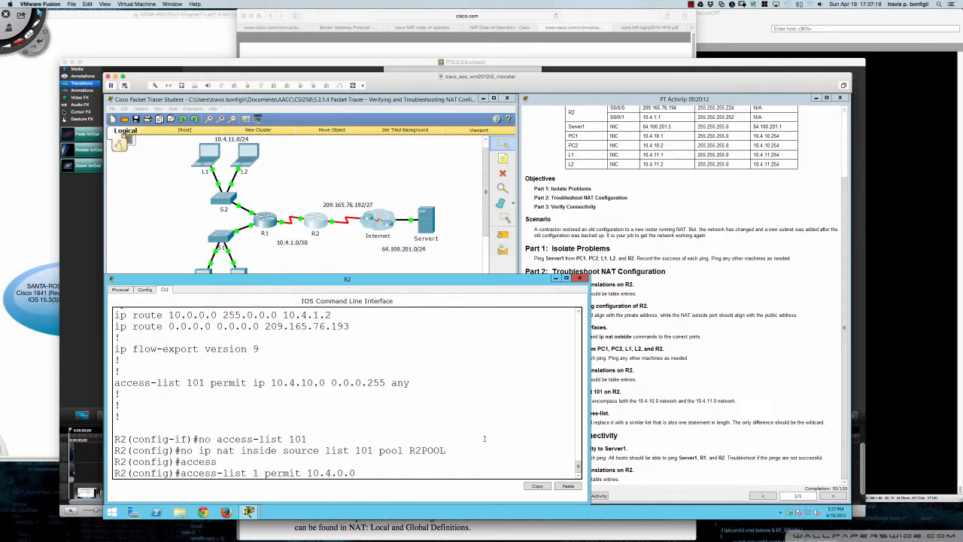
click(651, 429)
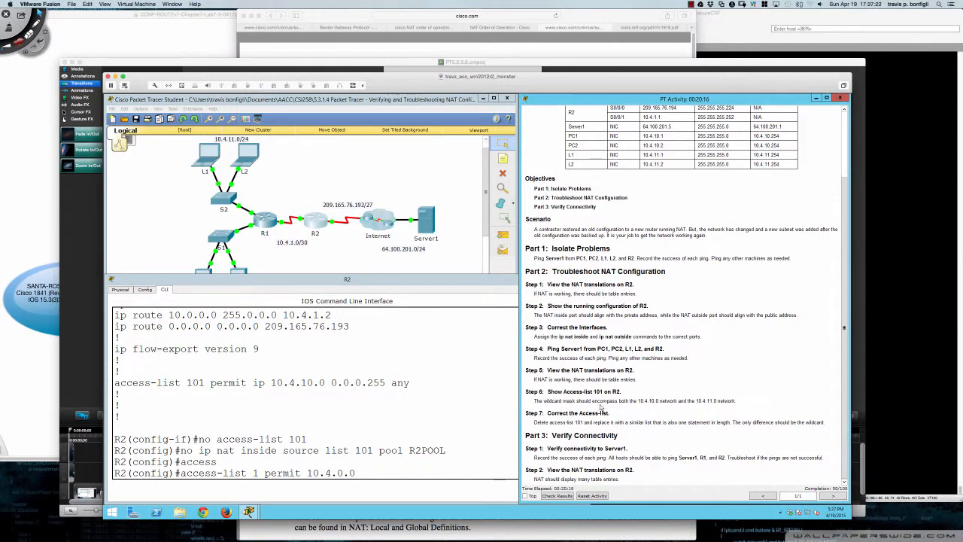
click(497, 438)
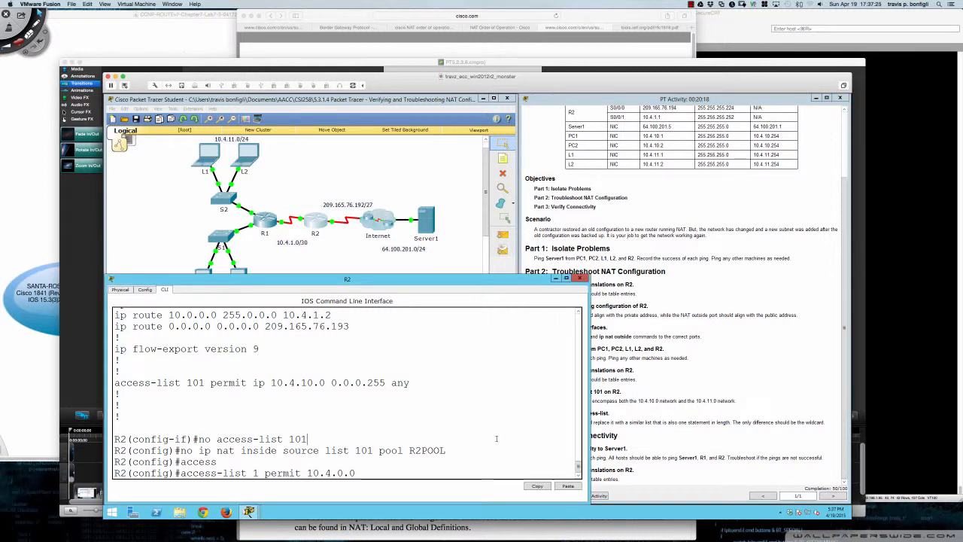
click(468, 473)
text(0.4.0.0)
key(BackSpace)
text(255.255)
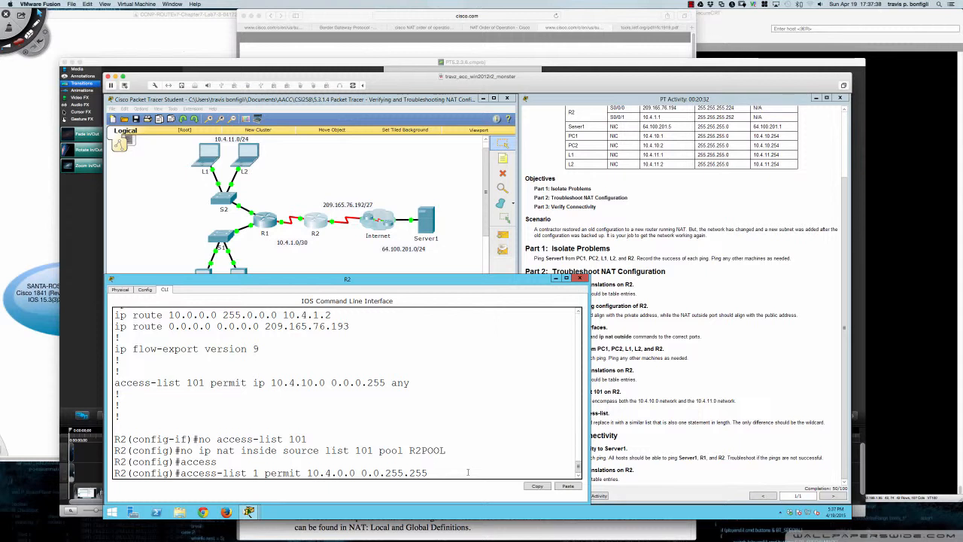
key(Return)
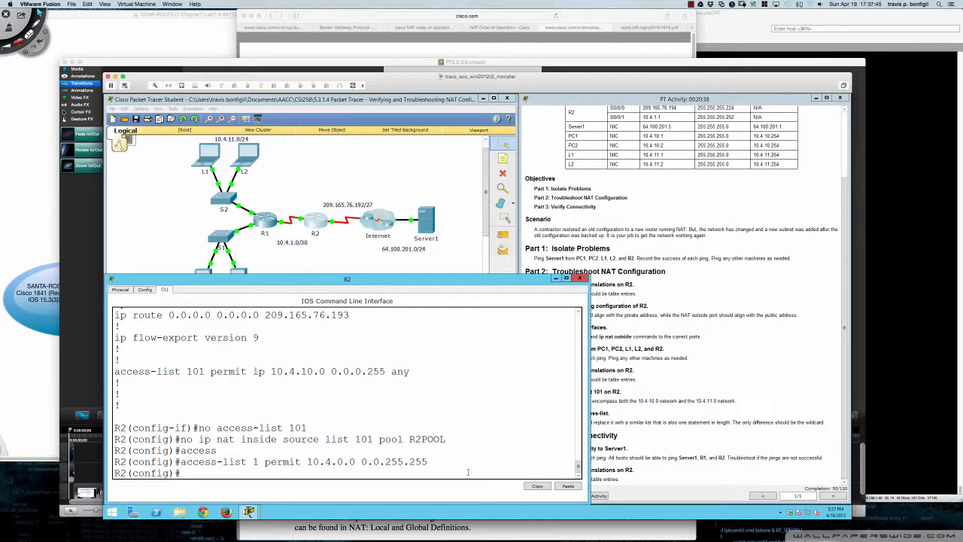
Recheck the access-list correction instructions and remove access list 1 from R2 with no access-list 1 permit 10.4.0.0 0.0.255.255
click(645, 439)
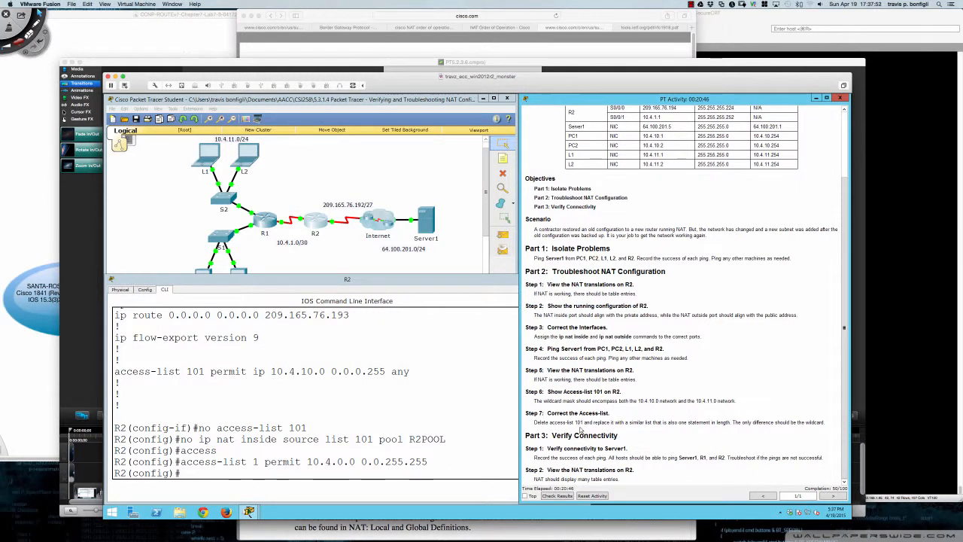
click(503, 431)
key(Up)
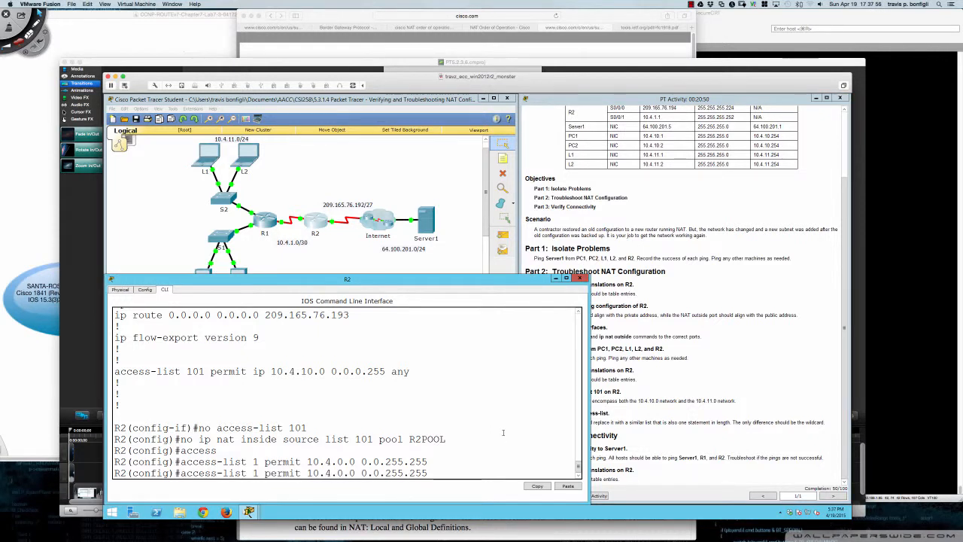
key(ctrl+a)
text(no)
key(Return)
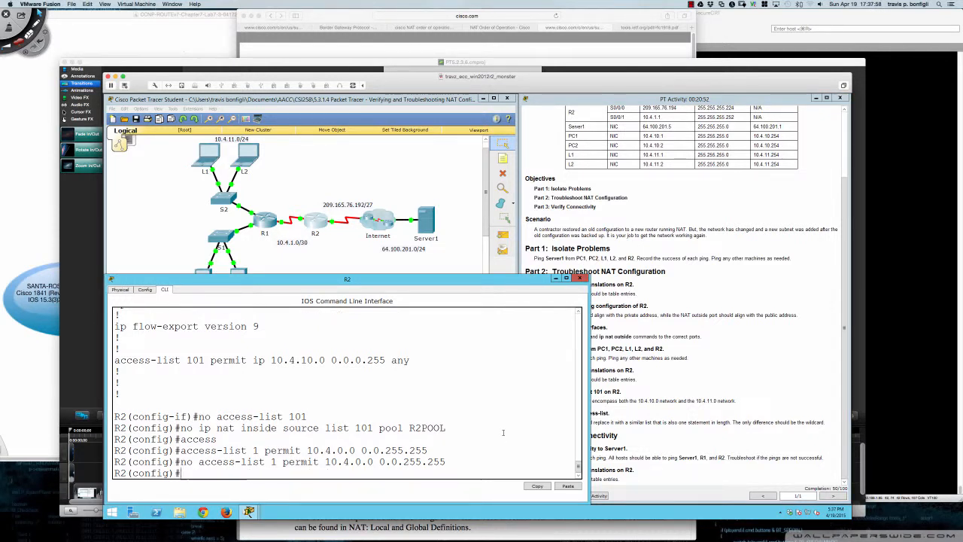
Create extended access list 101 on R2 permitting IP from 10.4.0.0 with wildcard 0.0.255.255 to any, using the command help for the syntax
text(acc)
key(Tab)
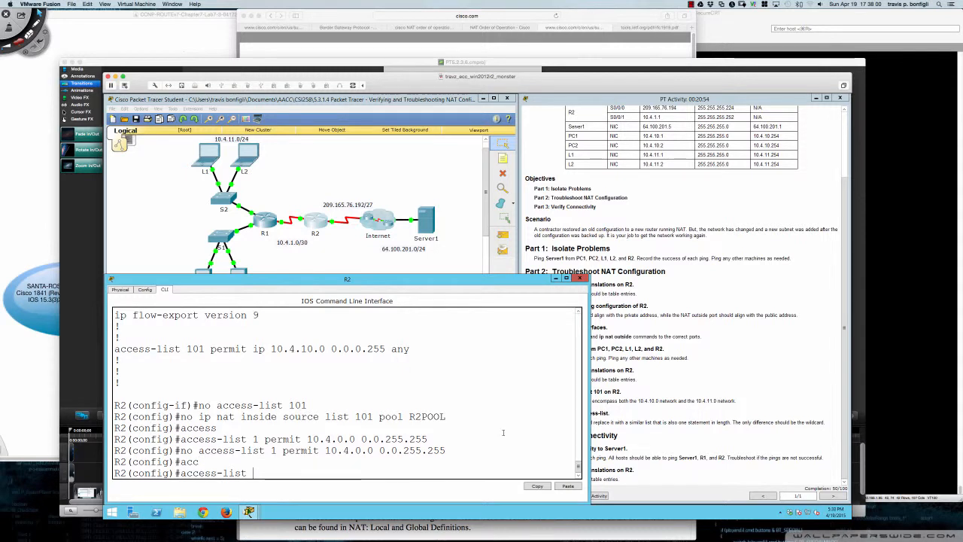
text(?)
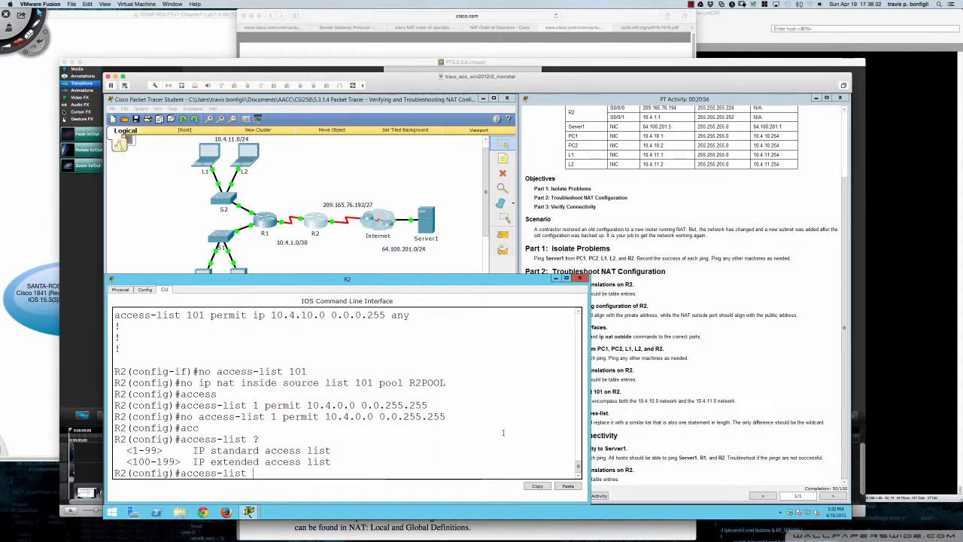
text(101 ?)
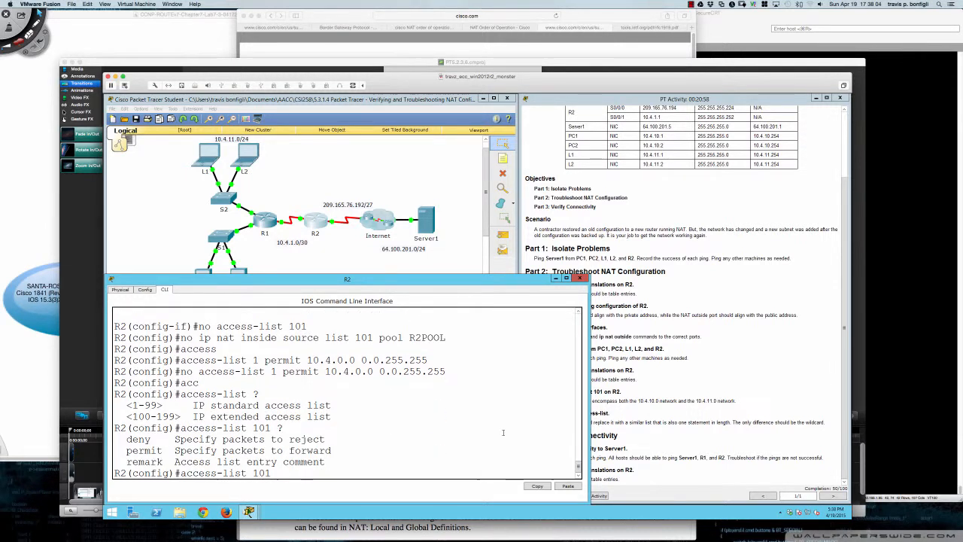
text(permit 10.4.0.0 0.0.255.255 ?)
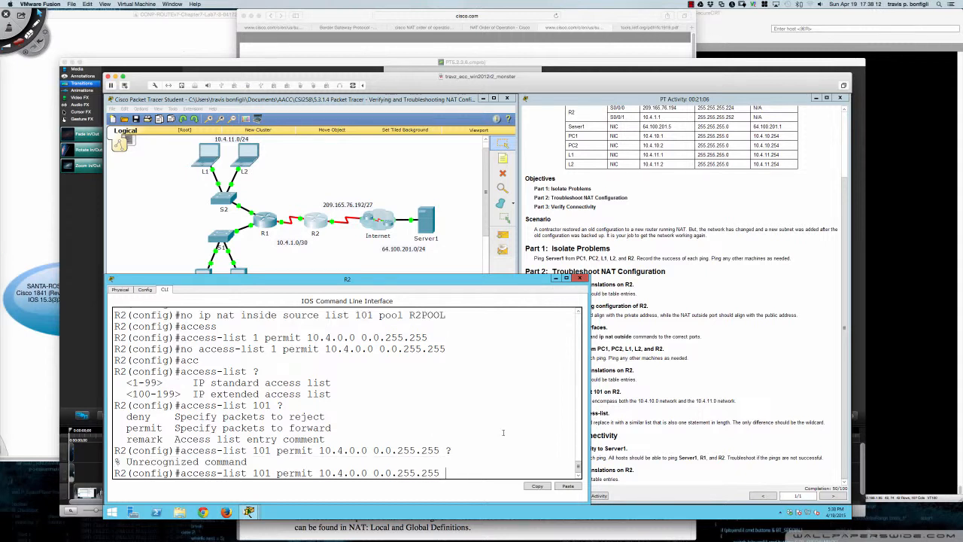
key(BackSpace)
key(BackSpace)
key(BackSpace)
key(BackSpace)
key(BackSpace)
key(BackSpace)
key(BackSpace)
key(BackSpace)
key(BackSpace)
key(BackSpace)
key(BackSpace)
key(BackSpace)
key(BackSpace)
key(BackSpace)
key(BackSpace)
key(BackSpace)
key(BackSpace)
key(BackSpace)
key(BackSpace)
key(BackSpace)
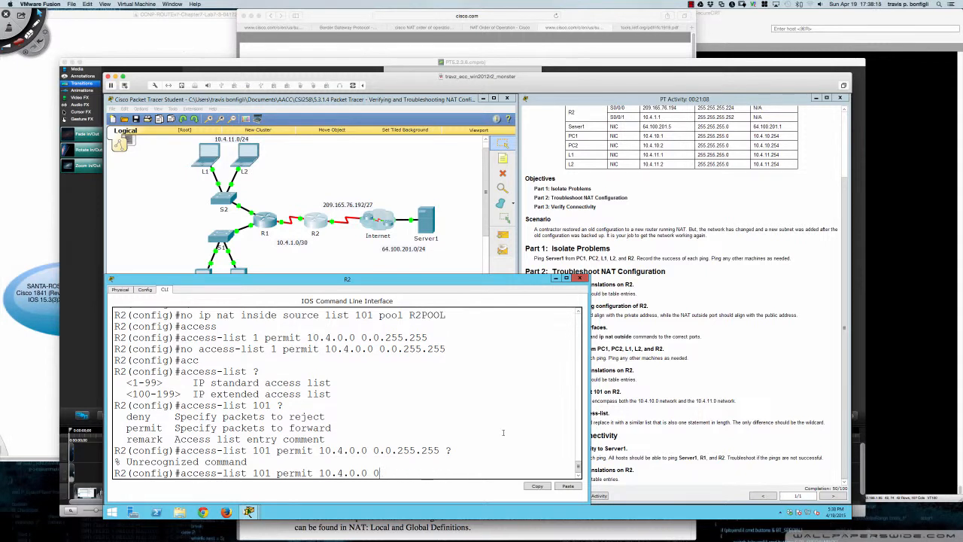
text(ip ?)
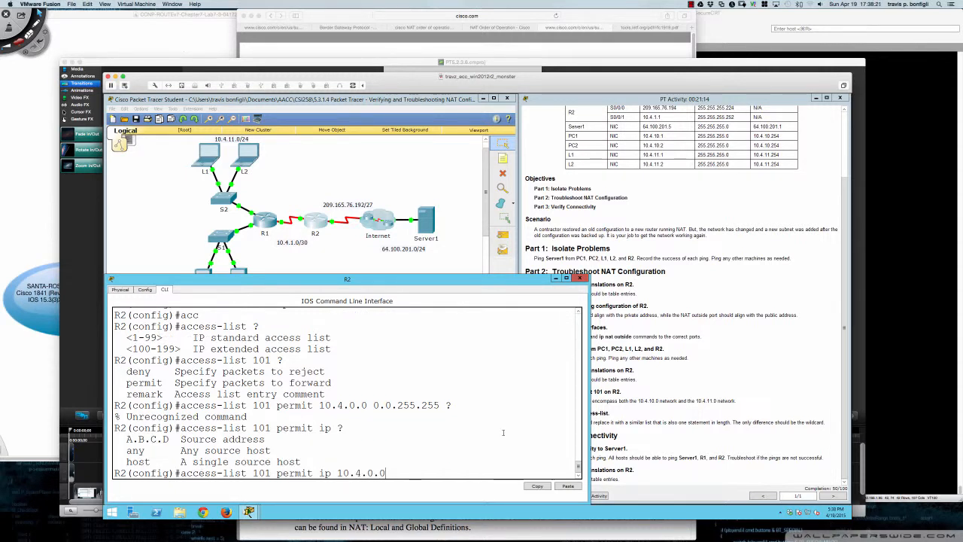
text(10.4.0.0 0.0.255.255)
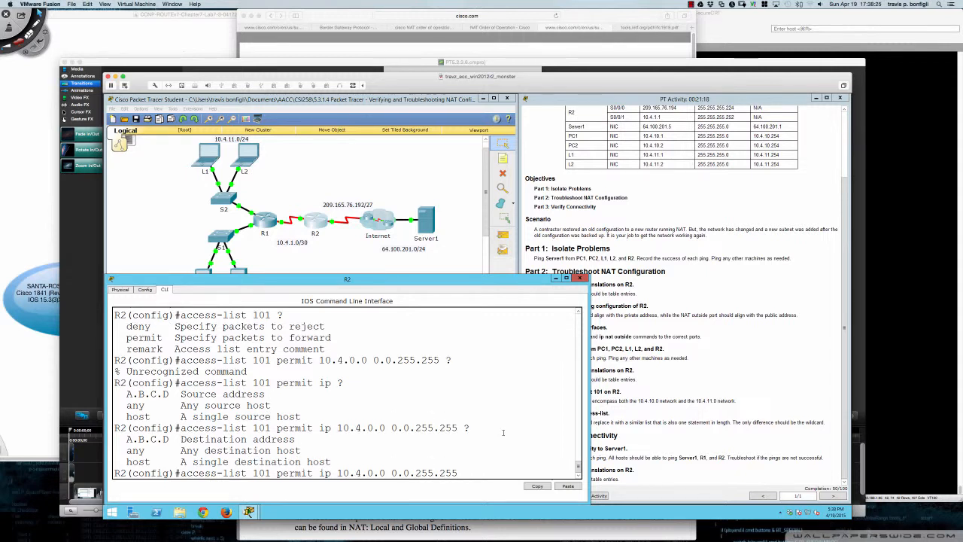
text( ?any ?)
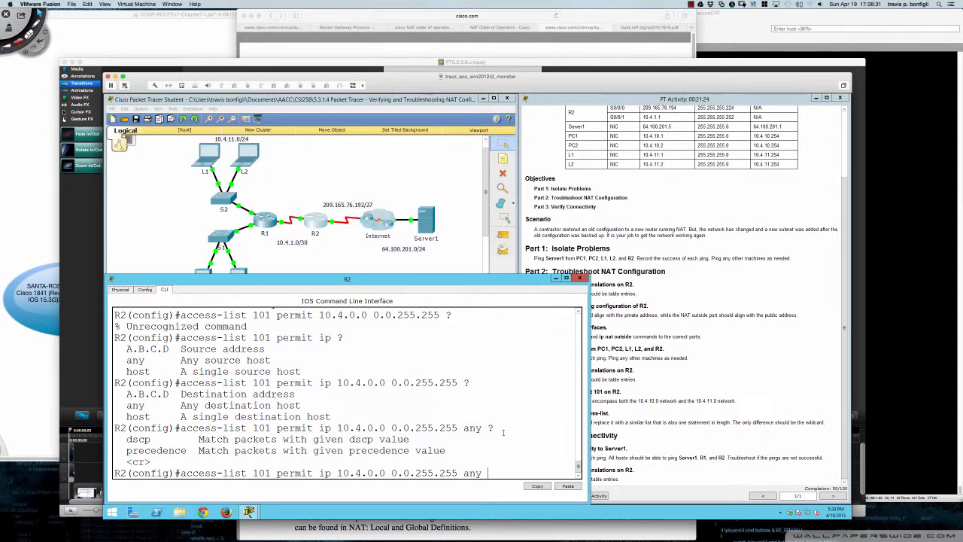
key(Return)
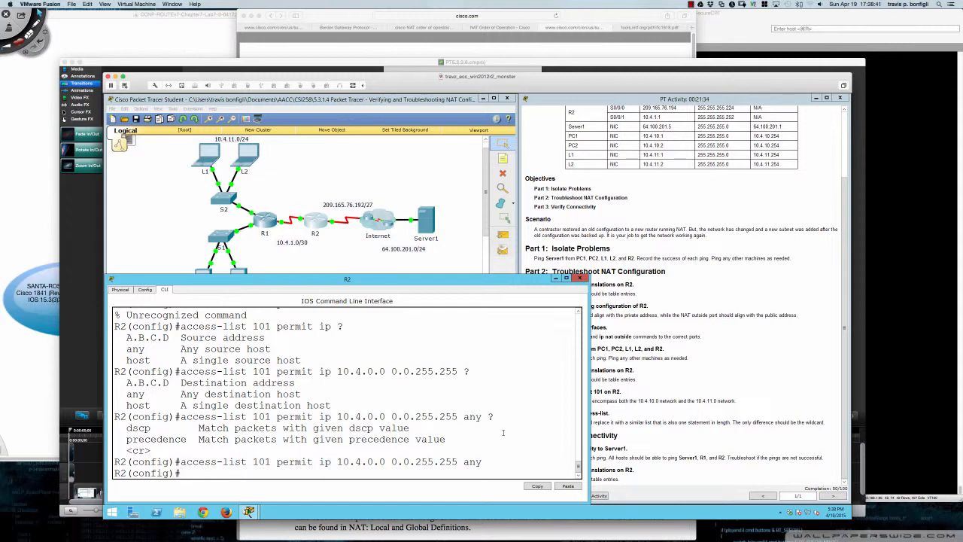
Reapply the copied statement ip nat inside source list 101 pool R2POOL on R2
click(669, 451)
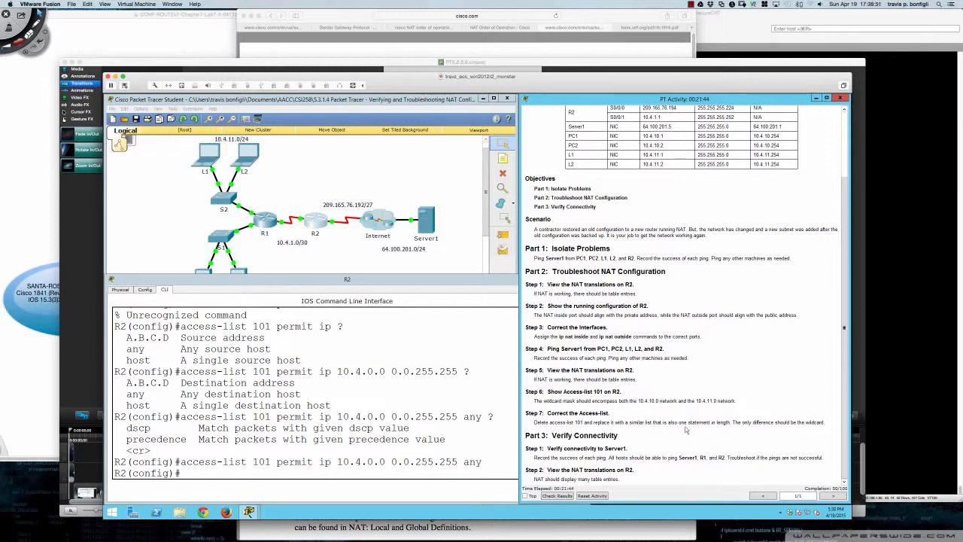
click(456, 431)
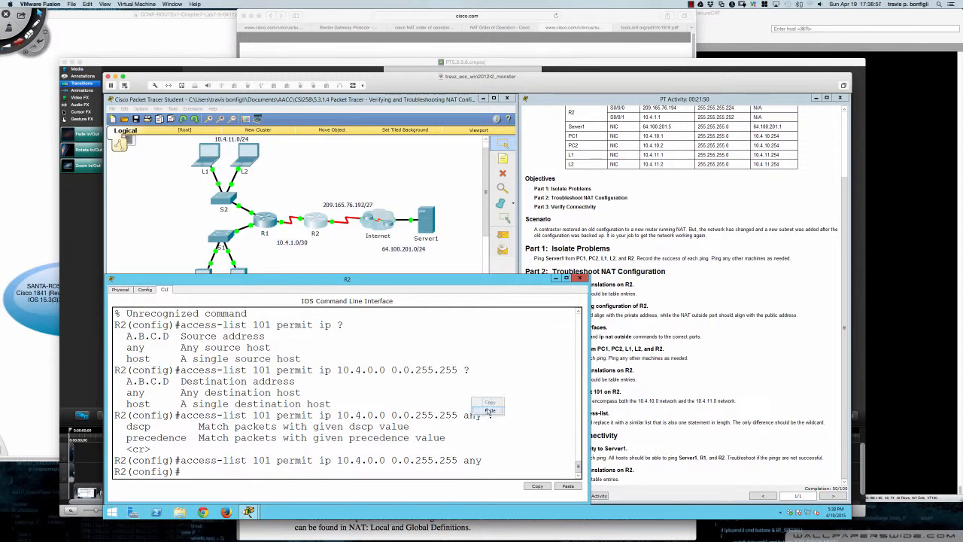
key(ctrl+v)
key(Return)
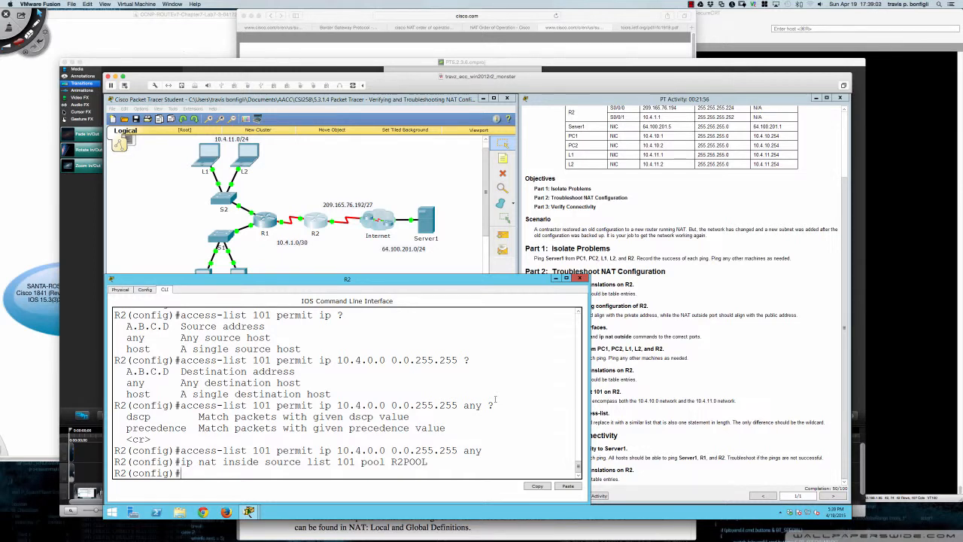
Compare the new access list 101 entry with the activity instructions and check the activity results
click(639, 406)
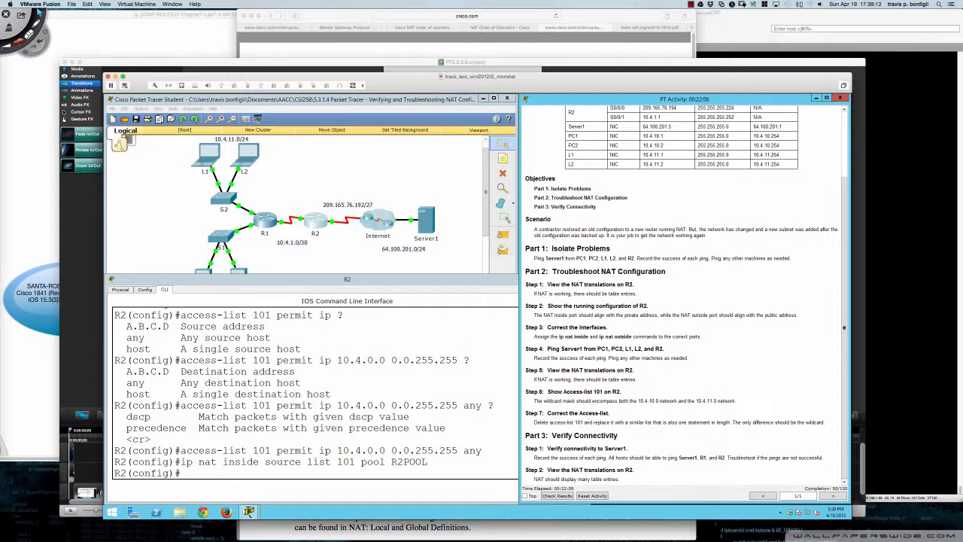
drag(362, 450, 384, 450)
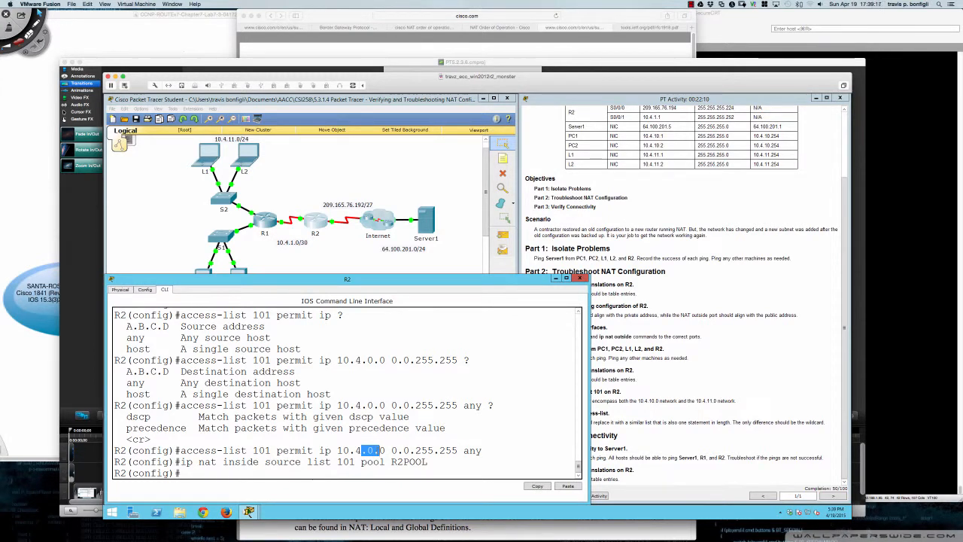
click(601, 481)
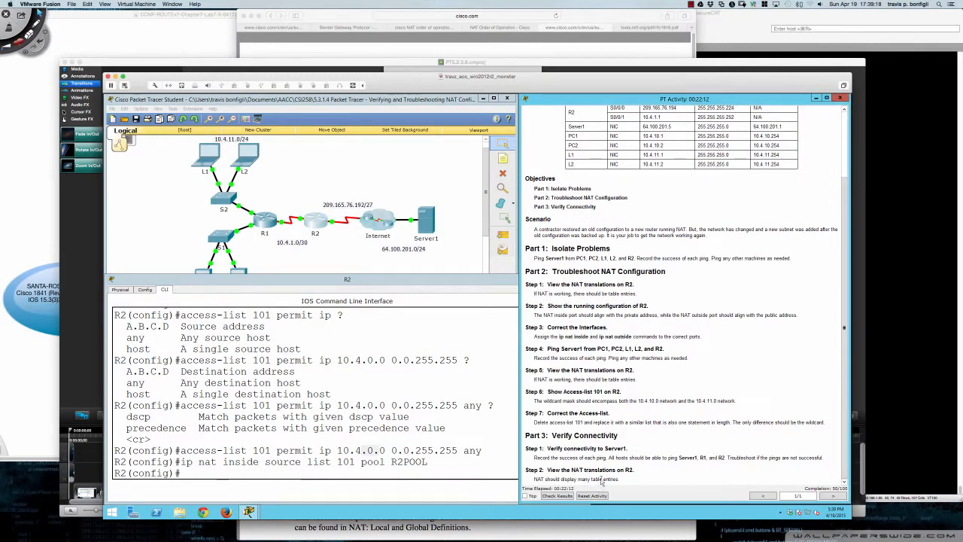
click(568, 498)
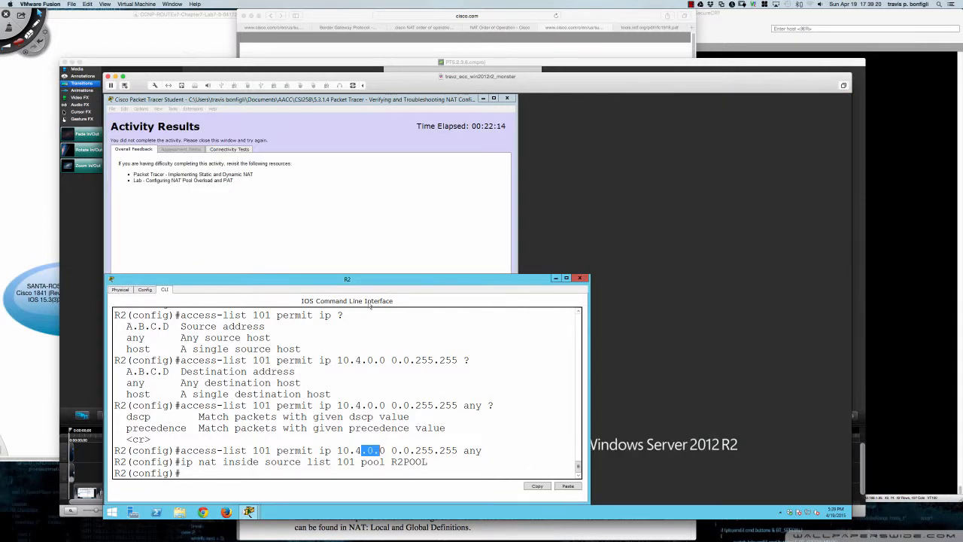
Close the activity results, place the instructions beside the topology, and review the access-list correction step
click(192, 153)
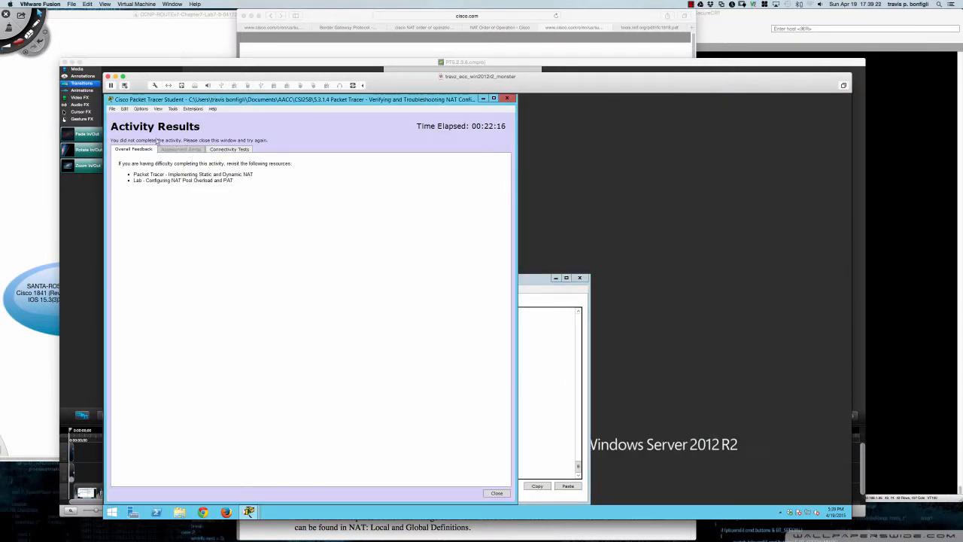
click(507, 99)
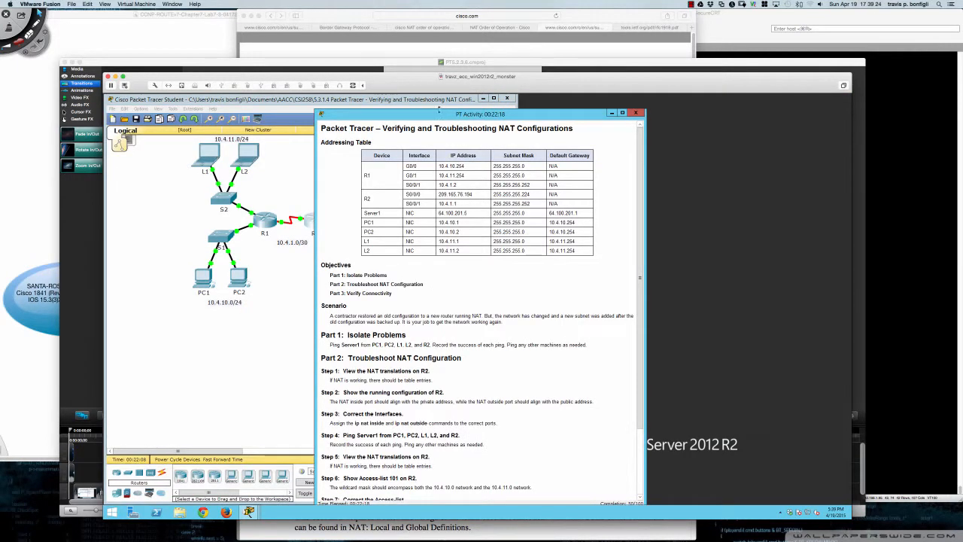
drag(427, 114, 630, 100)
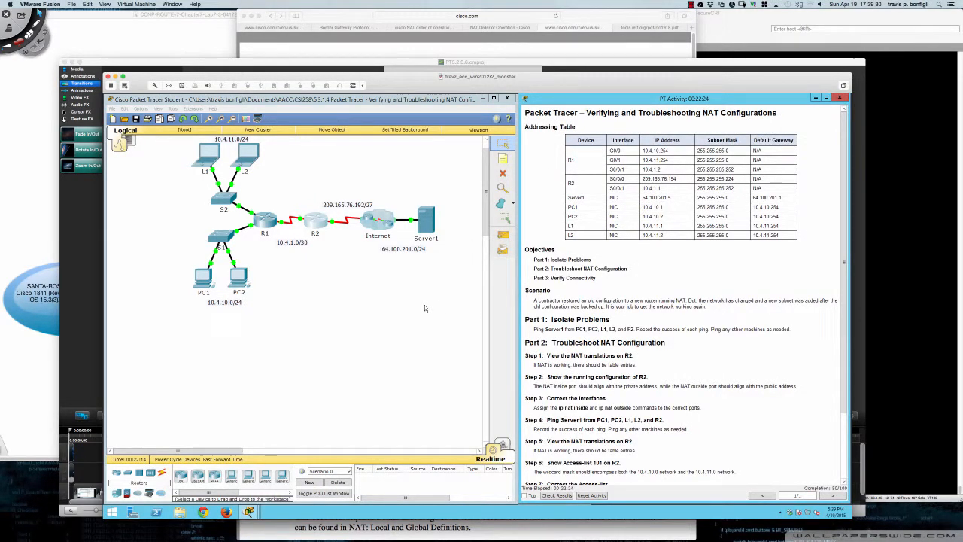
scroll(592, 356, down, 3)
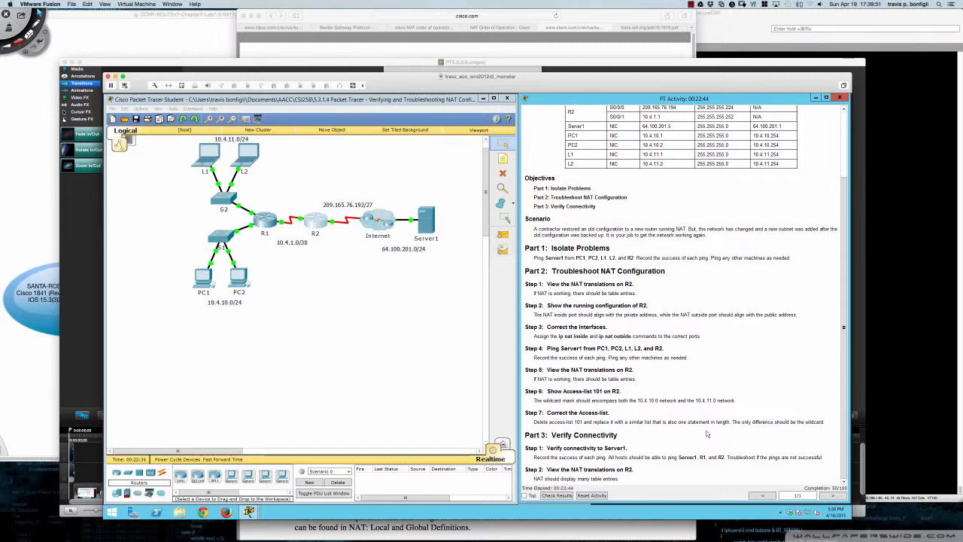
Remove the broad entry on R2 with no access-list 101 permit ip 10.4.0.0 0.0.255.255 any
click(310, 227)
click(296, 371)
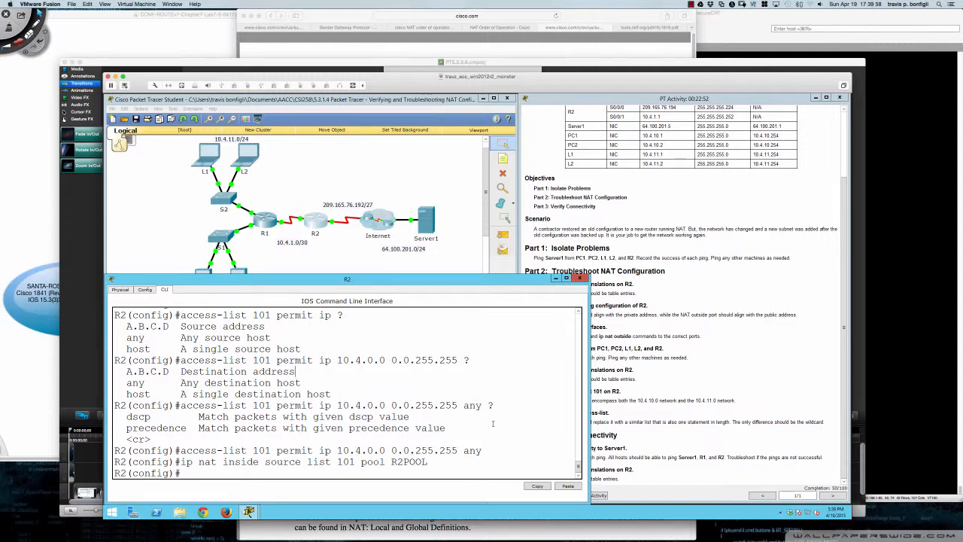
key(Return)
key(Return)
key(Up)
key(Up)
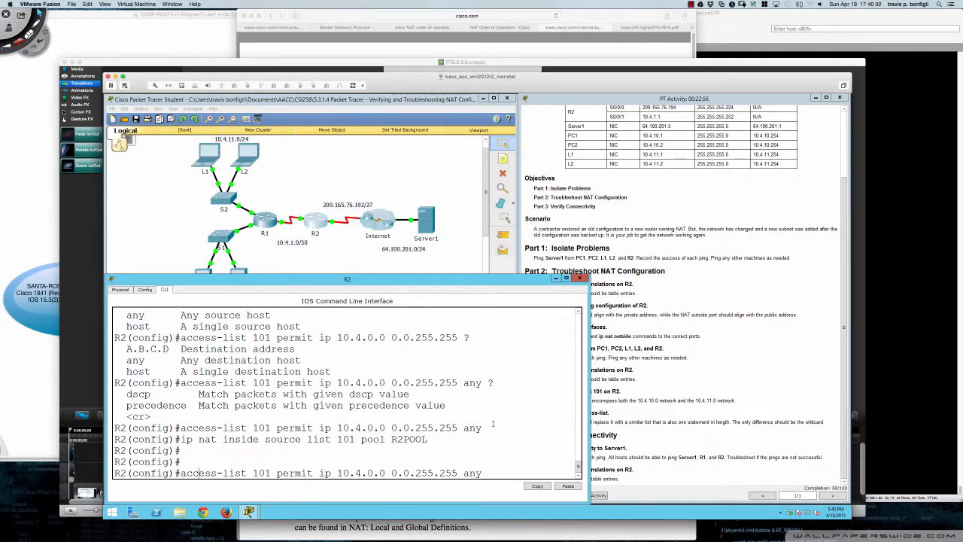
key(ctrl+a)
text(no)
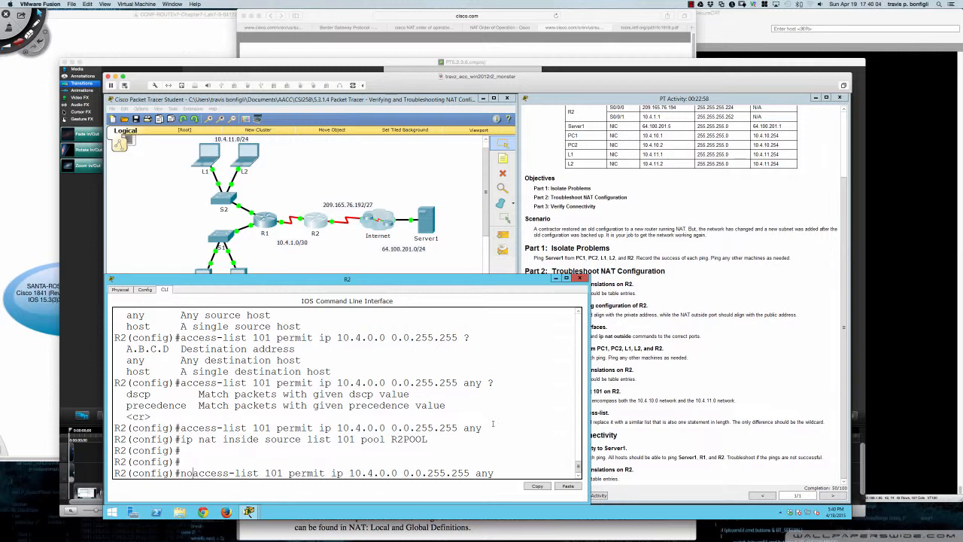
key(Return)
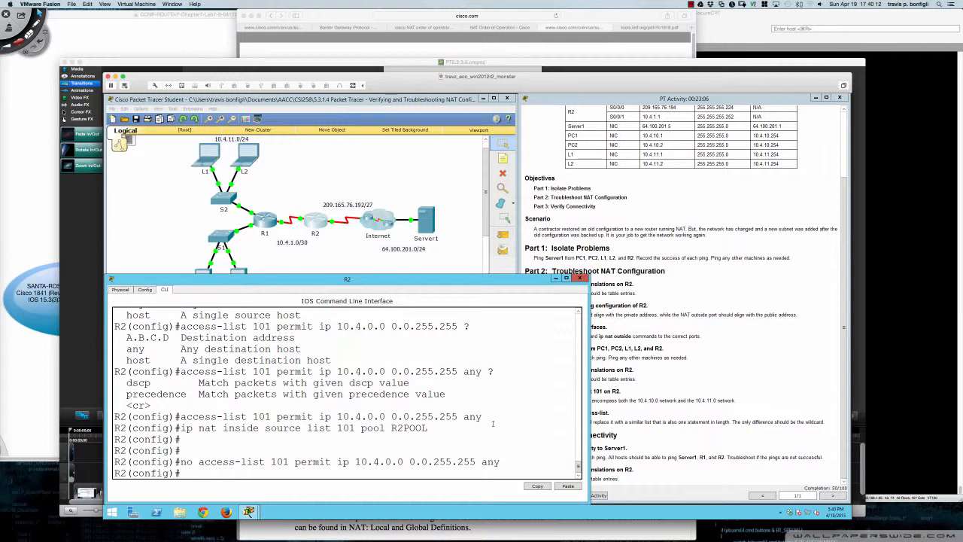
Switch to Deskscribble, handwrite 10.4.10 above 10.4.11 over the instructions, underline them and box their third octets
key(super+Tab)
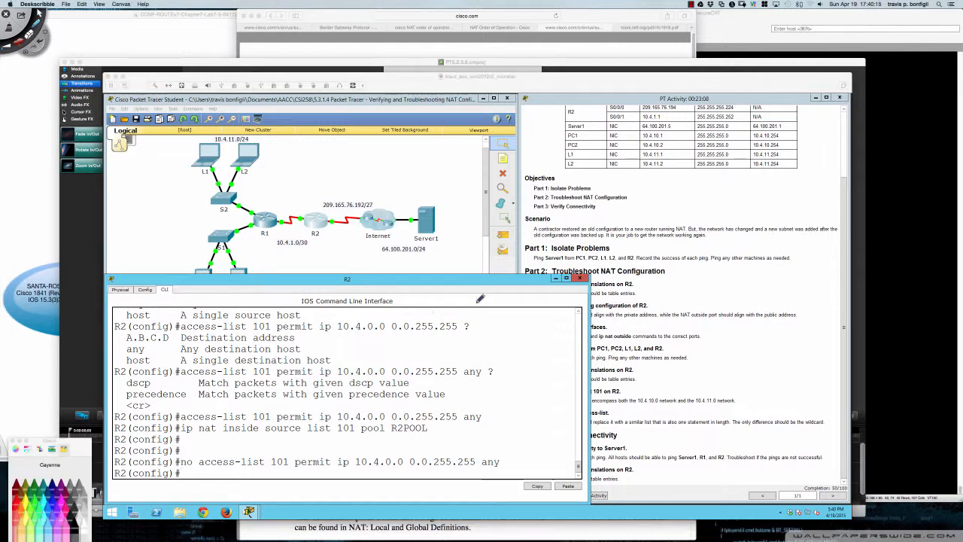
mouse_move(731, 177)
mouse_down()
mouse_move(728, 188)
mouse_move(774, 179)
mouse_move(774, 201)
mouse_move(777, 176)
mouse_up()
click(760, 200)
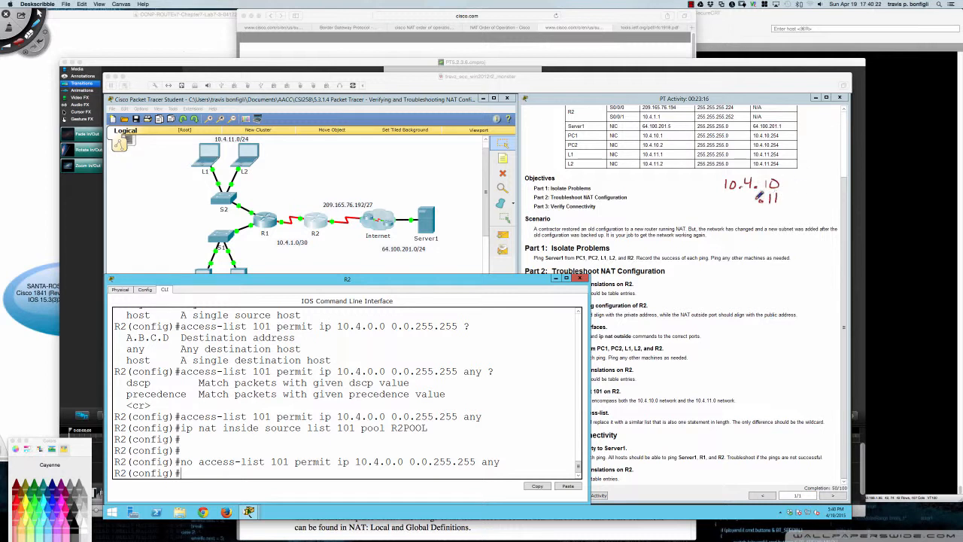
mouse_move(721, 200)
mouse_down()
mouse_move(721, 212)
mouse_move(729, 200)
mouse_move(748, 204)
mouse_up()
click(739, 209)
mouse_move(746, 197)
mouse_down()
mouse_move(746, 210)
mouse_move(834, 201)
mouse_up()
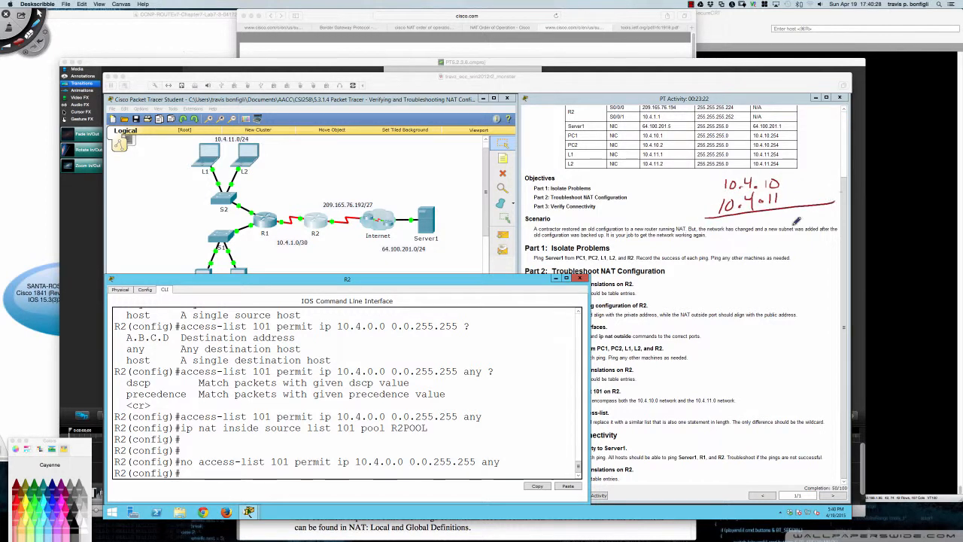
mouse_move(764, 170)
mouse_down()
mouse_move(764, 199)
mouse_move(790, 210)
mouse_move(763, 173)
mouse_up()
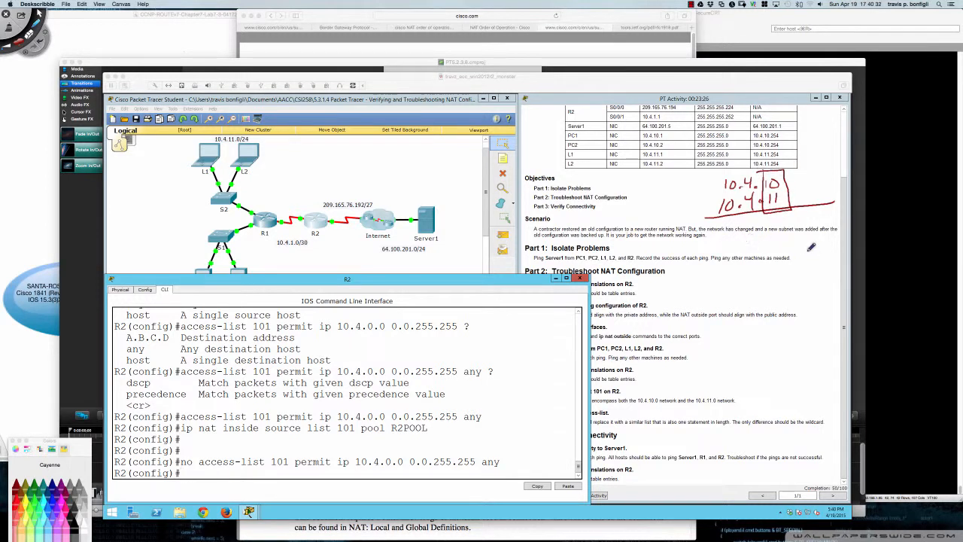
Write the third octets in binary, 00001010 = 10 and 00001011 = 11, and underline the pair
drag(707, 276, 825, 276)
drag(830, 269, 830, 276)
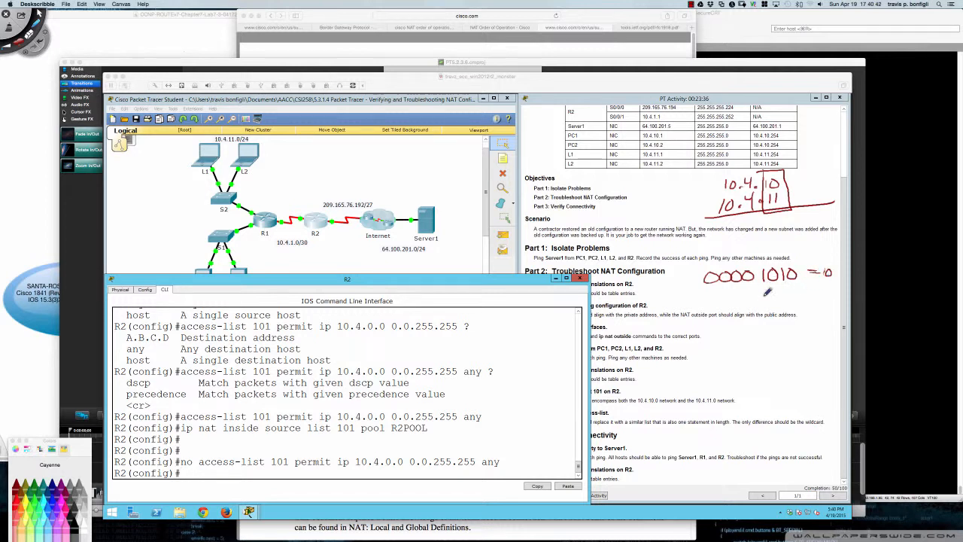
mouse_move(760, 292)
mouse_down()
mouse_move(759, 302)
mouse_move(712, 296)
mouse_up()
drag(726, 294, 727, 295)
drag(740, 293, 837, 302)
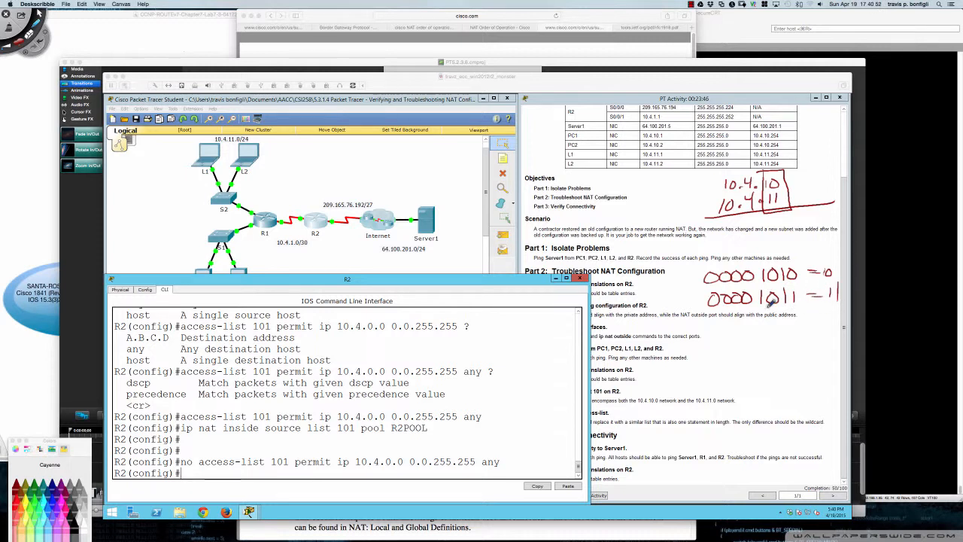
drag(682, 315, 833, 307)
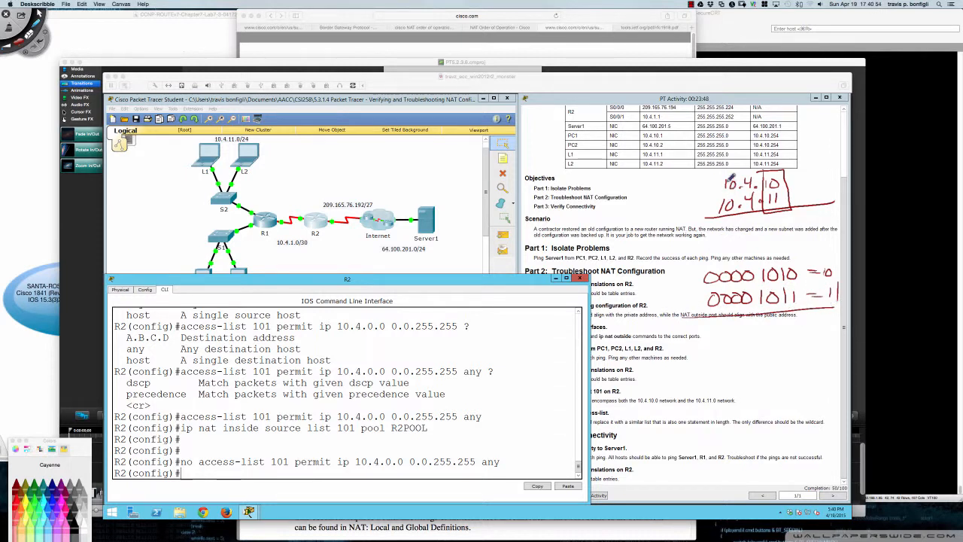
Mark the first two octets as 8 matching bits each, strike through the shared leading zeros and box the differing last bit
drag(733, 213, 727, 219)
drag(755, 218, 746, 216)
mouse_move(710, 283)
mouse_down()
mouse_move(713, 271)
mouse_move(745, 266)
mouse_up()
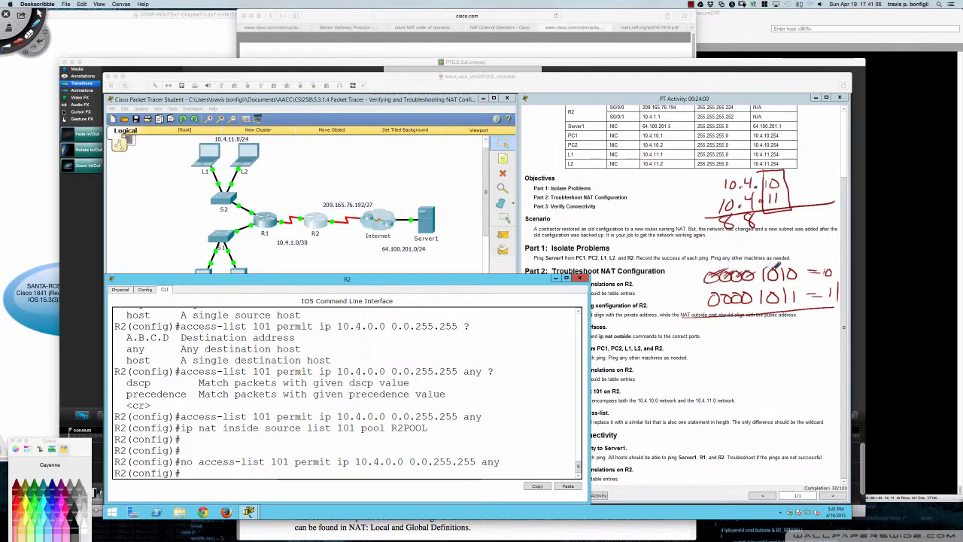
mouse_move(784, 266)
mouse_down()
mouse_move(791, 319)
mouse_move(806, 295)
mouse_move(805, 262)
mouse_move(784, 258)
mouse_up()
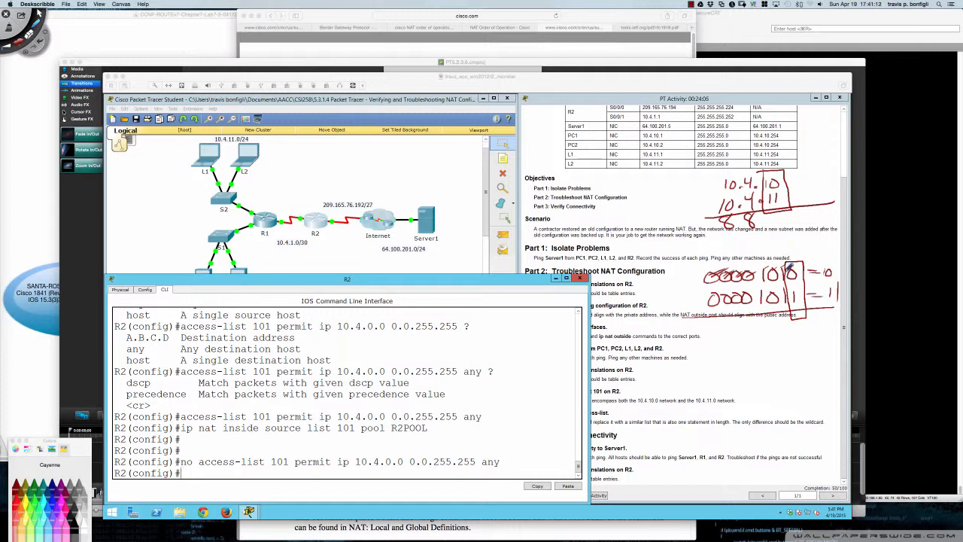
Write the summary prefix /23 with a boxed mask 255.255.254.0 and the wildcard 0.0.1.255 below it
mouse_move(741, 332)
mouse_down()
mouse_move(735, 347)
mouse_move(757, 346)
mouse_move(745, 362)
mouse_move(768, 349)
mouse_move(766, 362)
mouse_move(778, 360)
mouse_up()
drag(790, 350, 789, 351)
mouse_move(691, 356)
mouse_down()
mouse_move(740, 364)
mouse_move(751, 361)
mouse_move(752, 340)
mouse_move(703, 372)
mouse_move(808, 360)
mouse_move(787, 342)
mouse_up()
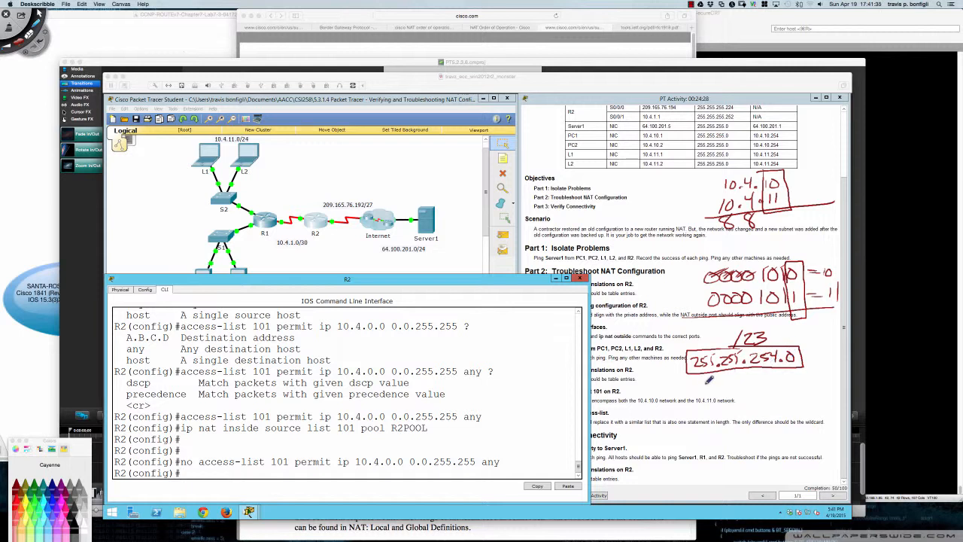
mouse_move(704, 383)
mouse_down()
mouse_move(761, 386)
mouse_move(806, 371)
mouse_up()
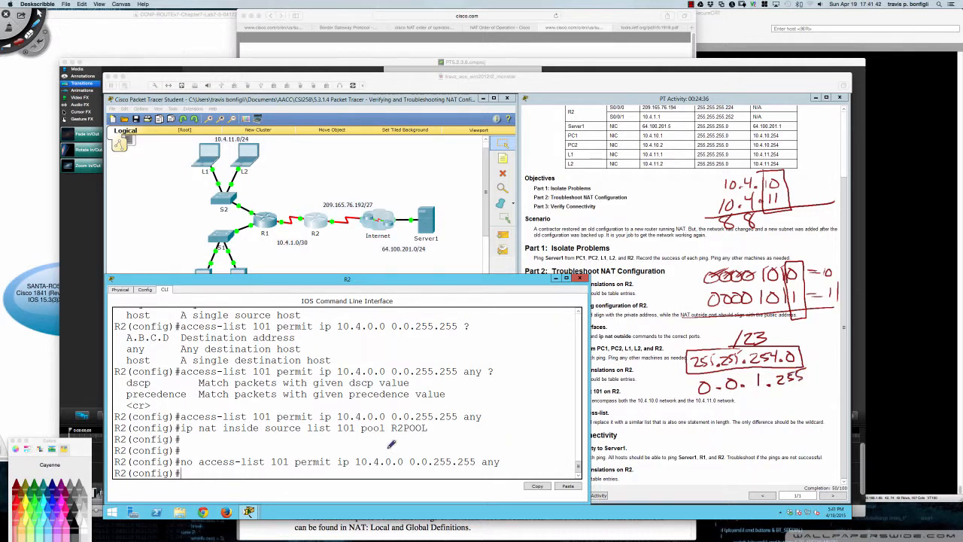
Circle the removed entry's addresses and the handwritten 0.0.1.255 wildcard, and undo these marks
mouse_move(389, 445)
mouse_down()
mouse_move(364, 473)
mouse_move(342, 446)
mouse_up()
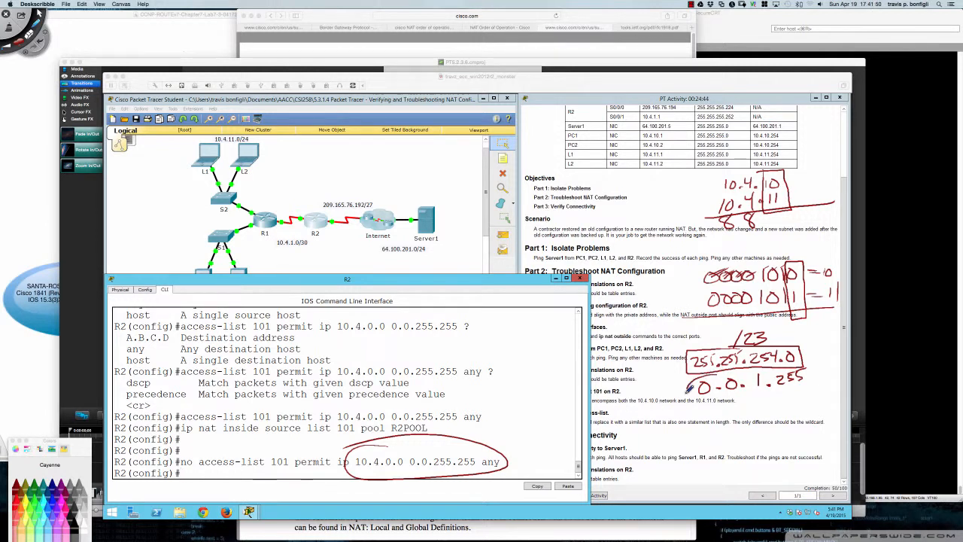
mouse_move(688, 386)
mouse_down()
mouse_move(747, 399)
mouse_move(816, 382)
mouse_move(804, 361)
mouse_move(715, 365)
mouse_up()
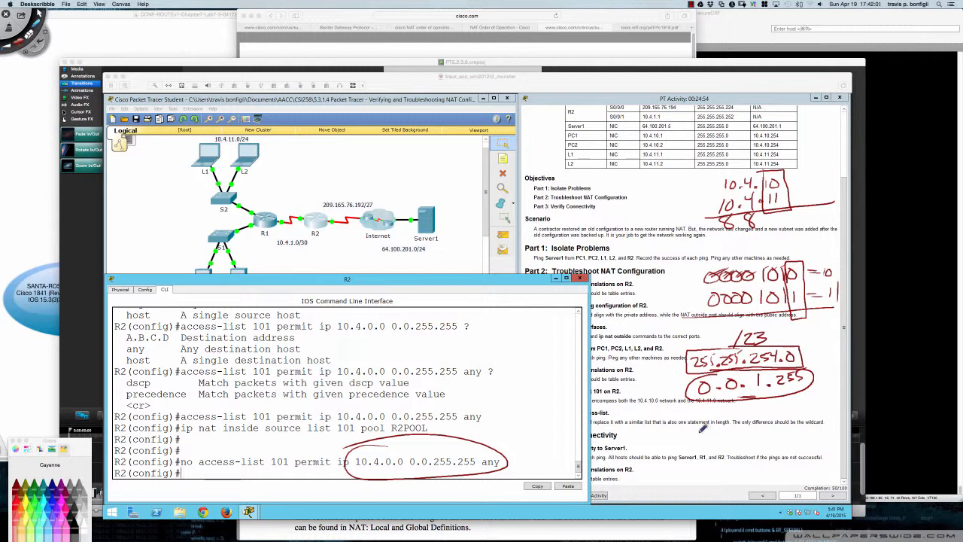
key(super+z)
key(super+z)
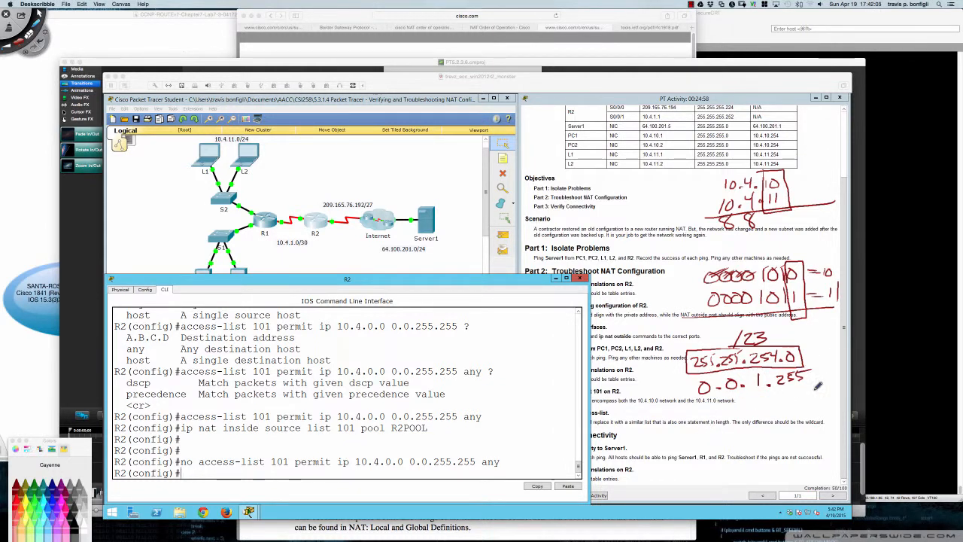
Label the handwritten 0.0.1.255 as the WC mask
mouse_move(810, 374)
mouse_down()
mouse_move(845, 370)
mouse_move(822, 388)
mouse_move(856, 390)
mouse_up()
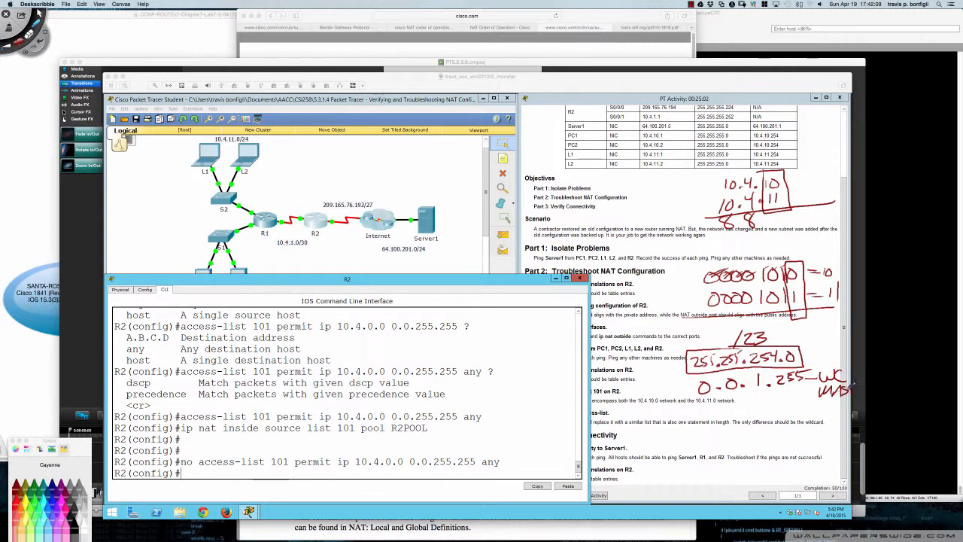
Recall the last access-list 101 command at R2's prompt and change its wildcard mask to 0.0.1.255
click(500, 443)
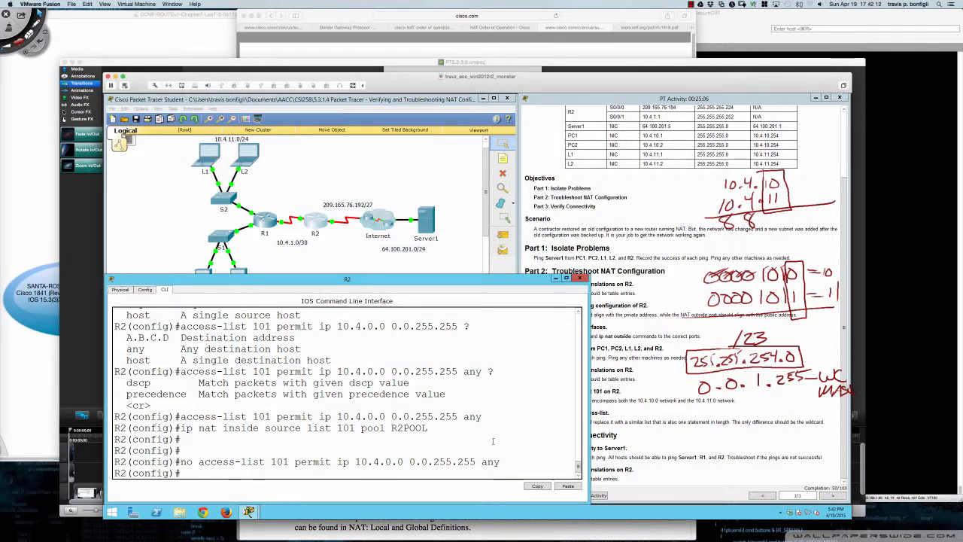
key(Up)
key(Left)
key(Left)
key(Left)
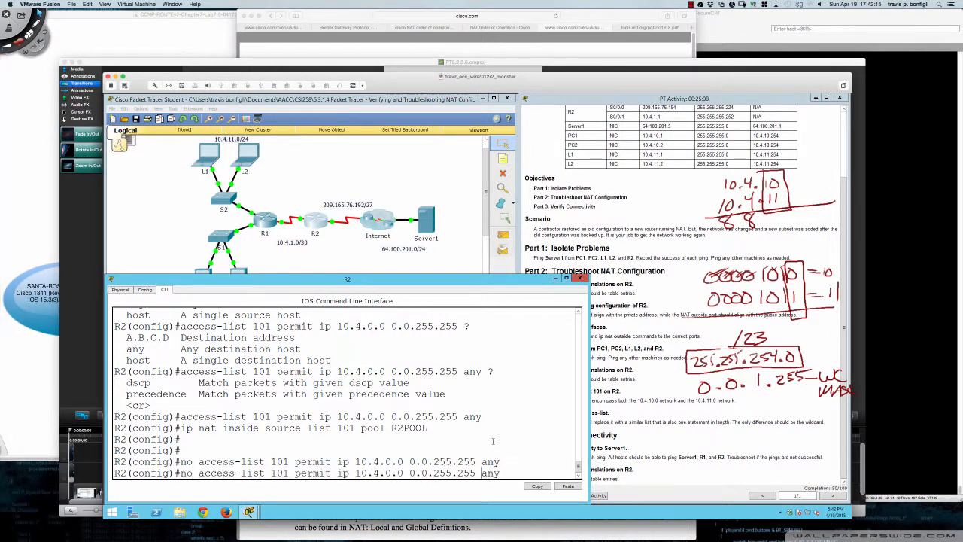
key(BackSpace)
key(BackSpace)
key(BackSpace)
key(BackSpace)
key(BackSpace)
key(BackSpace)
key(BackSpace)
text(2)
key(BackSpace)
text(1.255)
Return to Deskscribble and write the summary network 10.4.10.0/23 below the wildcard mask, circling it
key(super+Tab)
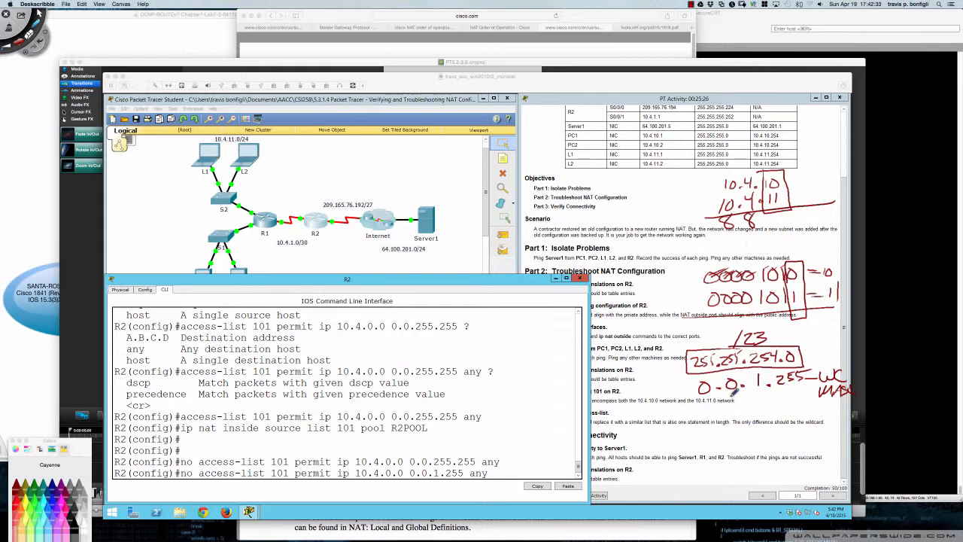
mouse_move(726, 408)
mouse_down()
mouse_move(725, 417)
mouse_move(758, 412)
mouse_up()
click(743, 416)
drag(755, 405, 755, 417)
click(763, 413)
drag(771, 405, 769, 417)
mouse_move(780, 405)
mouse_down()
mouse_move(828, 398)
mouse_move(825, 414)
mouse_move(746, 388)
mouse_move(761, 423)
mouse_move(850, 406)
mouse_move(800, 389)
mouse_up()
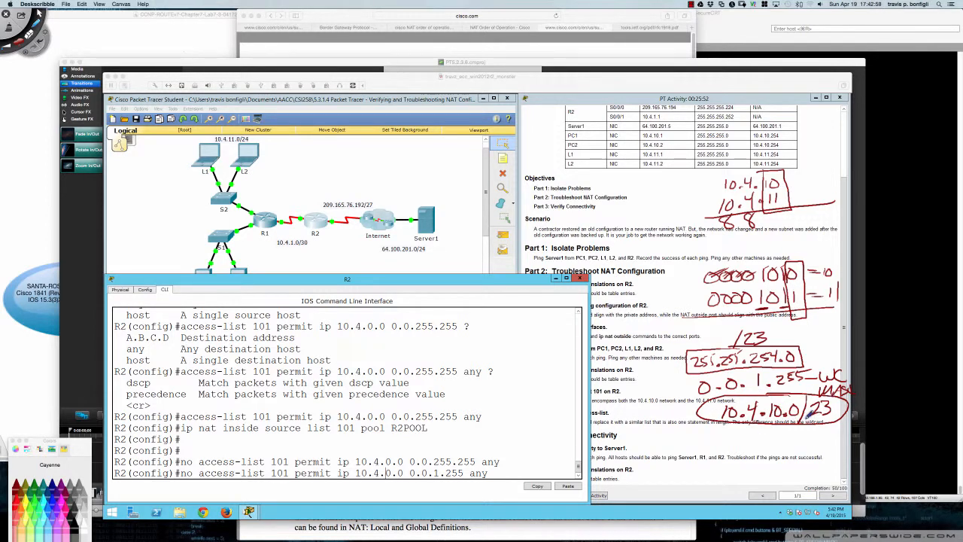
Draw an arrow to the two handwritten networks and write 2^1 = 2 with the result circled
mouse_move(677, 199)
mouse_down()
mouse_move(717, 194)
mouse_move(704, 204)
mouse_up()
mouse_move(793, 238)
mouse_down()
mouse_move(808, 249)
mouse_move(824, 236)
mouse_up()
mouse_move(825, 234)
mouse_down()
mouse_move(834, 245)
mouse_move(813, 225)
mouse_move(839, 247)
mouse_up()
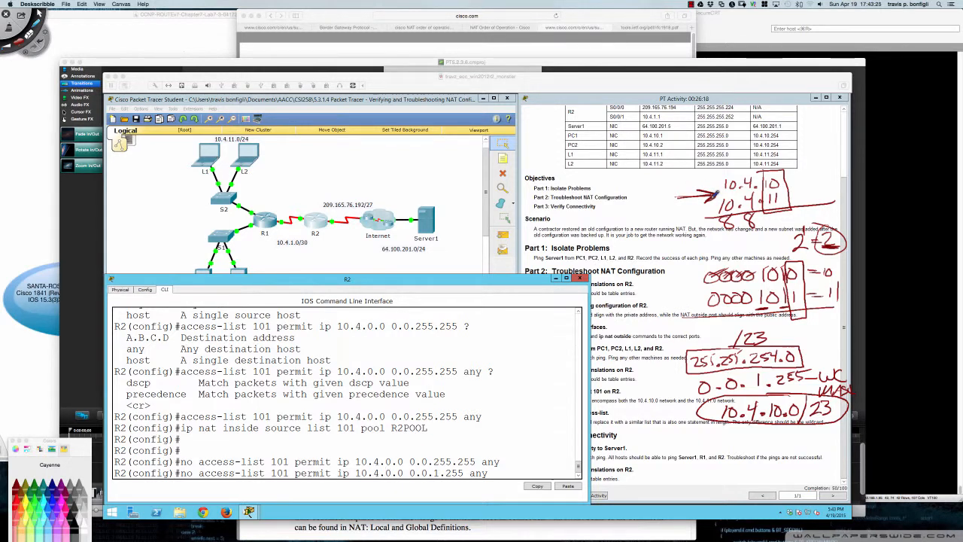
Change the source network in R2's pending access-list 101 command to 10.4.10.0
click(399, 280)
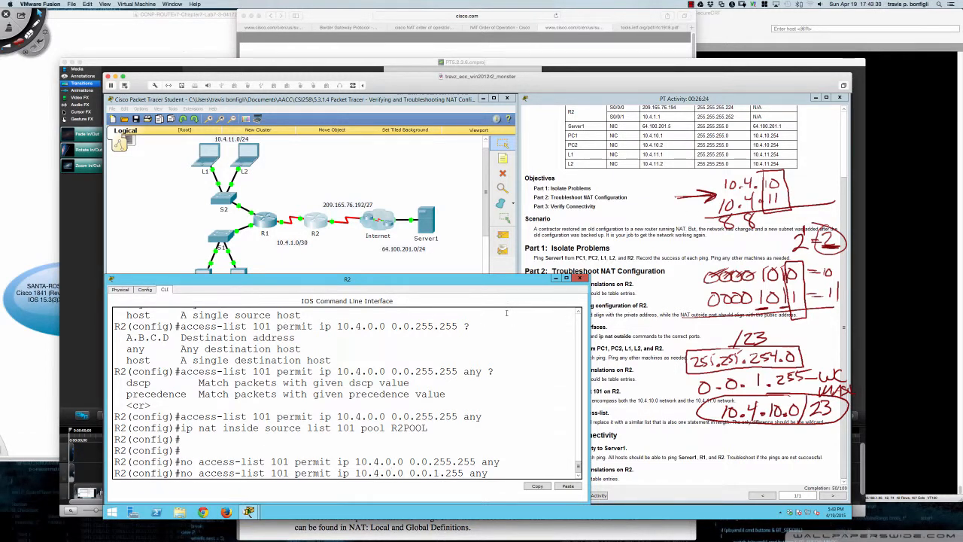
key(Left)
key(Left)
key(Left)
key(Left)
key(Left)
key(Left)
key(Left)
key(Left)
key(Left)
key(Left)
key(Left)
key(Left)
key(Left)
key(Left)
key(Left)
key(Left)
key(Left)
text(1)
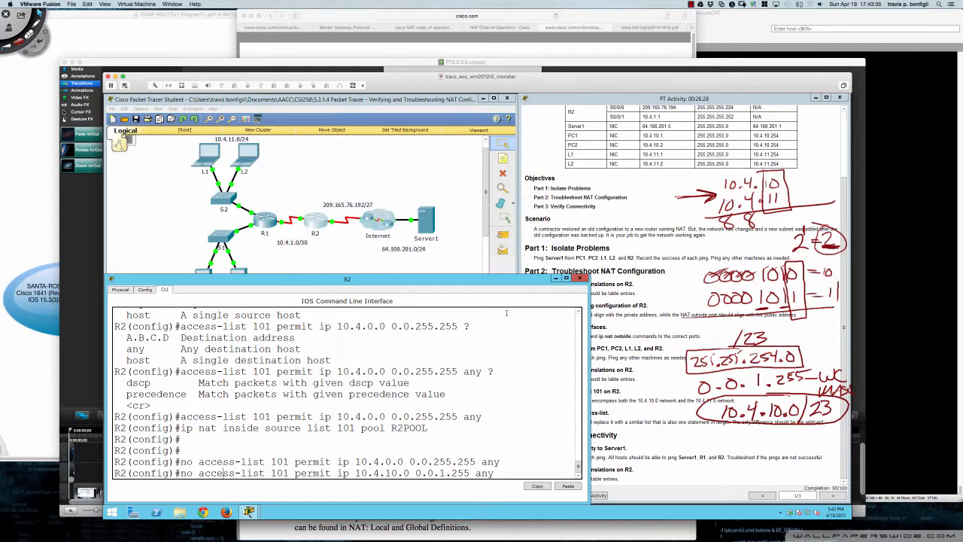
Drop the no prefix and apply access-list 101 permit ip 10.4.10.0 0.0.1.255 any on R2
key(BackSpace)
key(BackSpace)
key(BackSpace)
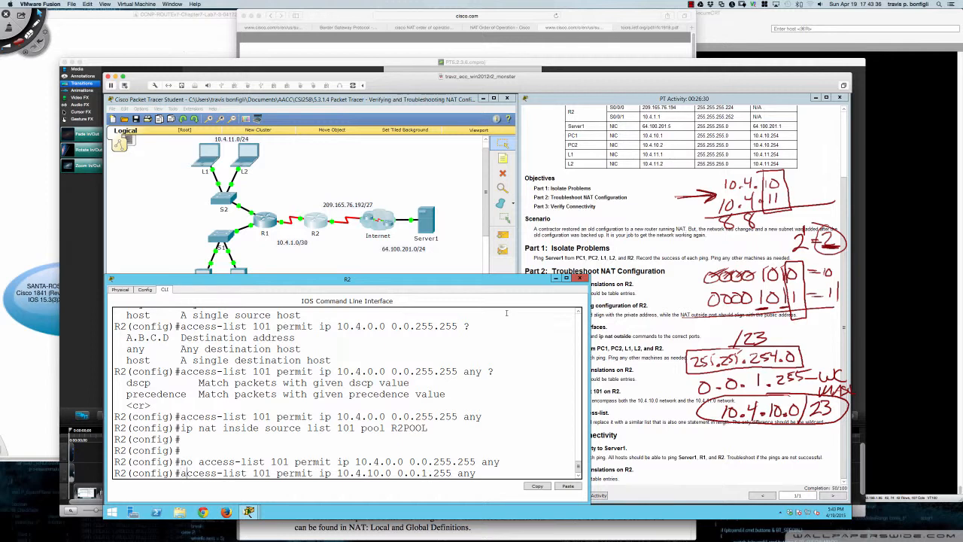
key(Right)
key(Right)
key(Right)
key(Right)
key(Right)
key(Right)
key(Right)
key(Right)
key(Right)
key(Right)
key(Right)
key(Right)
key(Right)
key(Right)
key(Right)
key(Right)
key(Right)
key(Right)
key(Right)
key(Right)
key(Right)
key(Right)
key(Right)
key(Right)
key(Right)
key(Right)
key(Right)
key(Right)
key(Right)
key(Right)
key(Right)
key(Right)
key(Right)
key(Return)
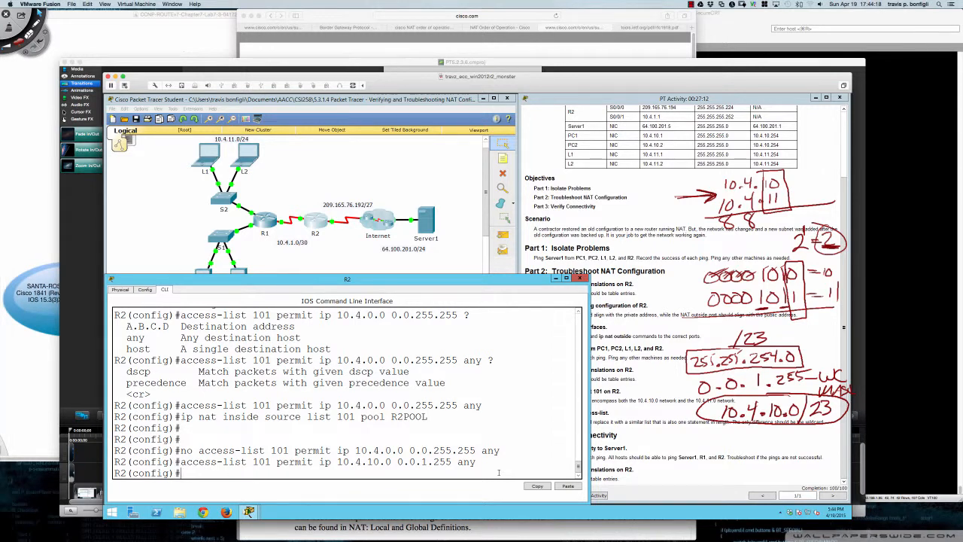
Compare the instructions' requirement to cover the 10.4.10.0 and 10.4.11.0 networks with the removed access-list entry
click(664, 421)
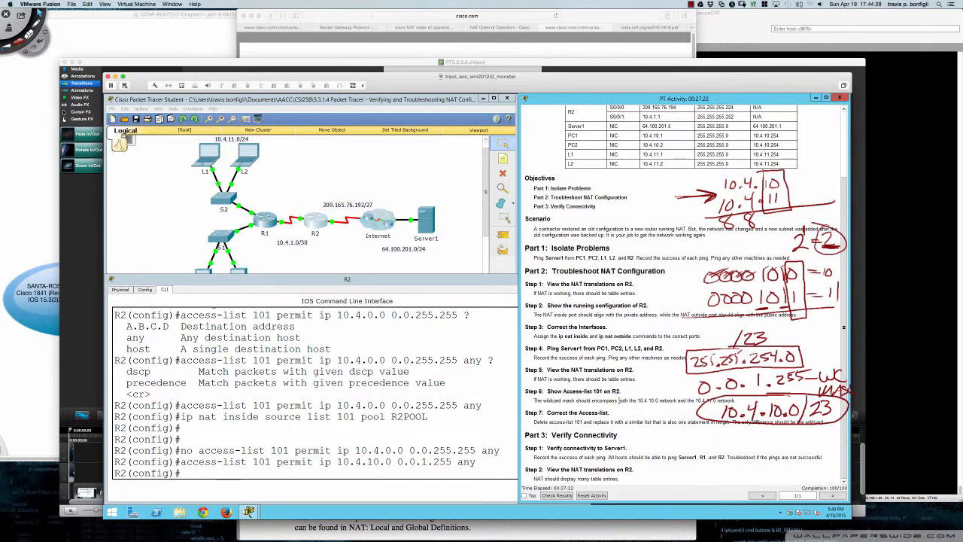
drag(619, 402, 681, 401)
drag(340, 450, 497, 451)
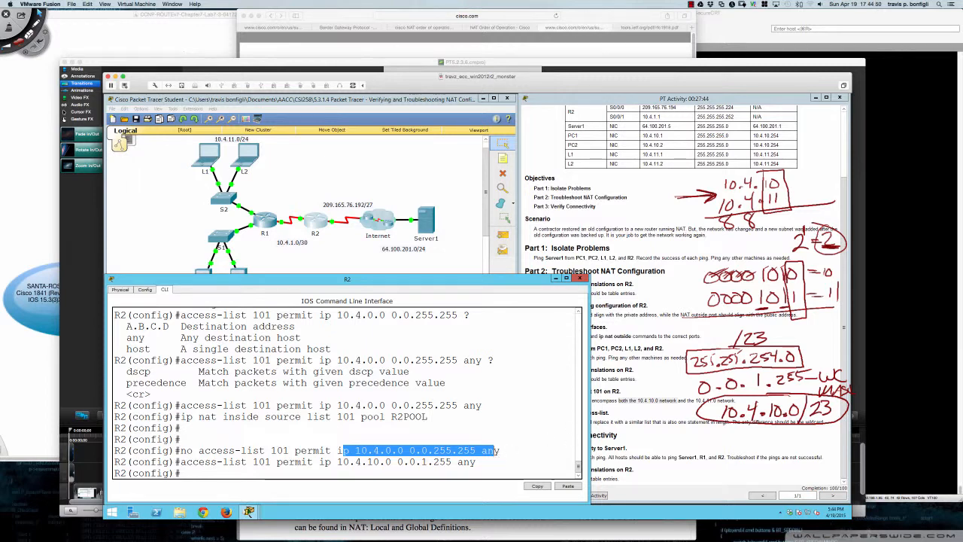
click(628, 416)
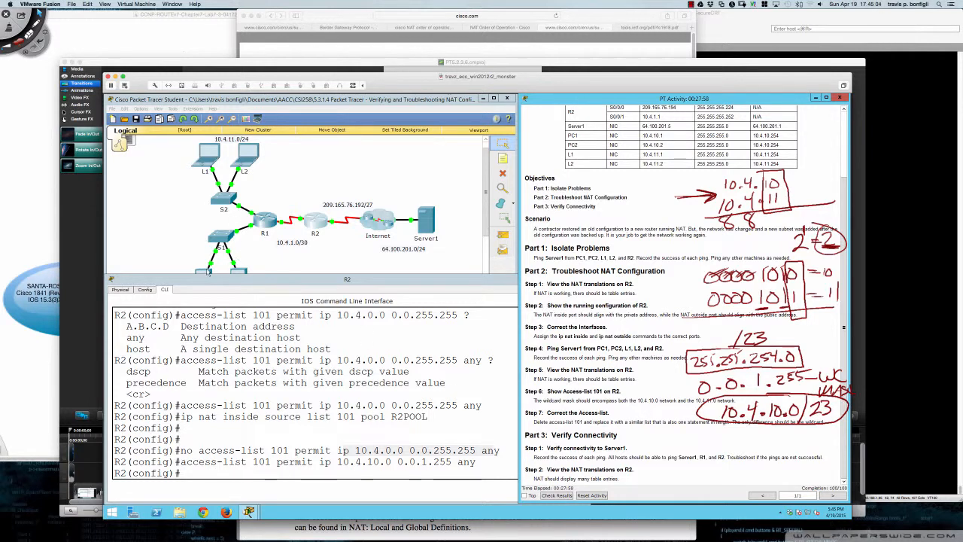
Ping Server1 at 64.100.201.5 from the command prompts of PC1 and PC2
click(208, 271)
key(Up)
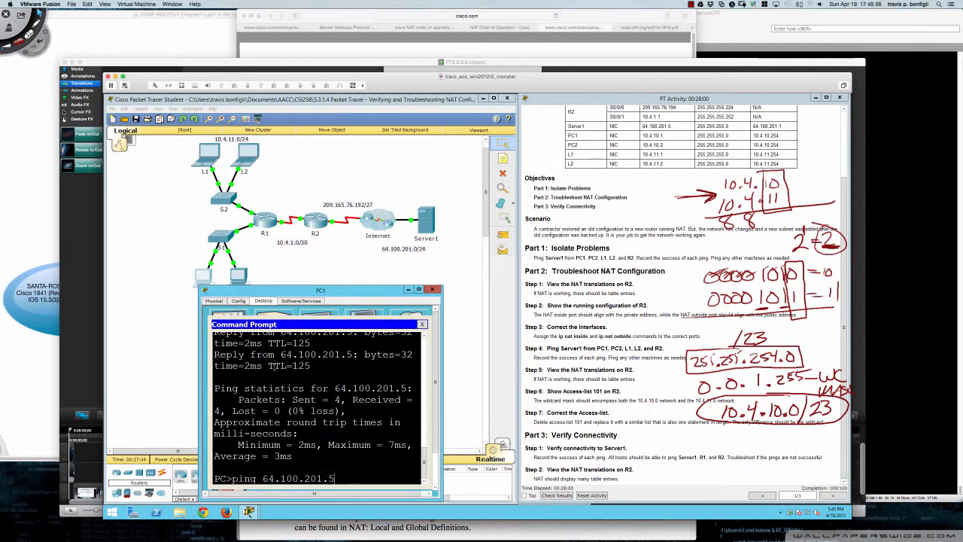
key(Return)
click(241, 275)
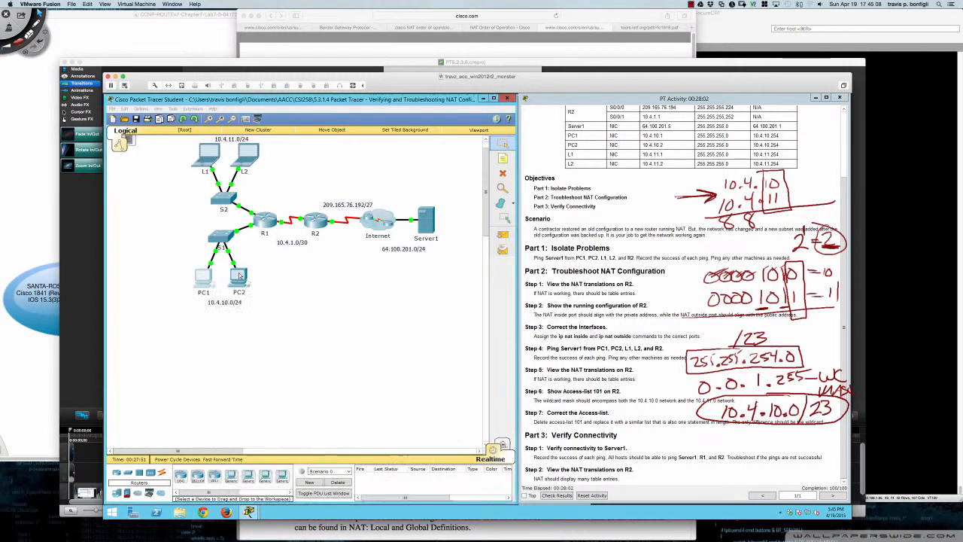
key(Up)
key(Return)
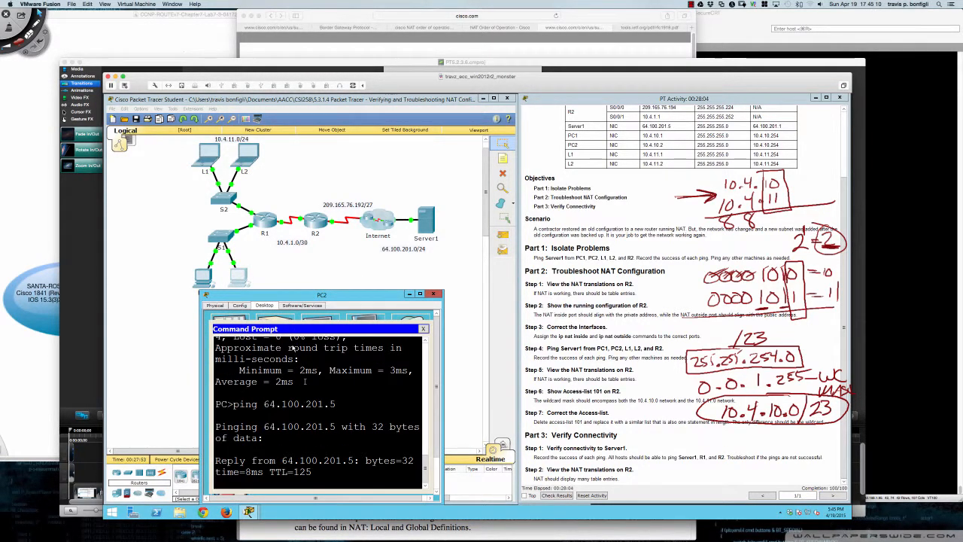
Ping Server1 at 64.100.201.5 from the command prompts of laptops L1 and L2
click(207, 158)
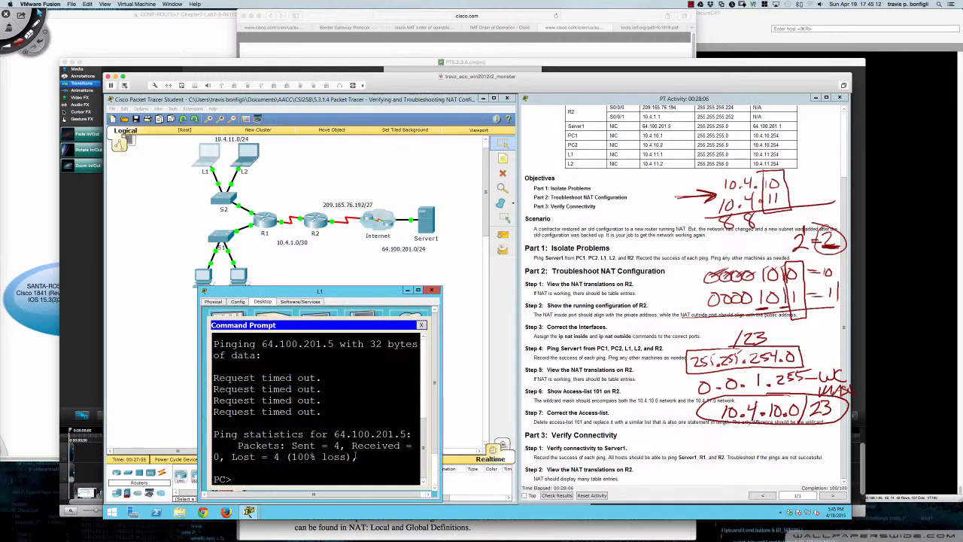
key(Up)
key(Return)
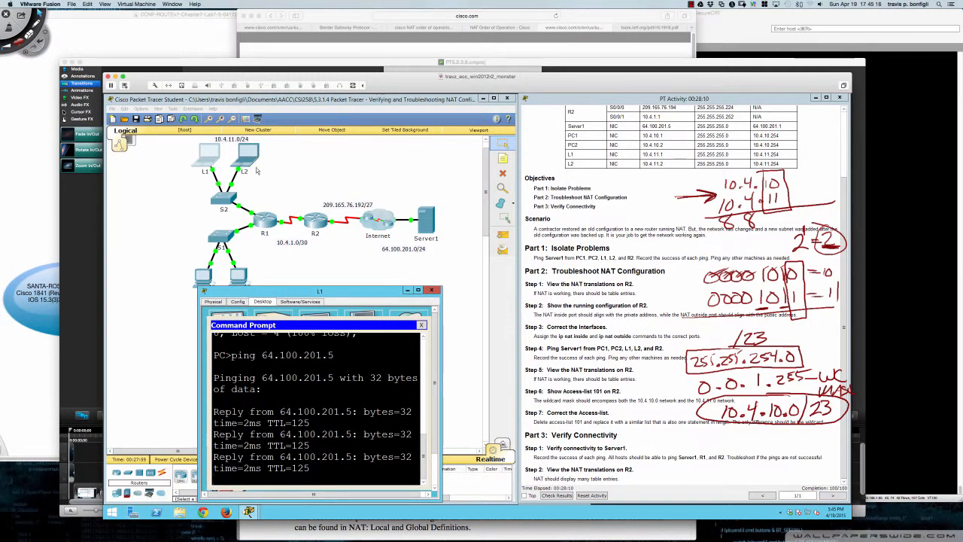
click(250, 160)
key(Up)
key(Return)
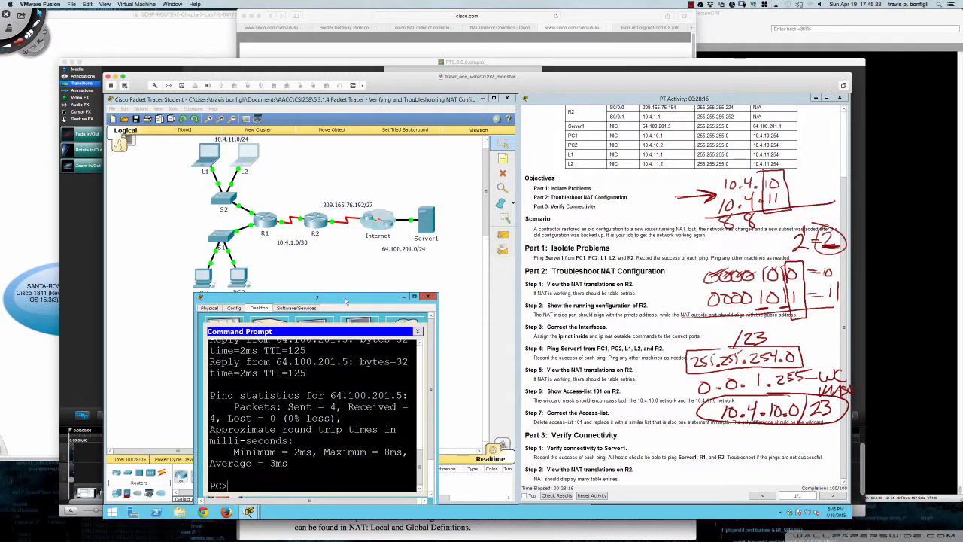
Leave configuration mode on R2 and save the running configuration with wri mem
click(313, 223)
click(322, 361)
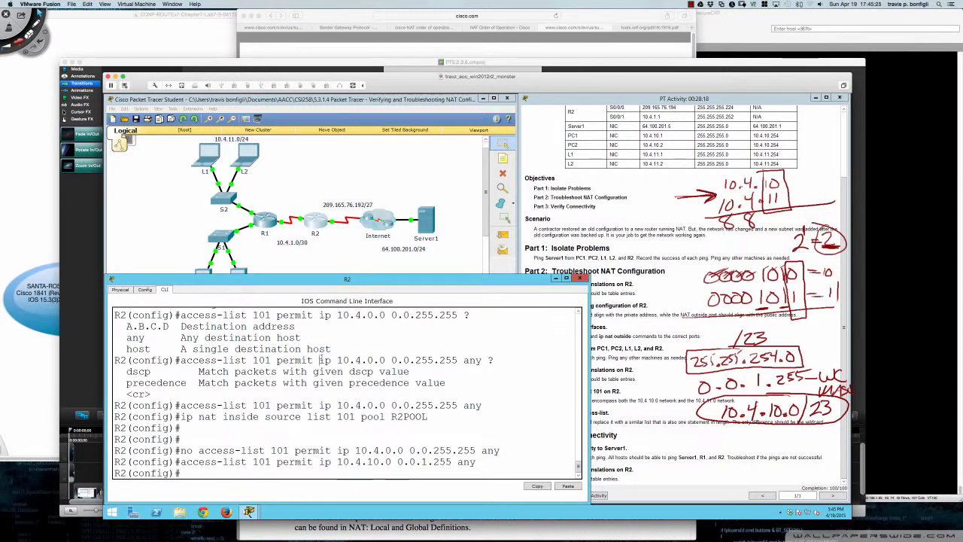
text(end)
key(Return)
key(Return)
key(Return)
text(wri mem)
key(Return)
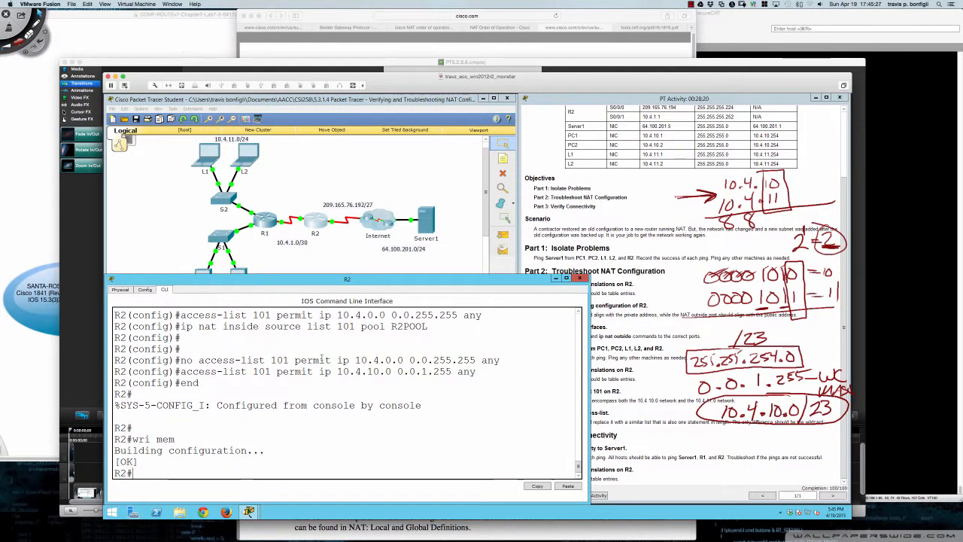
Display the NAT translation table on R2 with the show ip nat translations command
key(Return)
key(Return)
key(Return)
text(sh ip nay t)
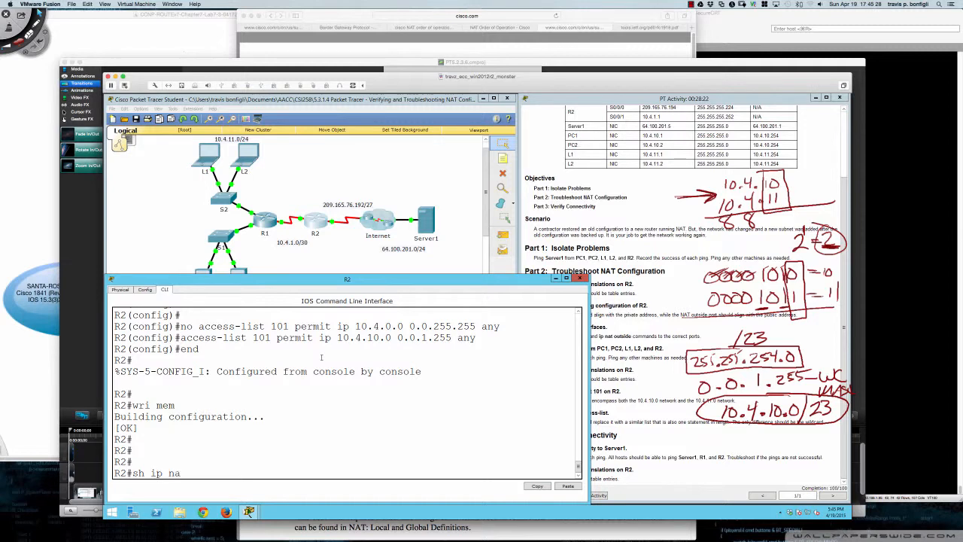
key(BackSpace)
key(BackSpace)
key(BackSpace)
text(t tra)
key(Return)
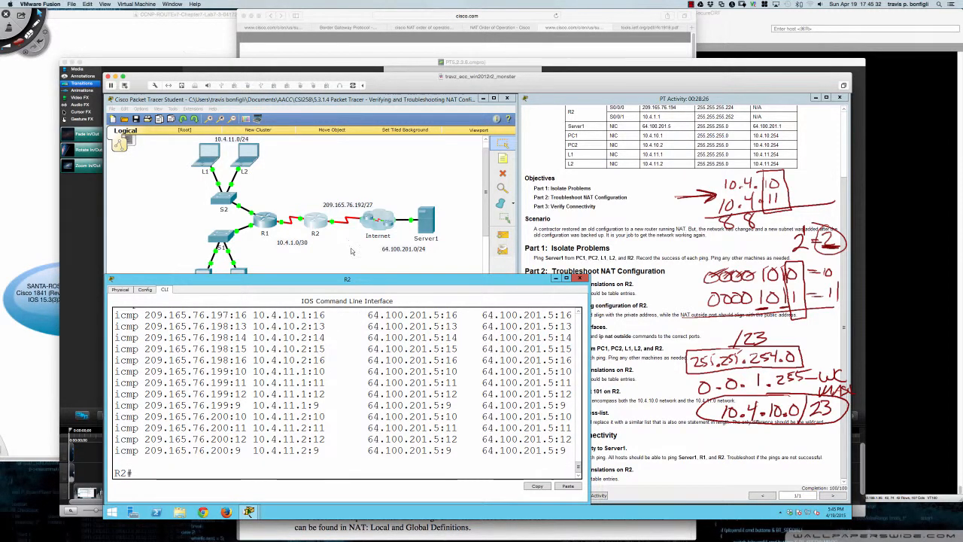
Enlarge R2's console view and compare the inside local and inside global addresses and port numbers in the translation table
drag(358, 276, 356, 197)
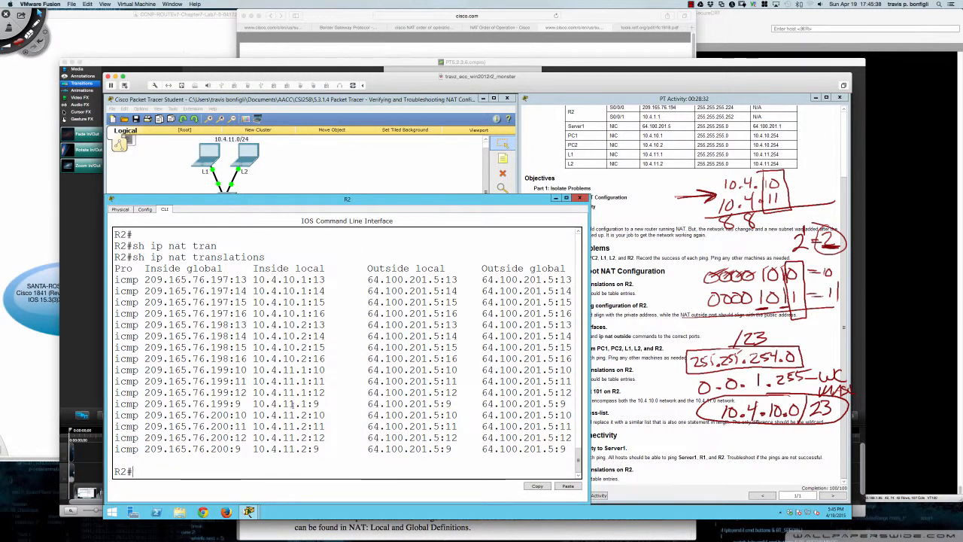
drag(266, 370, 322, 369)
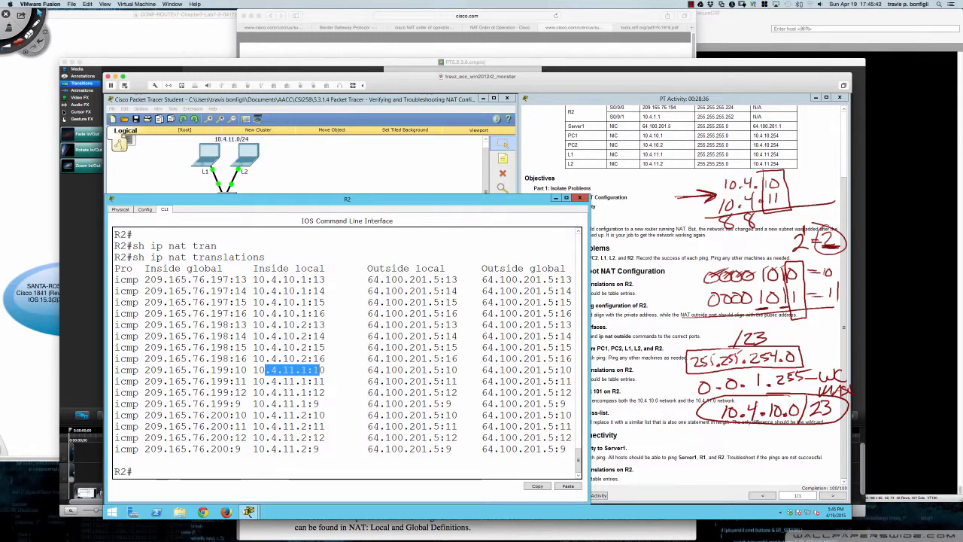
drag(265, 268, 326, 267)
drag(150, 279, 247, 279)
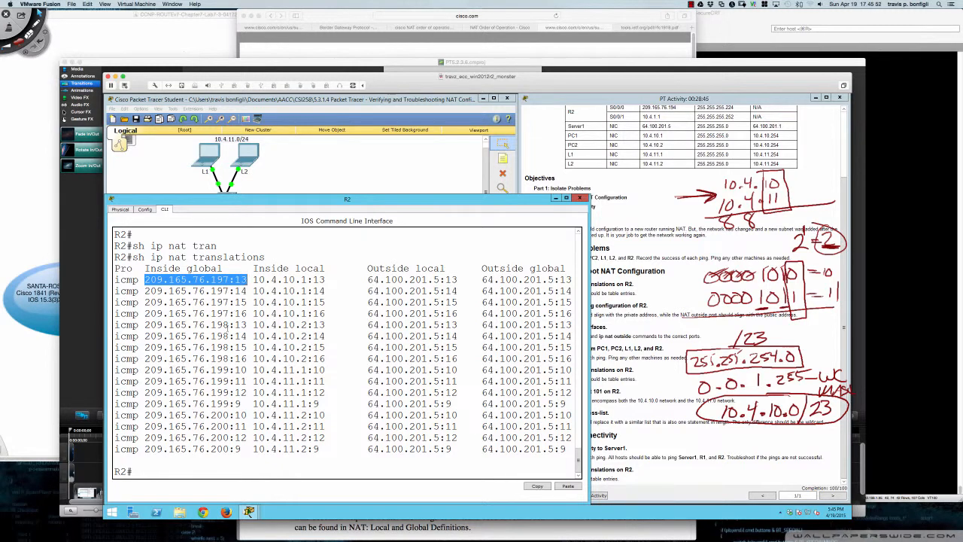
double_click(240, 336)
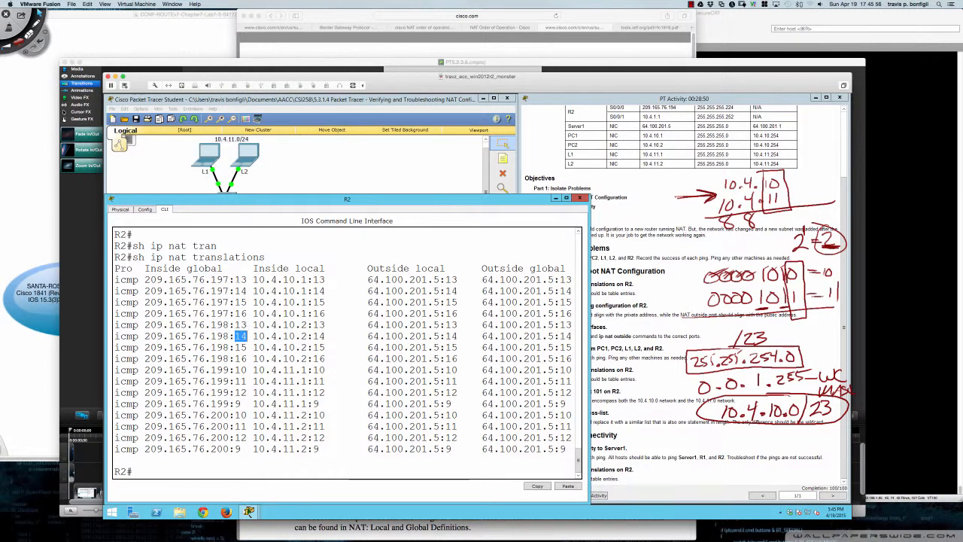
drag(234, 279, 247, 280)
drag(150, 290, 247, 292)
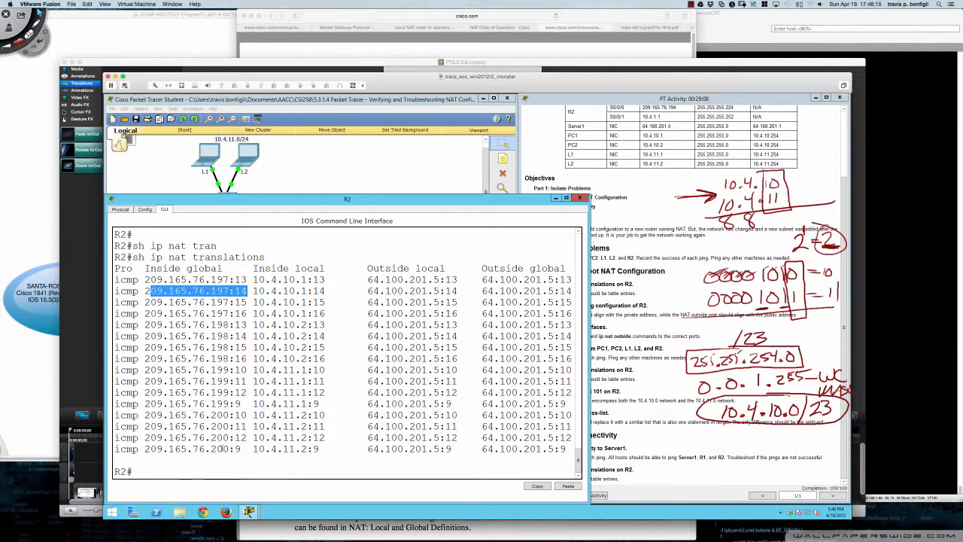
Find the R2POOL definition in R2's earlier running-configuration output and examine its start address, end address and netmask
scroll(289, 346, up, 7)
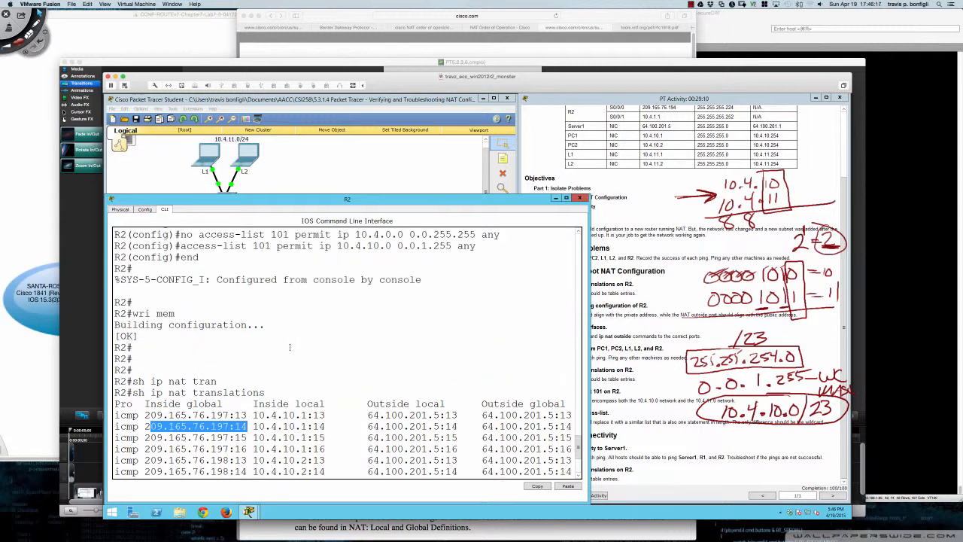
scroll(289, 347, up, 3)
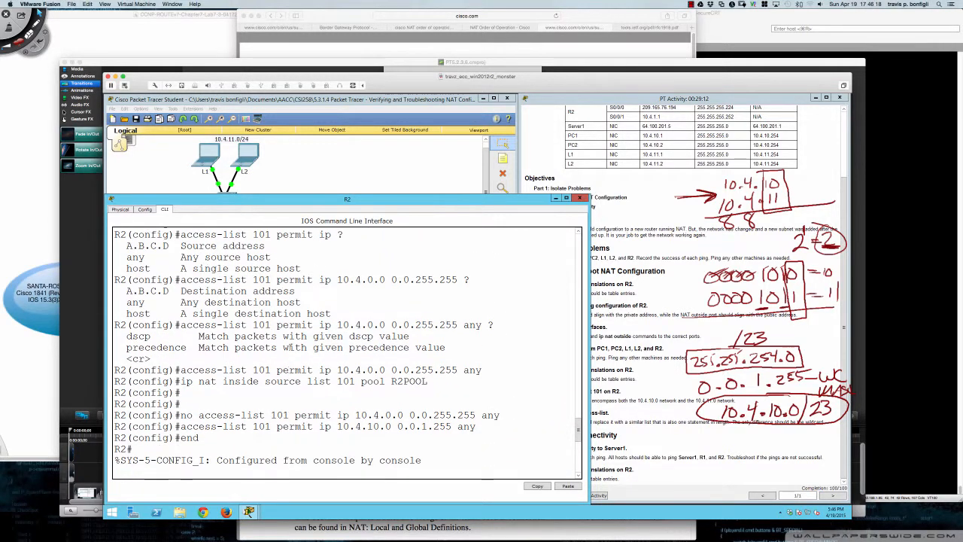
scroll(289, 361, up, 7)
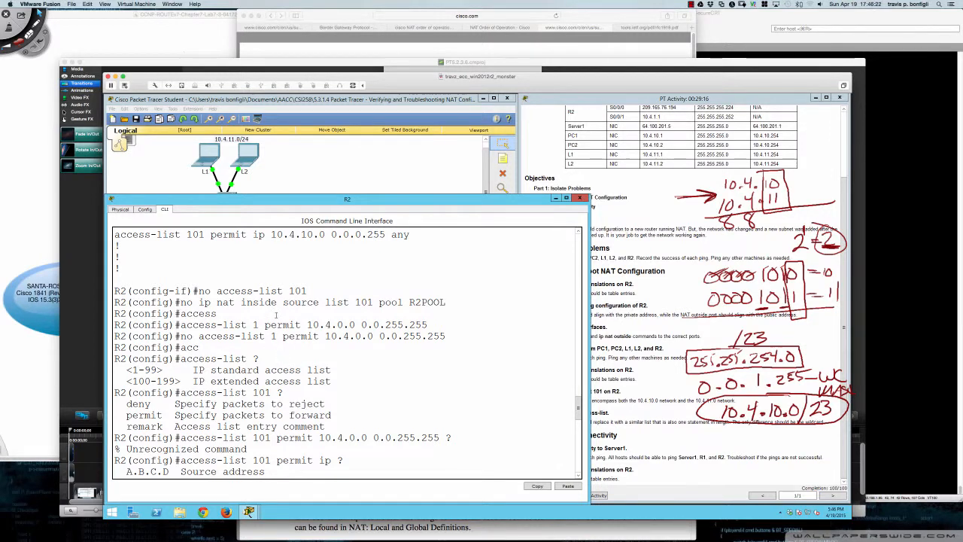
scroll(276, 311, up, 6)
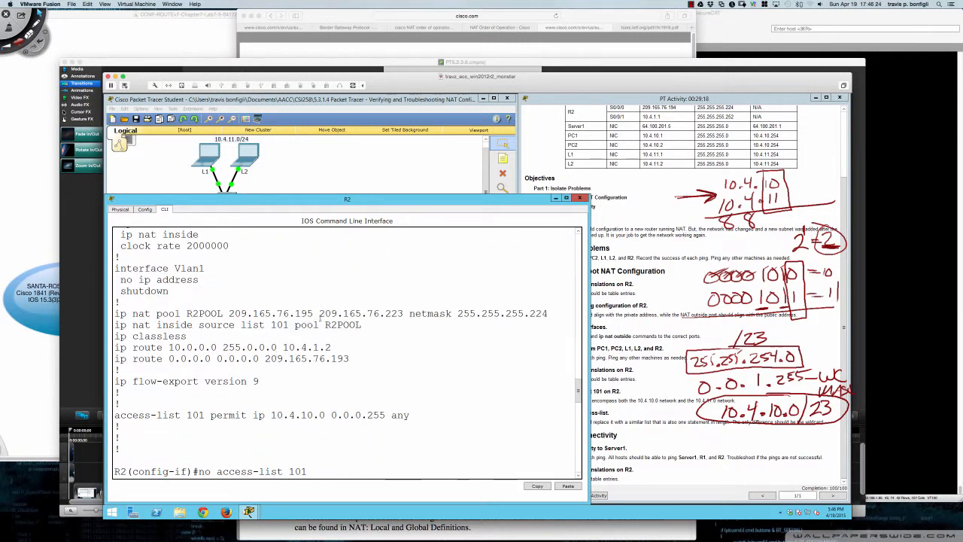
drag(229, 313, 405, 313)
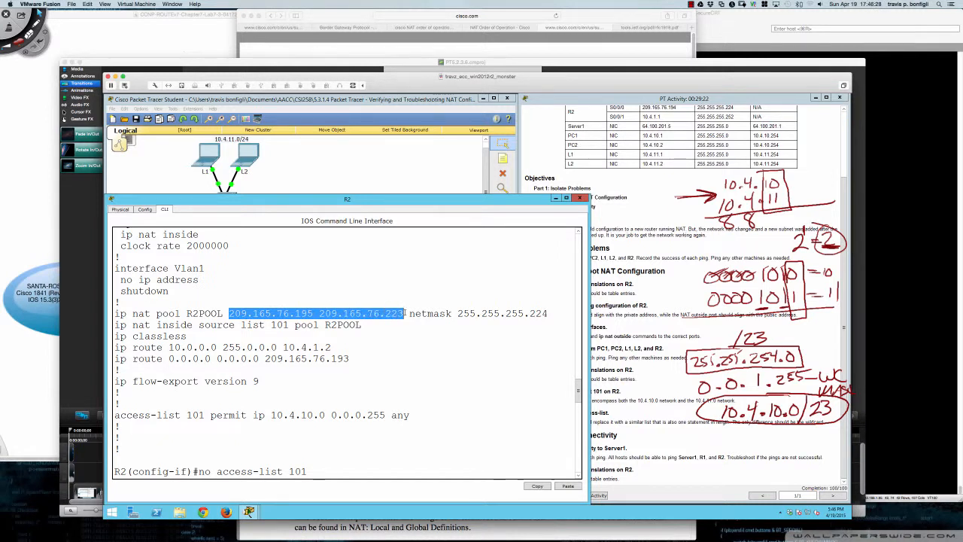
click(400, 313)
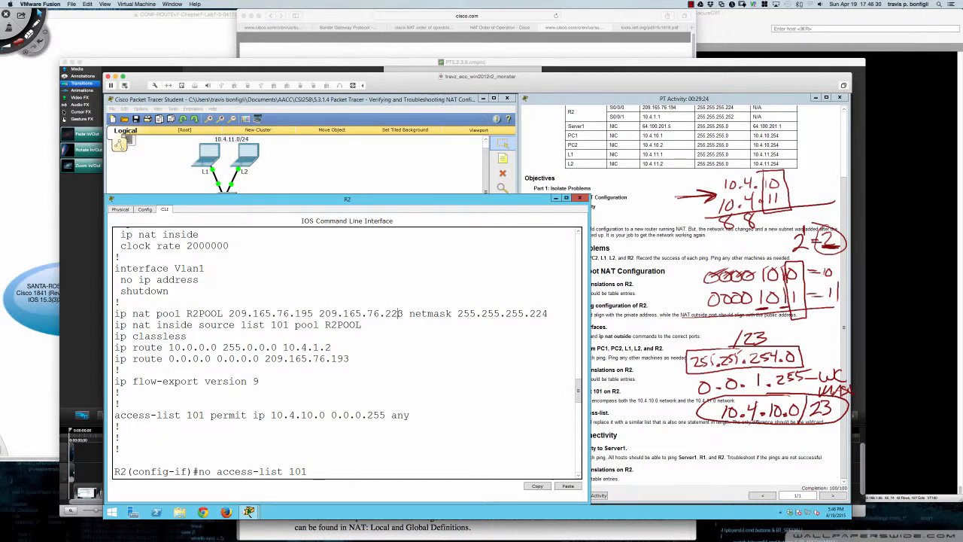
drag(399, 313, 404, 313)
drag(301, 313, 313, 312)
click(306, 313)
drag(385, 313, 403, 312)
drag(296, 313, 315, 313)
click(310, 313)
drag(228, 312, 405, 314)
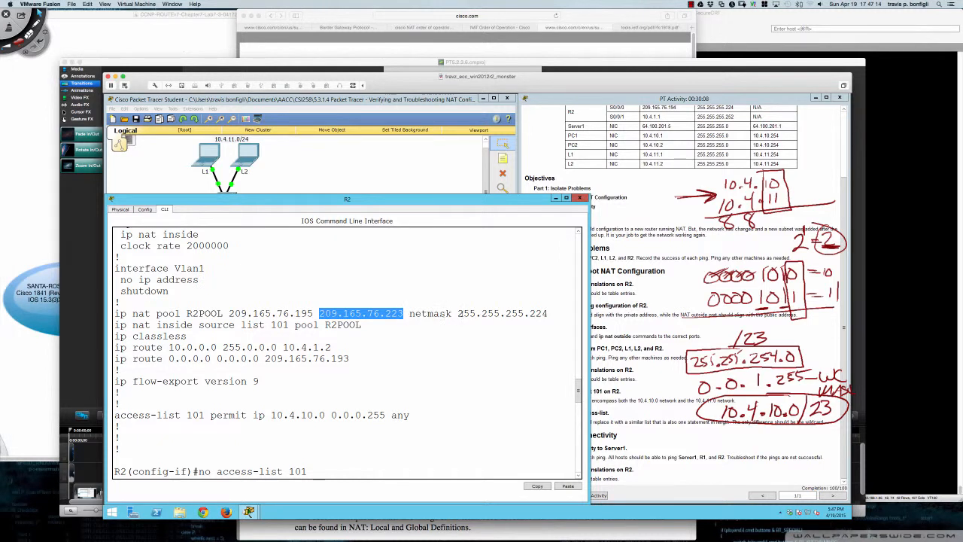
drag(459, 313, 549, 316)
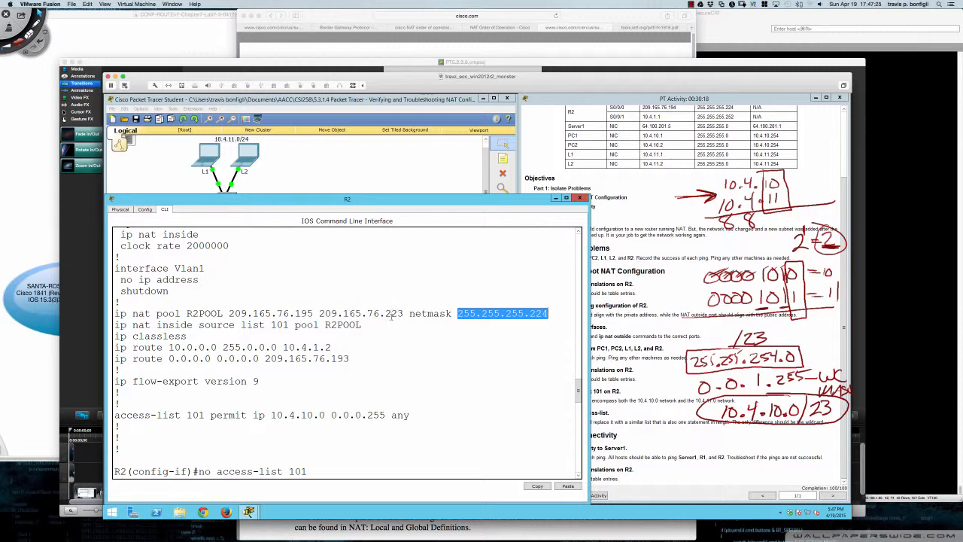
drag(385, 313, 404, 313)
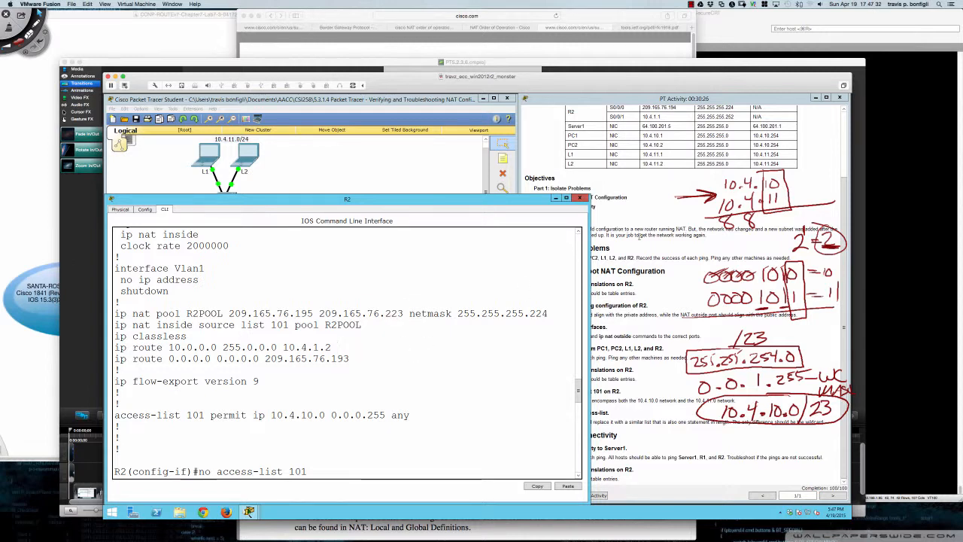
click(639, 236)
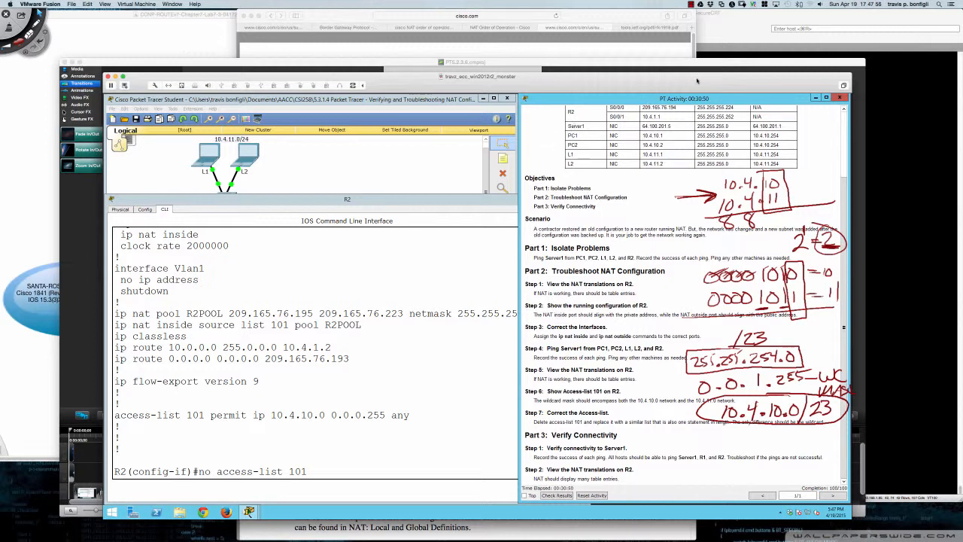
click(690, 5)
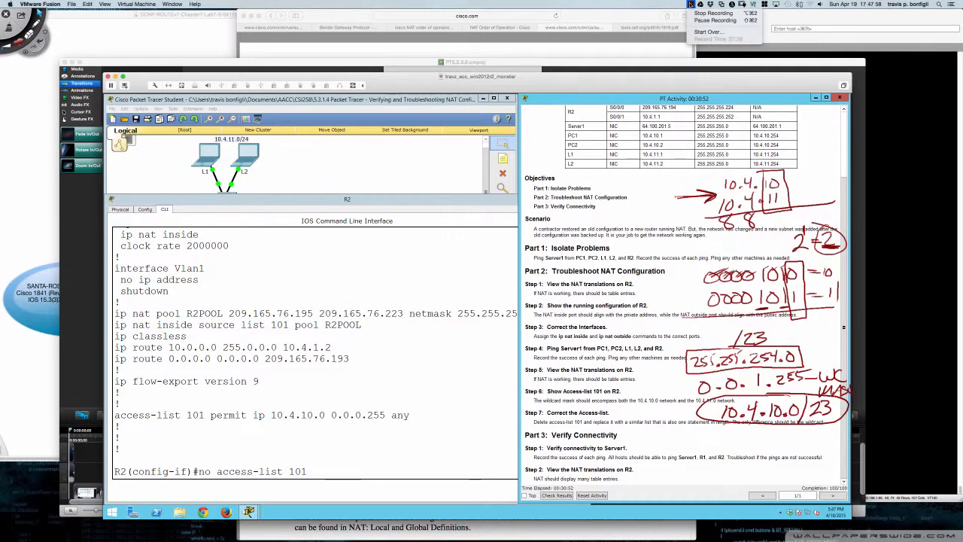